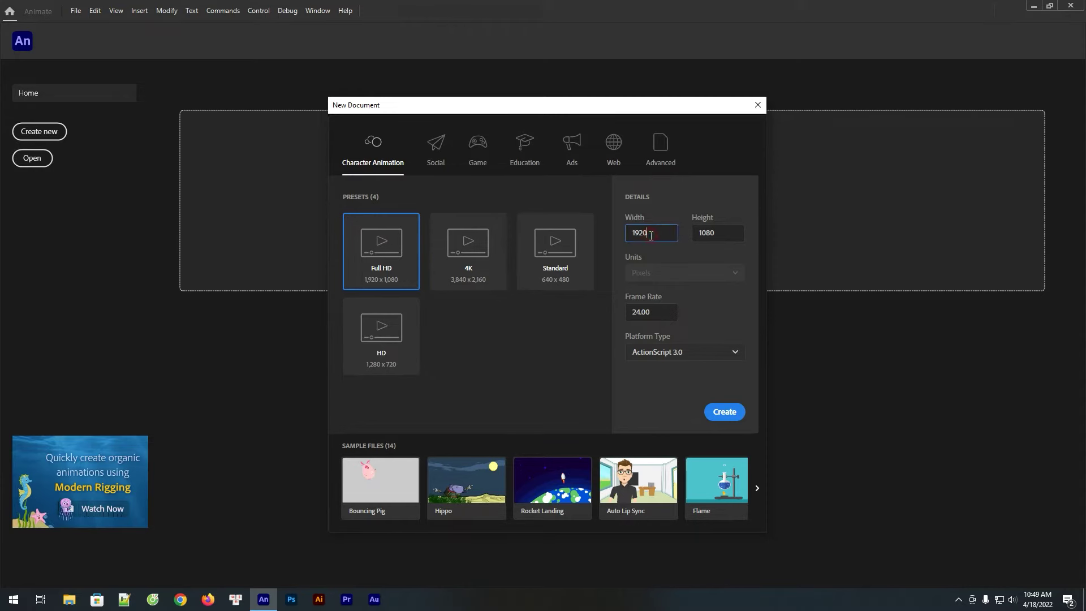
Step: Create a 1920 by 1080 Full HD document at 24 fps for ActionScript 3.0
left_click(700, 235)
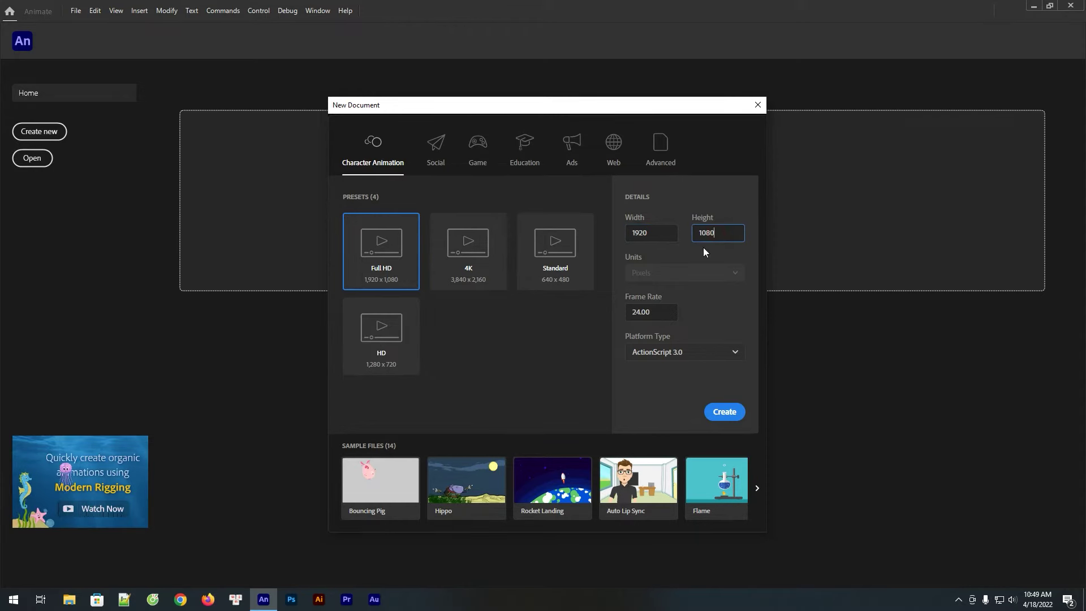
left_click(657, 315)
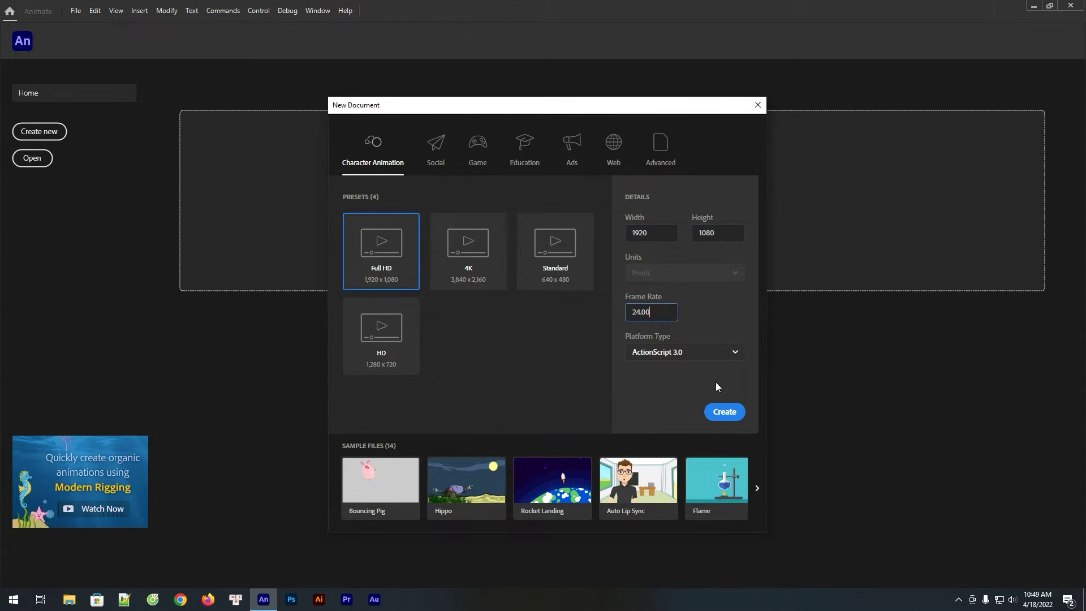
left_click(723, 418)
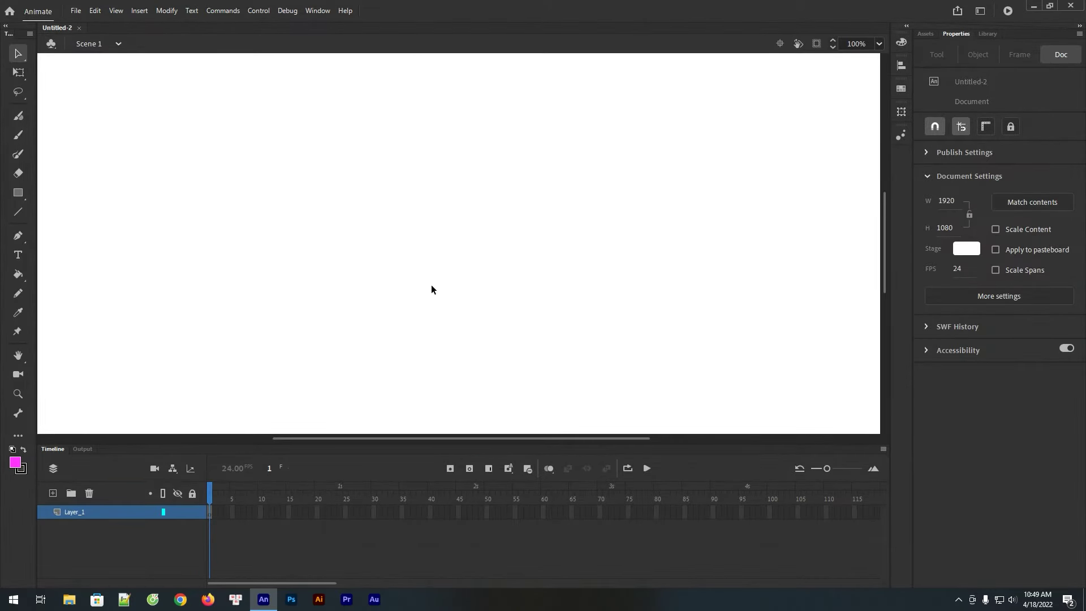
Step: Set the fill colour to light pink #FF99FF and the stroke colour to black
key("ctrl+minus")
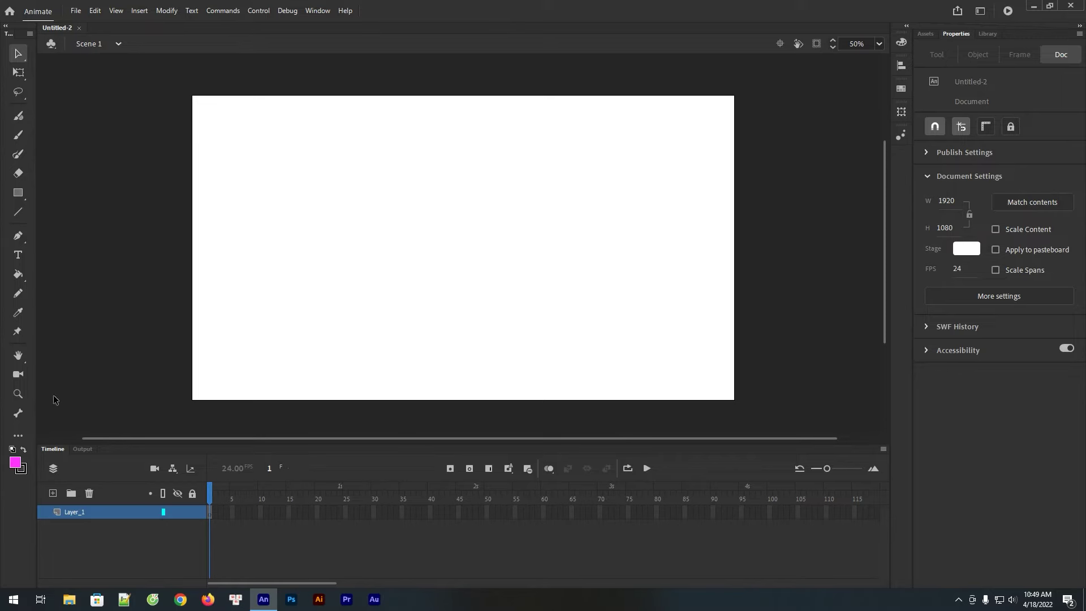
left_click(16, 462)
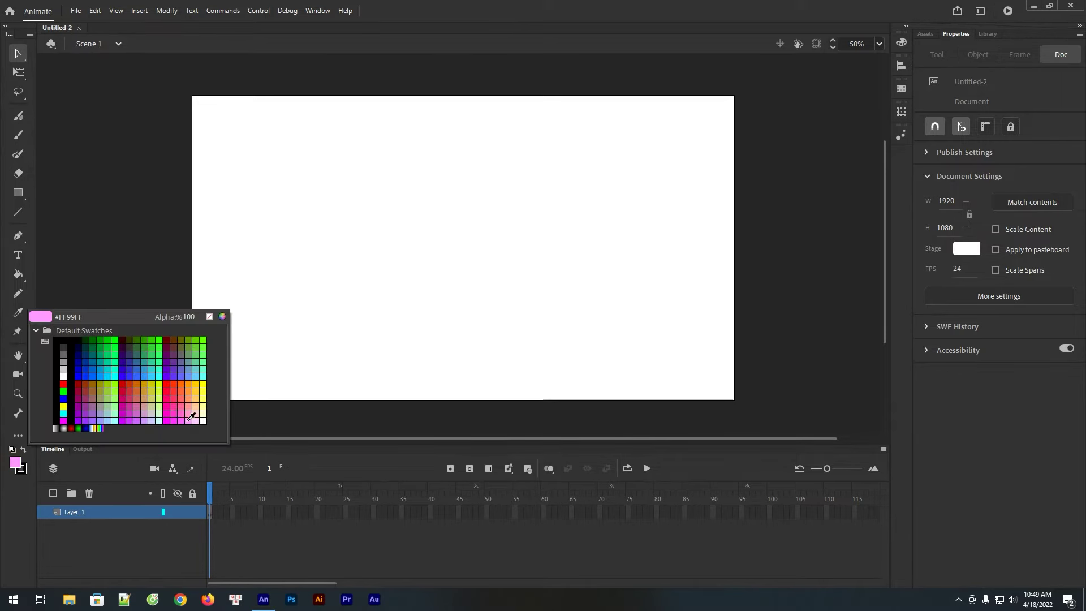
left_click(191, 417)
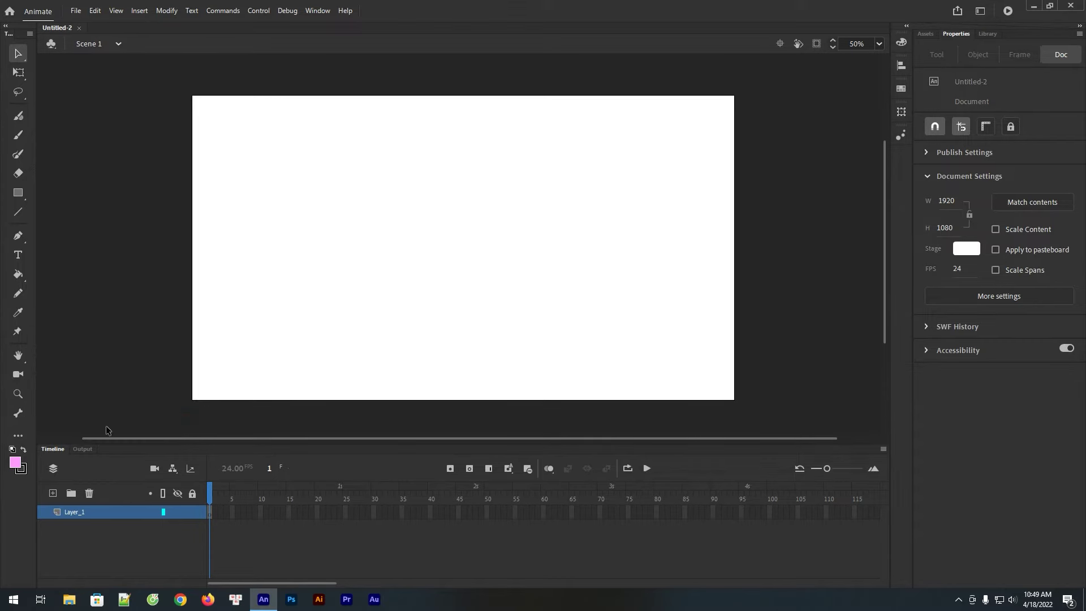
left_click(22, 469)
left_click(65, 339)
Step: Draw a square about 443 px wide near the stage centre with the Rectangle Primitive tool, using individual corner radii of 0
left_click(17, 196)
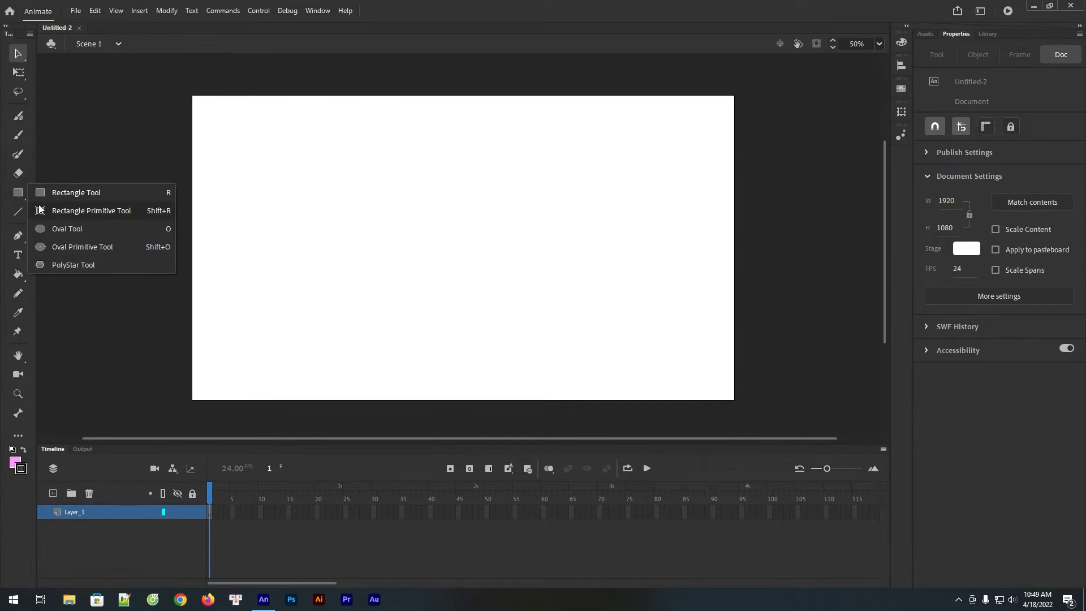
left_click(68, 211)
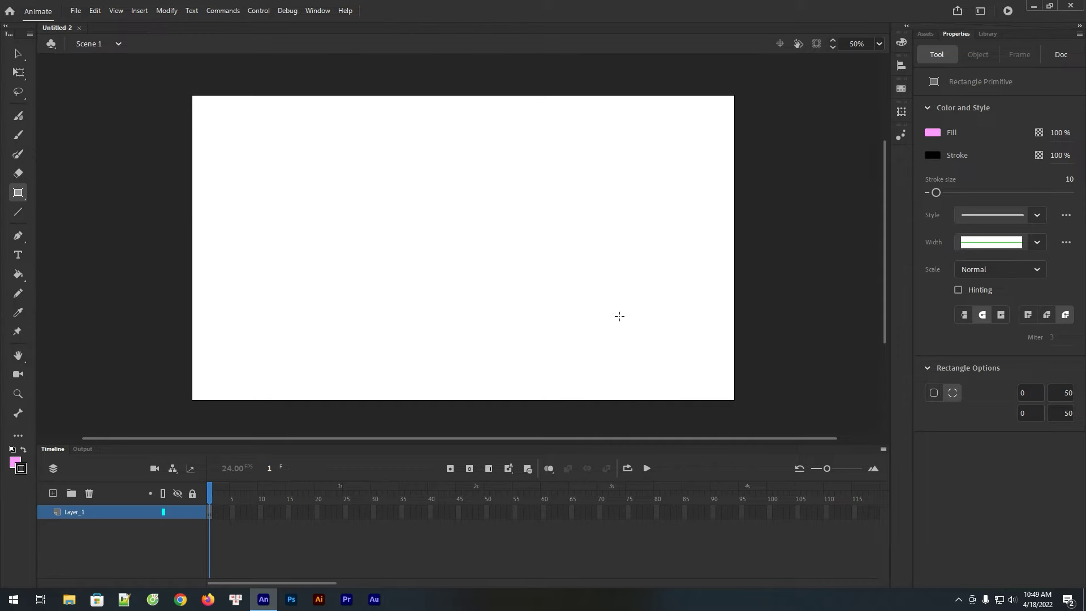
left_click(933, 395)
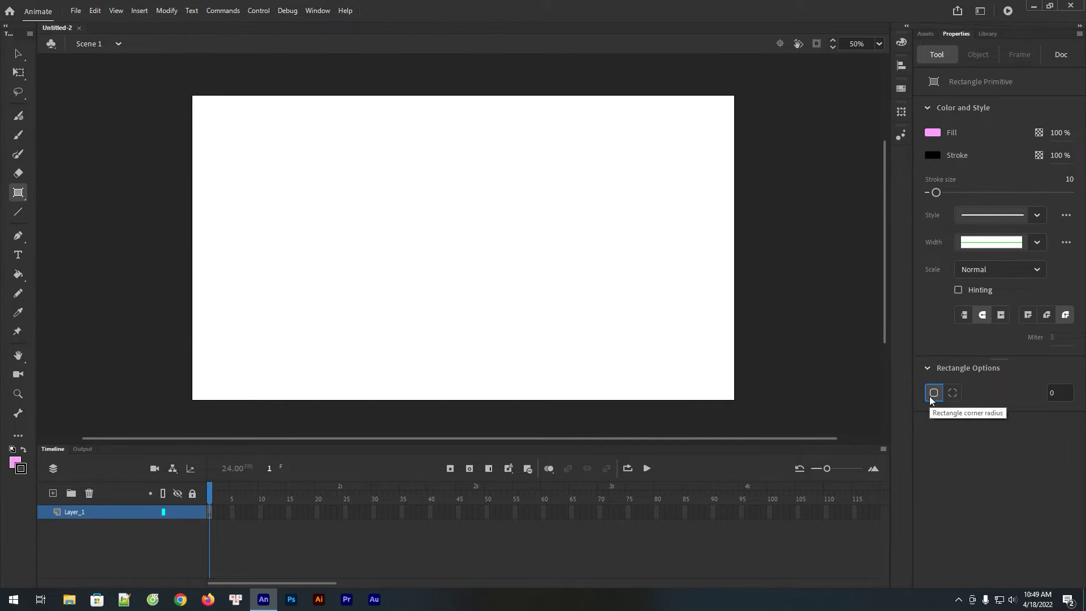
left_click(953, 393)
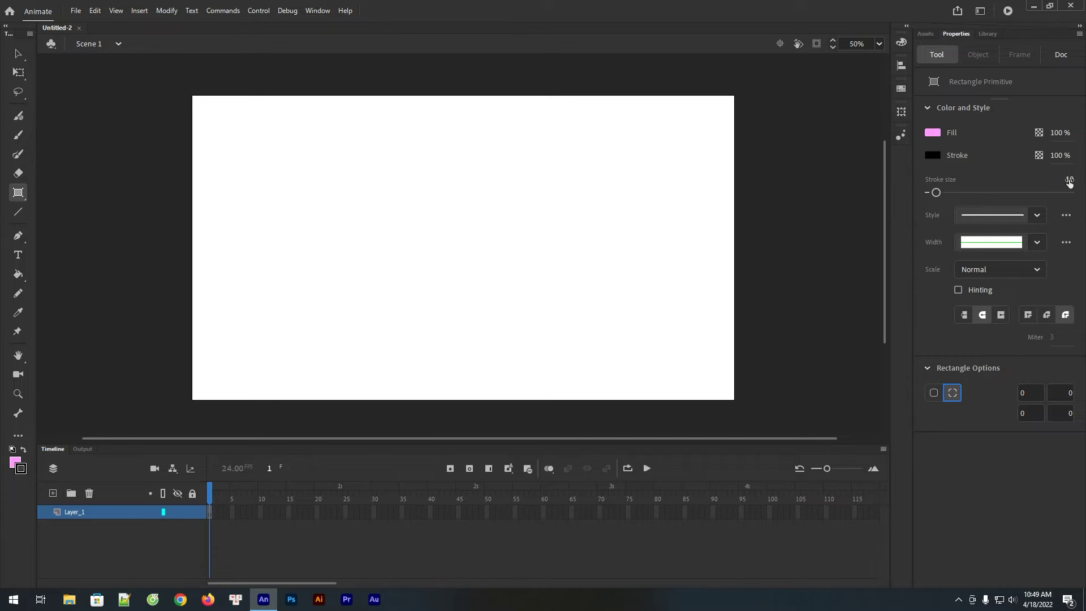
left_click(1037, 183)
mouse_move(393, 192)
left_mouse_down()
mouse_move(476, 286)
mouse_move(528, 317)
mouse_move(519, 316)
left_mouse_up()
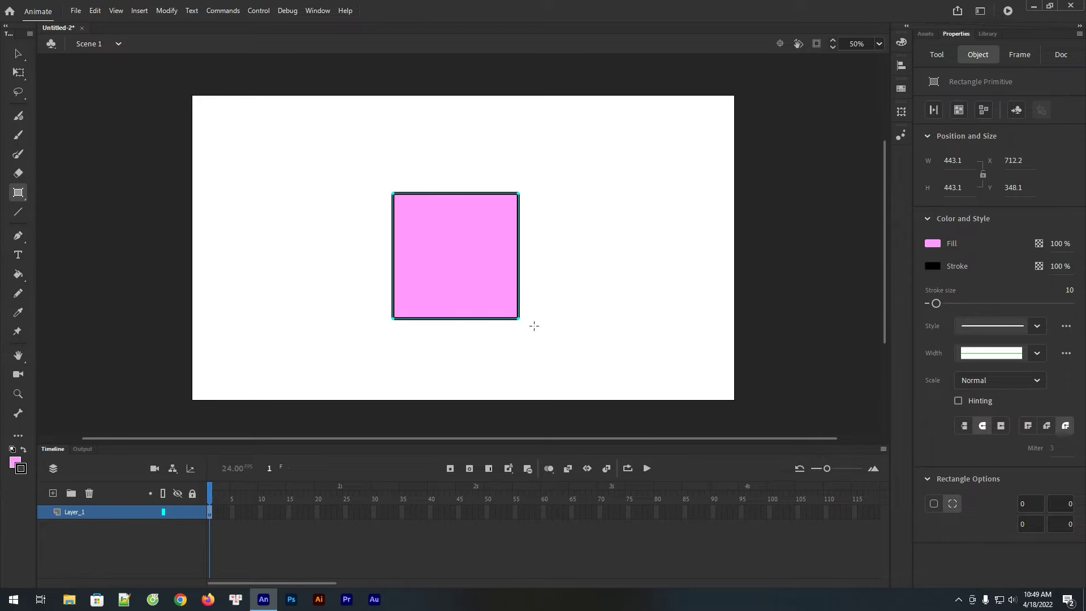
key("v")
left_click(328, 166)
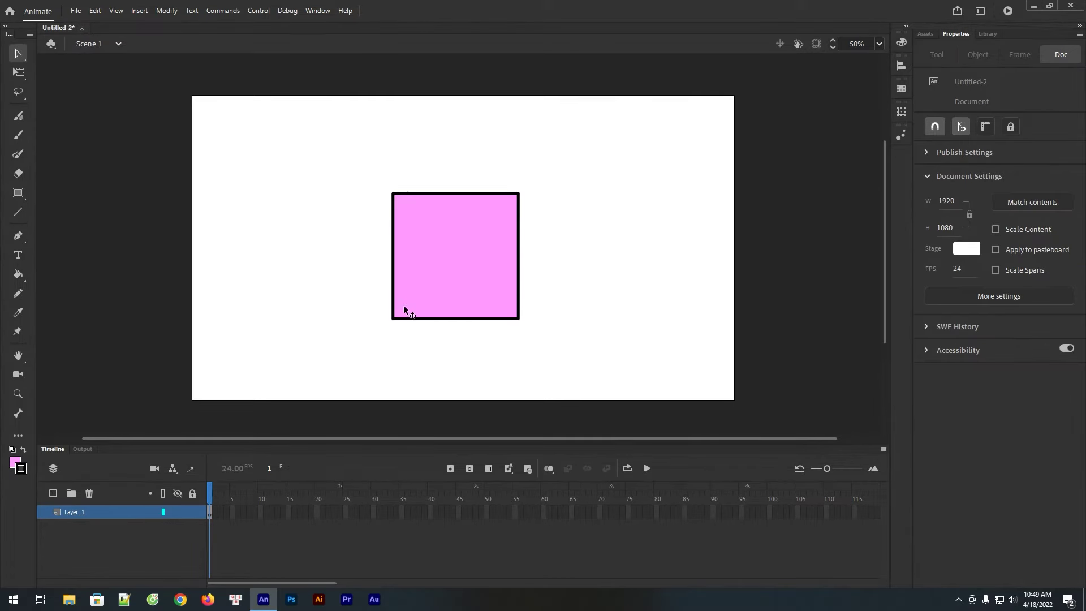
Step: Try to round the square's lower-left corner by pulling its corner point, in both individual and single corner radius modes
left_click(394, 320)
mouse_move(394, 320)
left_mouse_down()
mouse_move(436, 299)
mouse_move(388, 334)
left_mouse_up()
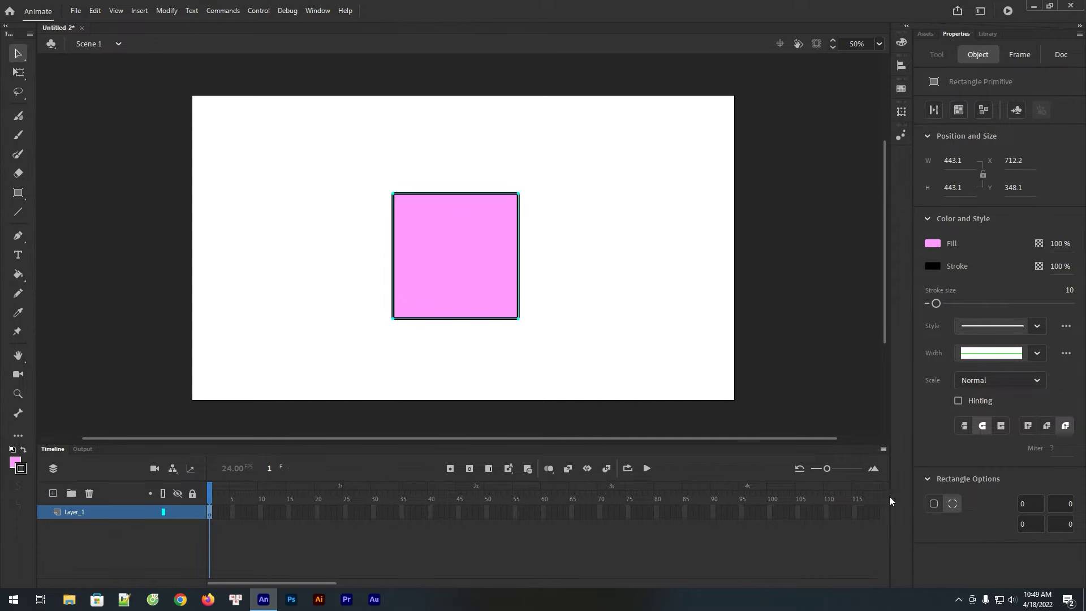
left_click(933, 503)
left_click_drag(393, 318, 381, 347)
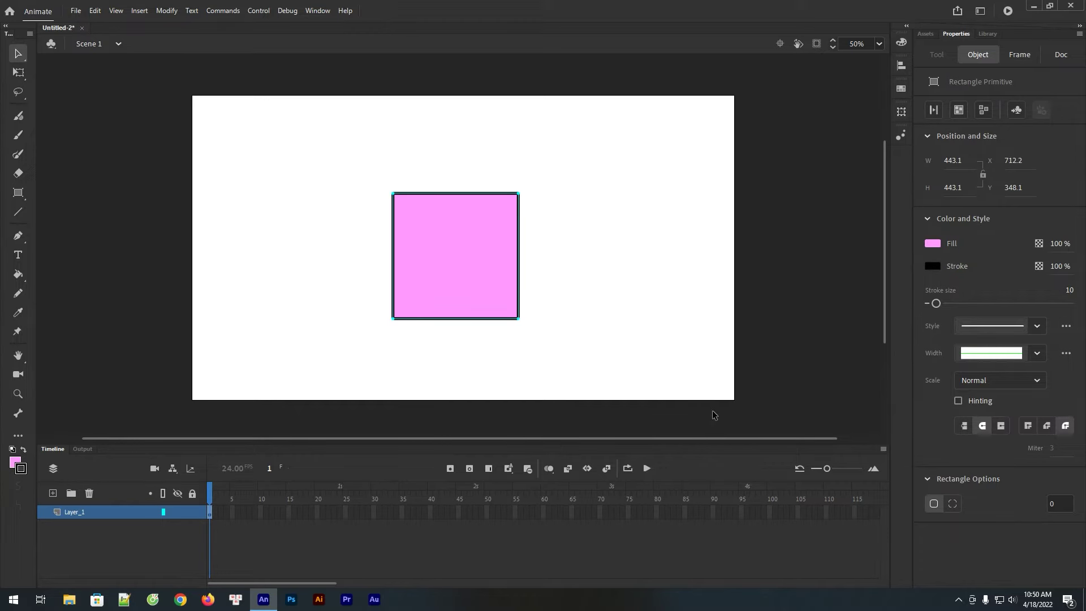
left_click(952, 503)
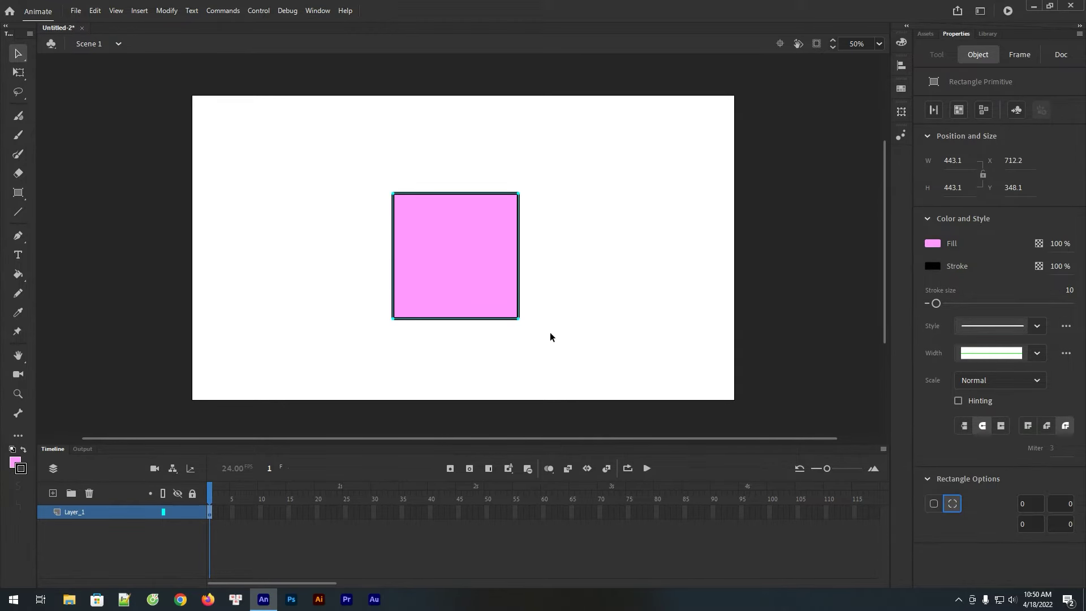
Step: Set both lower corner radii of the pink square to 100 and move it down about 80 px
left_click(1032, 524)
left_click(1062, 525)
type("100")
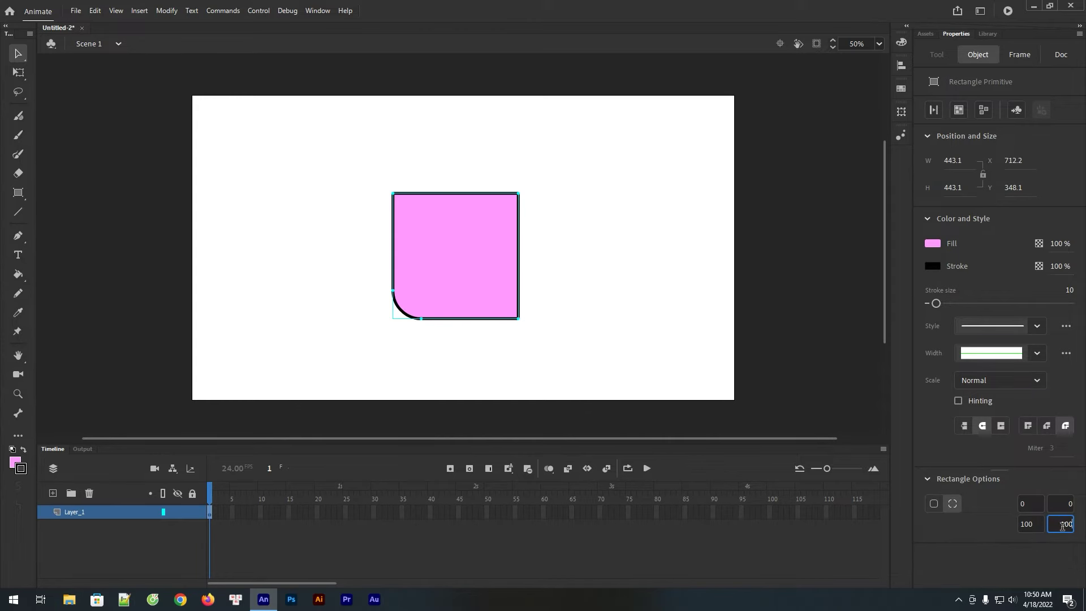
left_click(966, 570)
left_click(591, 267)
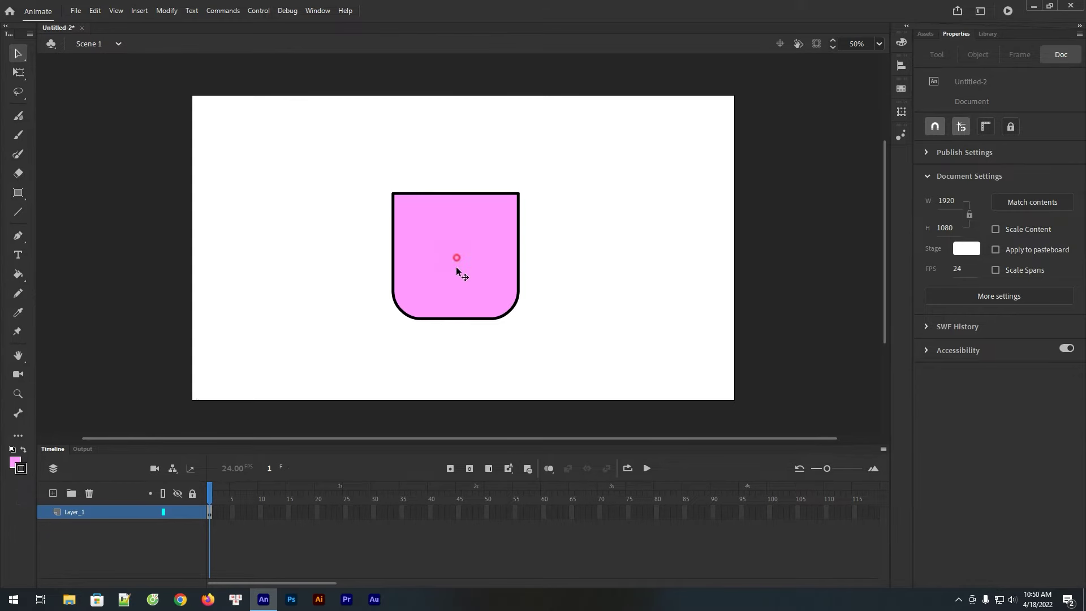
left_click_drag(456, 271, 460, 293)
left_click(453, 139)
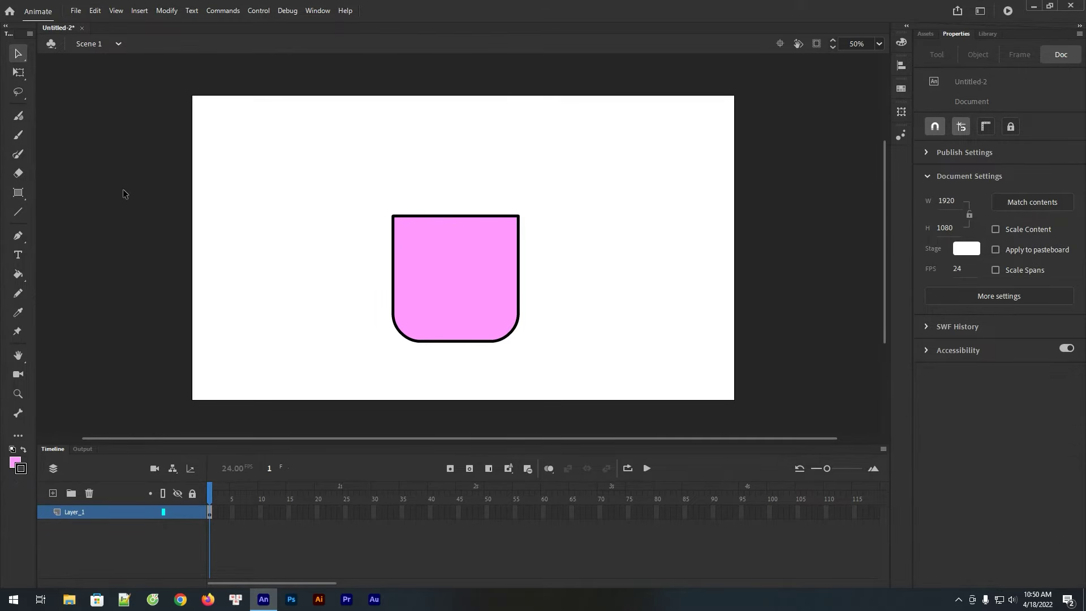
Step: Draw a sharp-cornered primitive rectangle about 358 by 246 px to the right of the cup body and place a copy directly below it
left_click(19, 194)
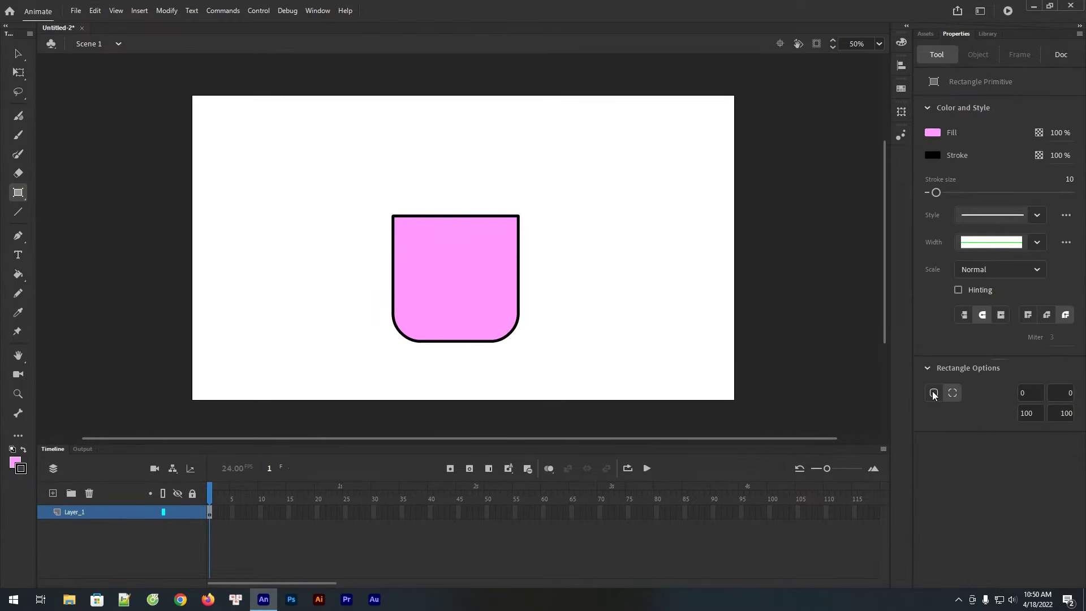
left_click(953, 393)
mouse_move(582, 182)
left_mouse_down()
mouse_move(657, 213)
mouse_move(684, 250)
left_mouse_up()
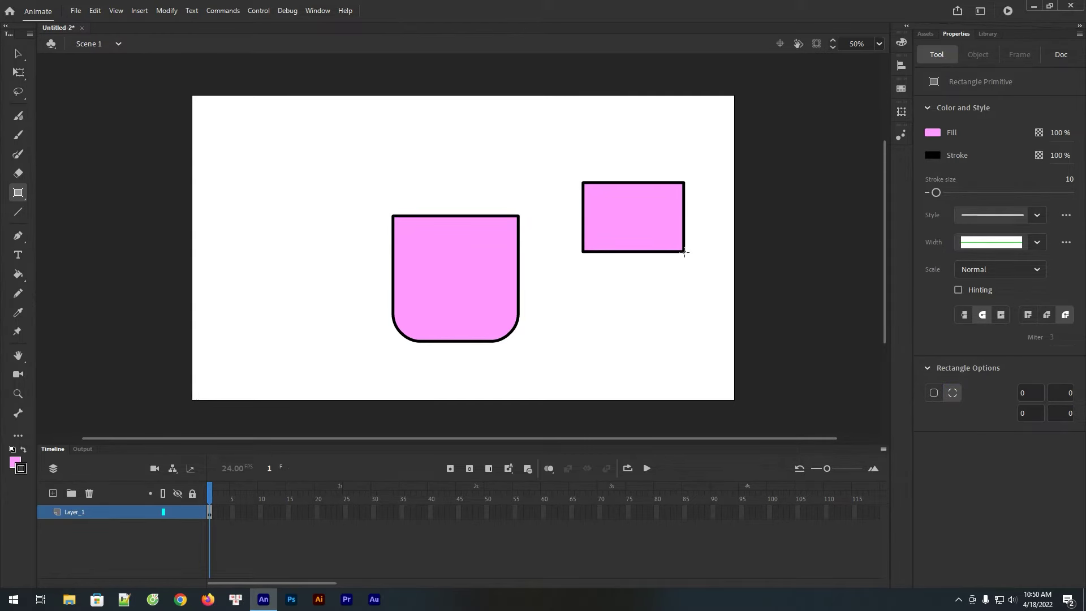
key("v")
left_click_drag(650, 226, 648, 303)
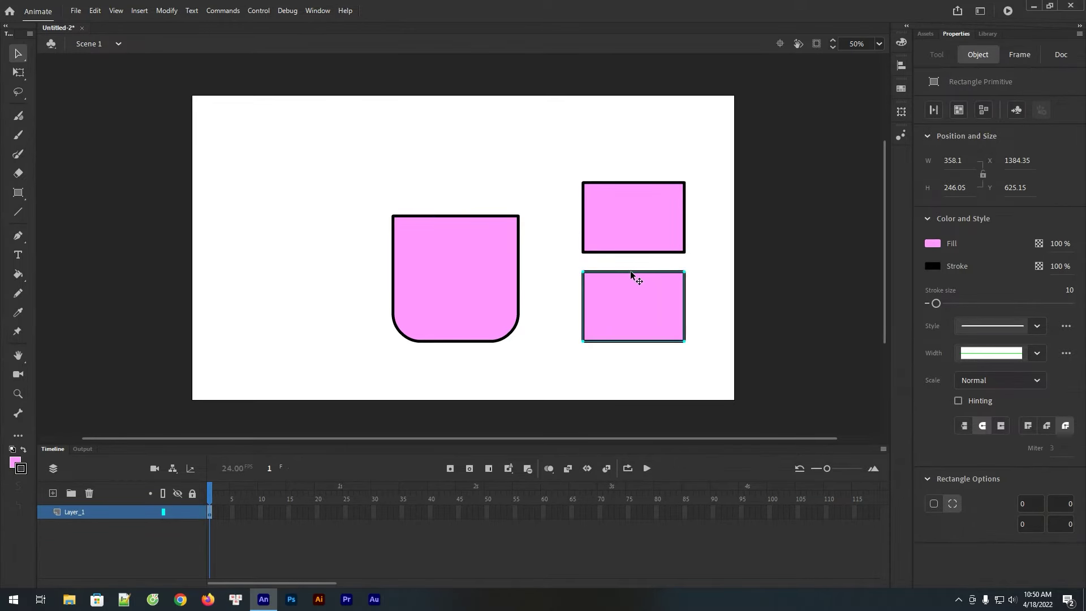
Step: Shrink the lower copy to about half its height and place it over the original rectangle, protruding past its left edge
left_click(18, 72)
left_click_drag(634, 270, 640, 228)
left_click(700, 237)
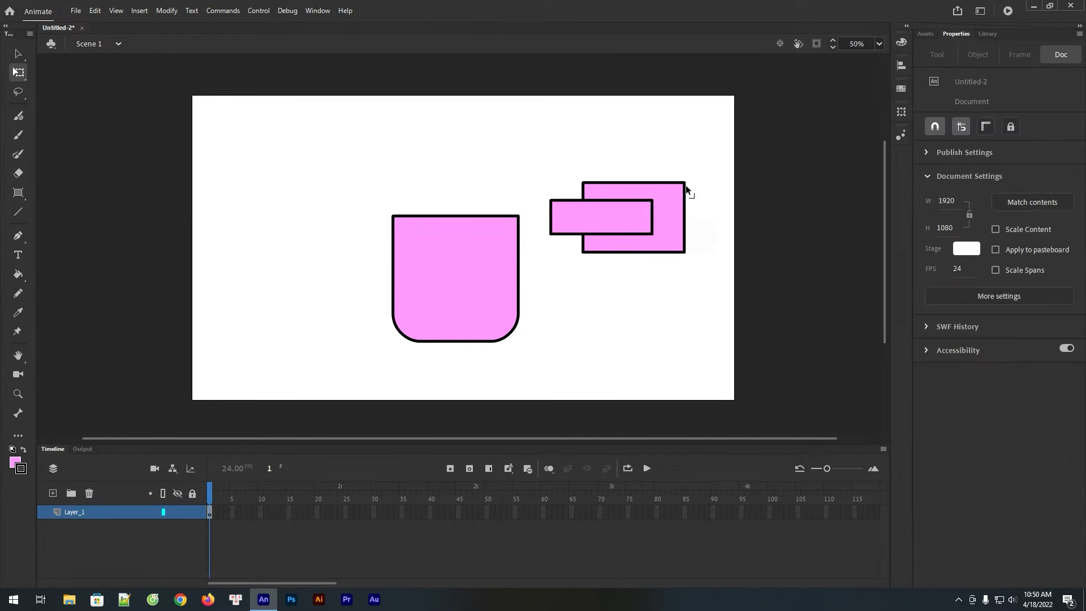
Step: Round the two right-hand corners of the larger handle rectangle with a radius of 50
left_click(684, 184)
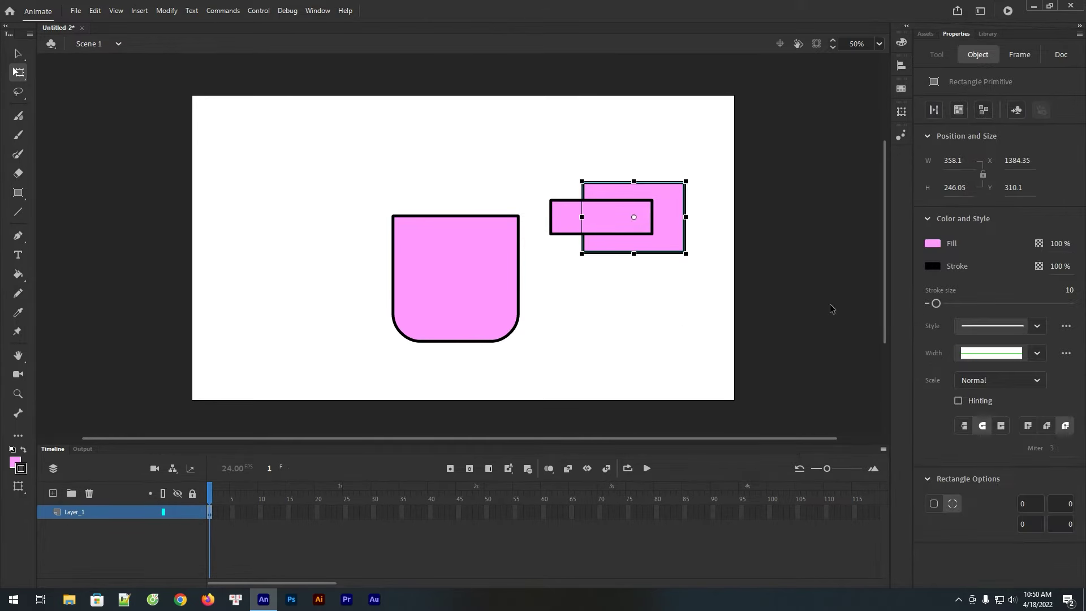
left_click(1061, 503)
left_click(1073, 523)
type("50")
key("Return")
left_click(689, 329)
Step: Break the two overlapping handle rectangles apart into shapes and delete the fill of the inner one
left_click_drag(712, 160, 545, 266)
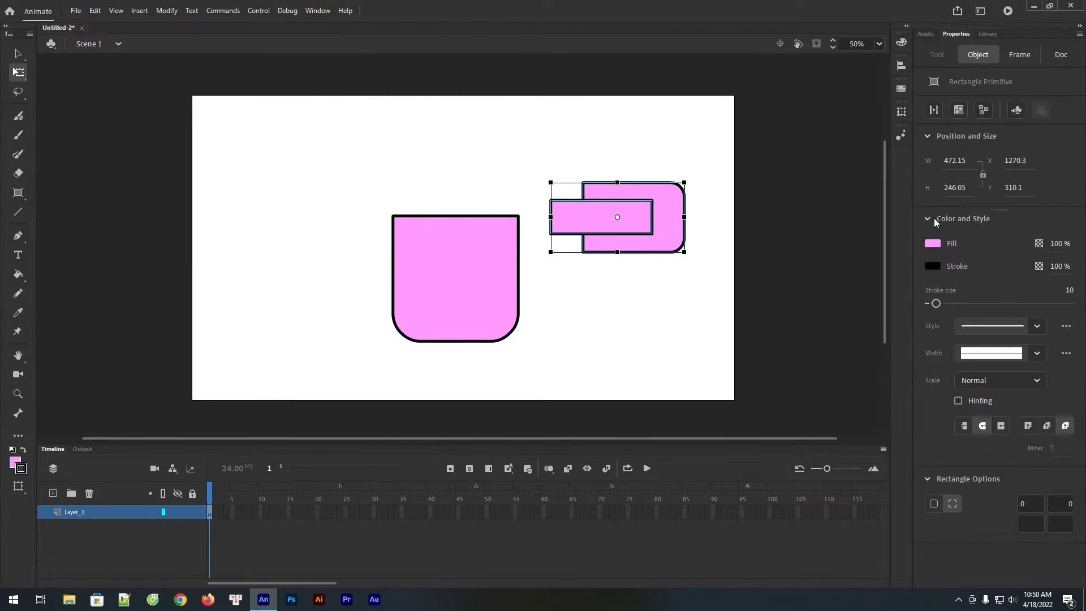
left_click(932, 110)
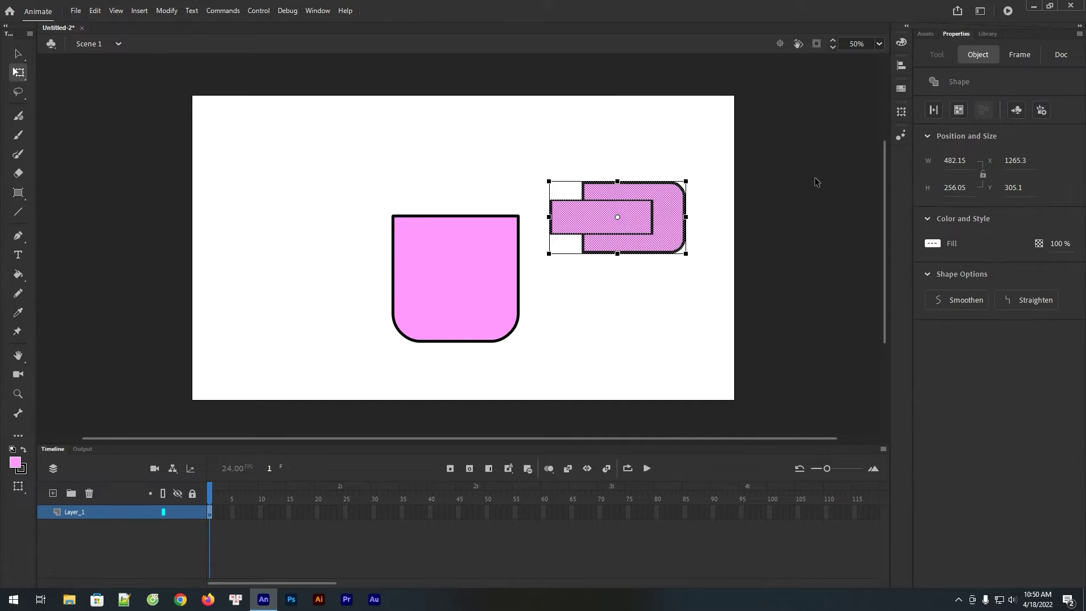
left_click(715, 265)
left_click(588, 221)
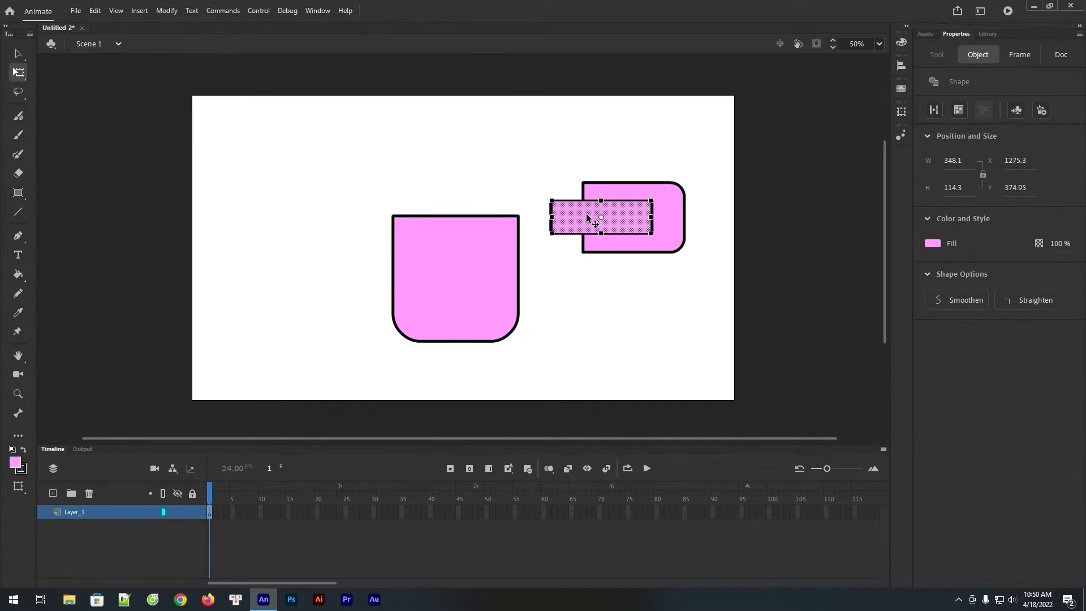
key("Delete")
Step: Cut off the left end of the handle shape and move the rest against the right side of the cup body
left_click_drag(597, 155, 544, 287)
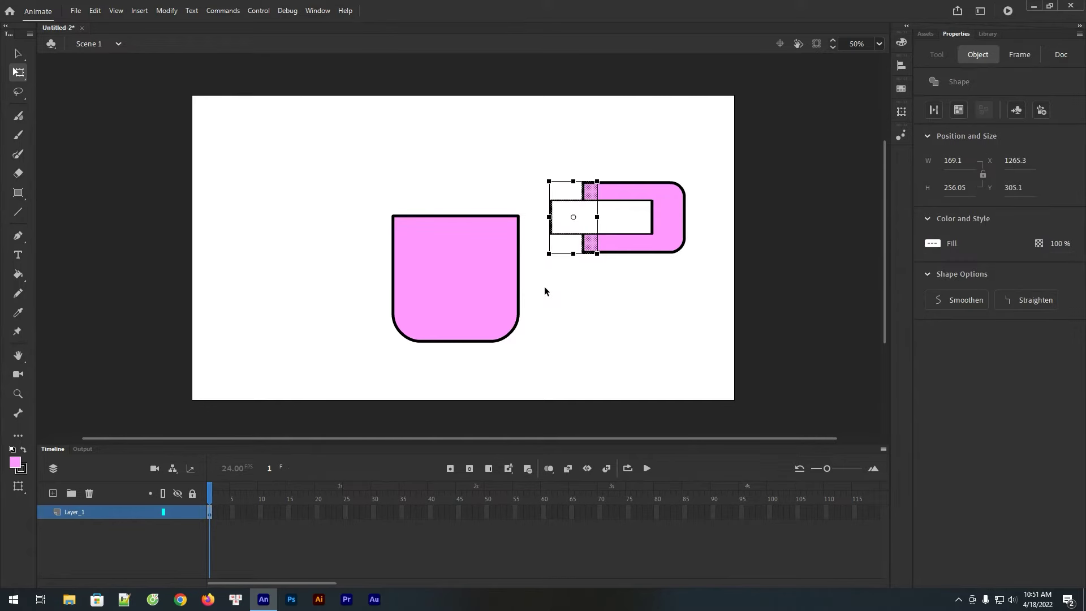
left_click(544, 286)
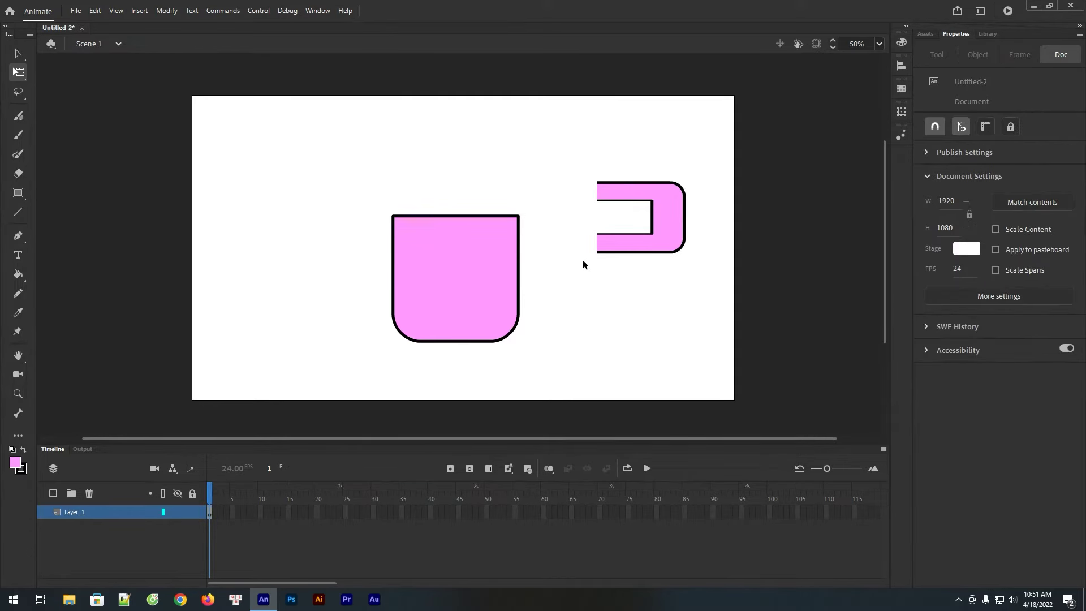
left_click(673, 232)
left_click_drag(714, 145, 528, 304)
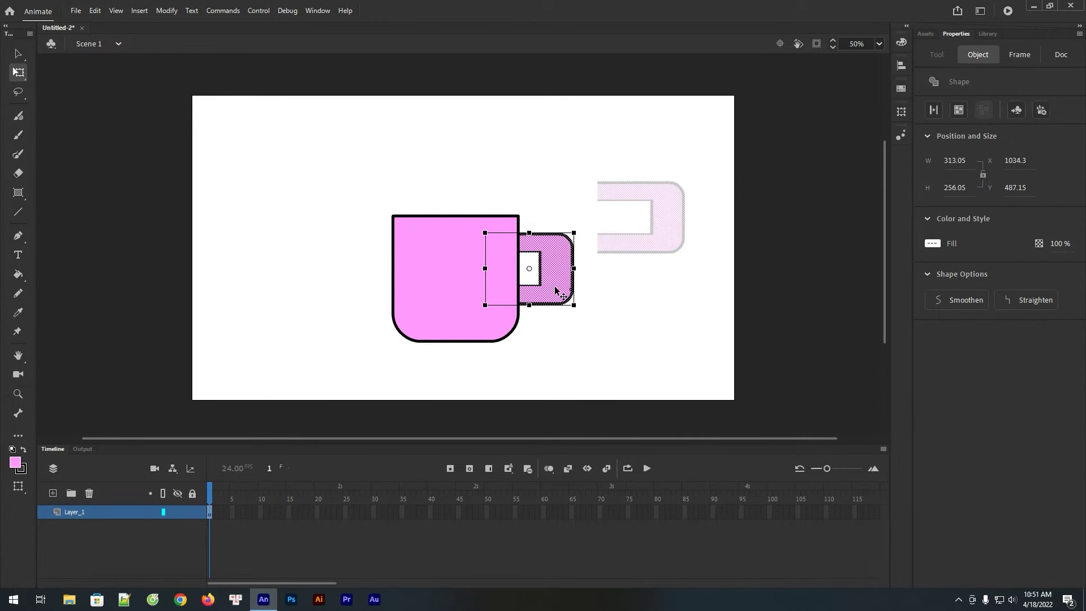
left_click(598, 246)
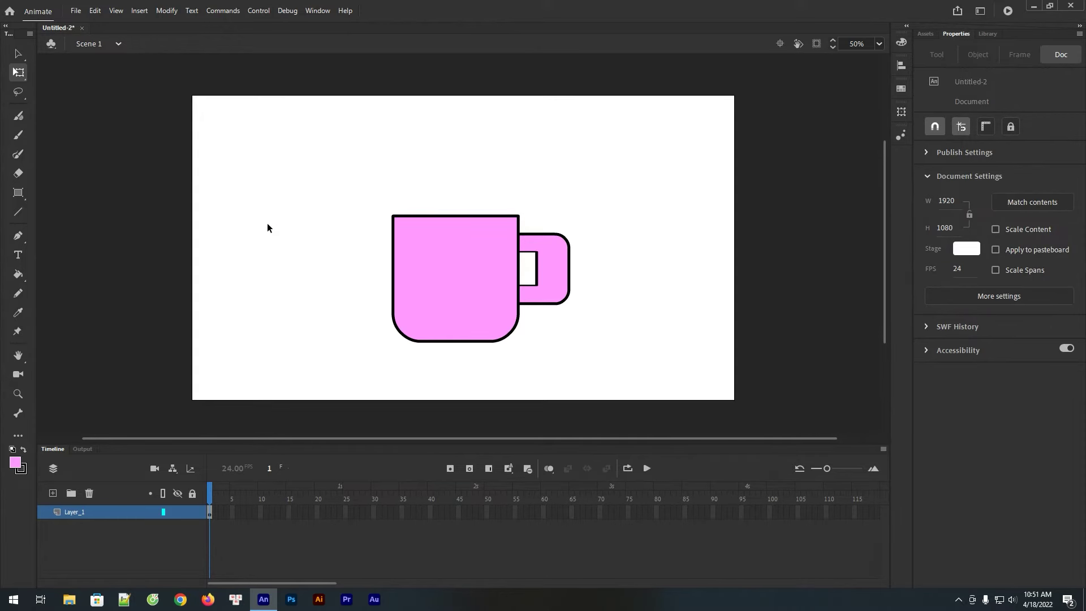
Step: Change the fill colour to dark grey and activate the Oval tool
left_click(18, 464)
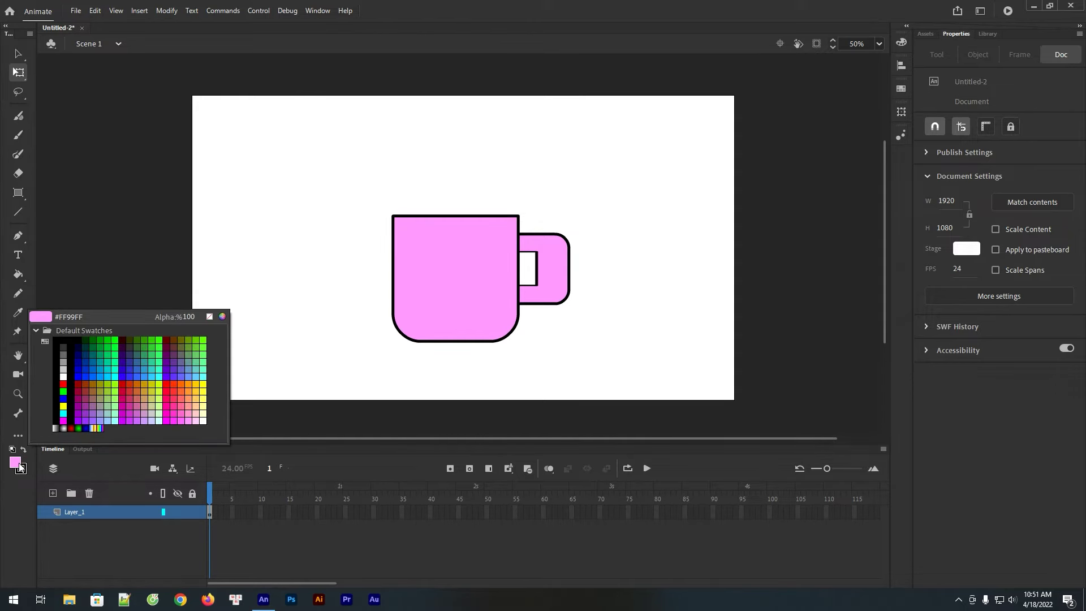
left_click(65, 344)
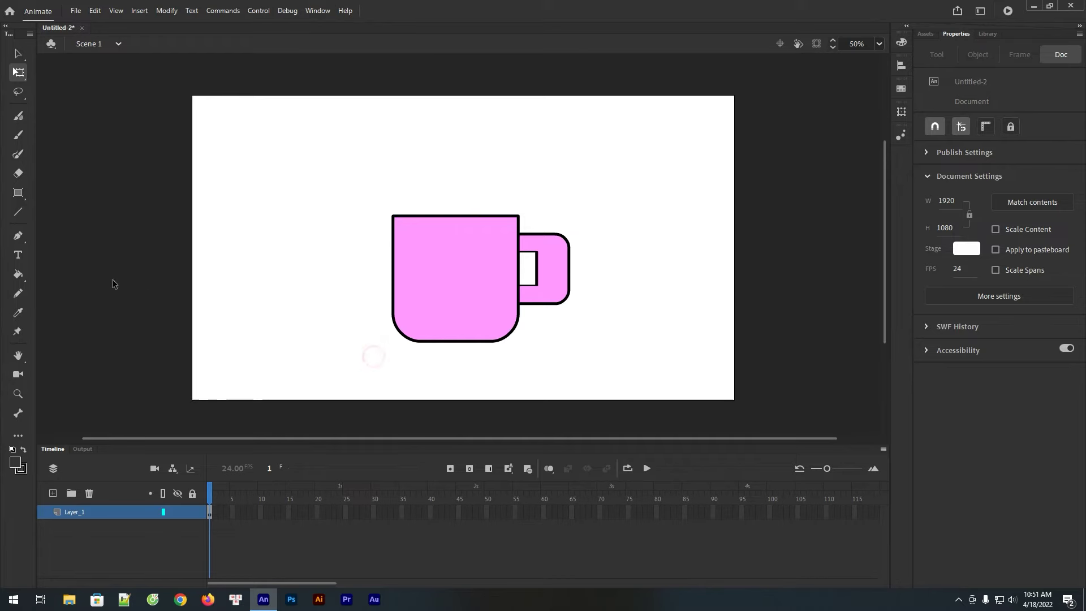
left_click(20, 193)
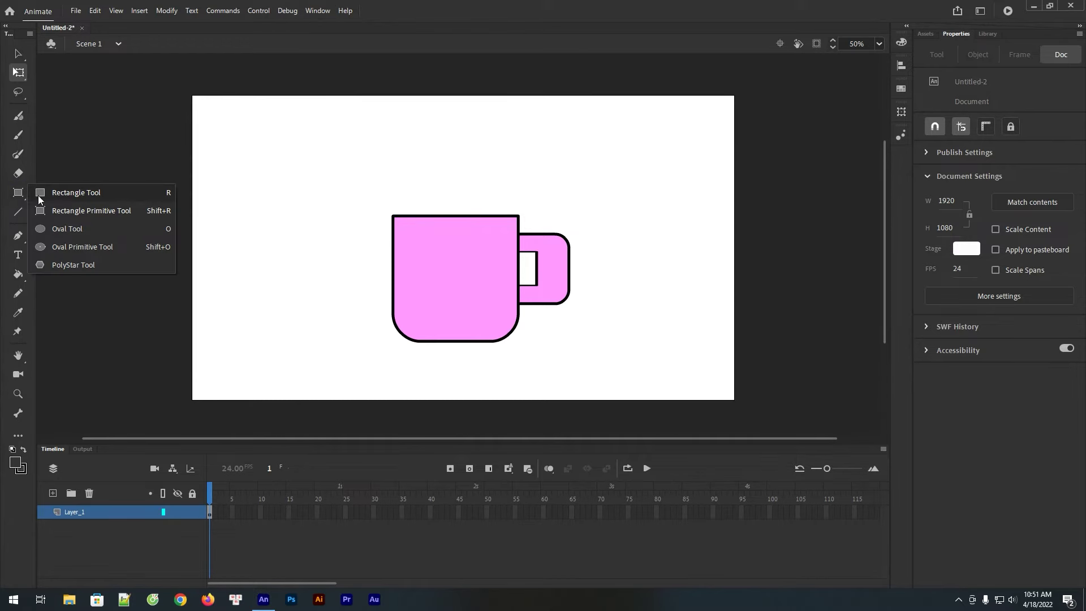
left_click(67, 229)
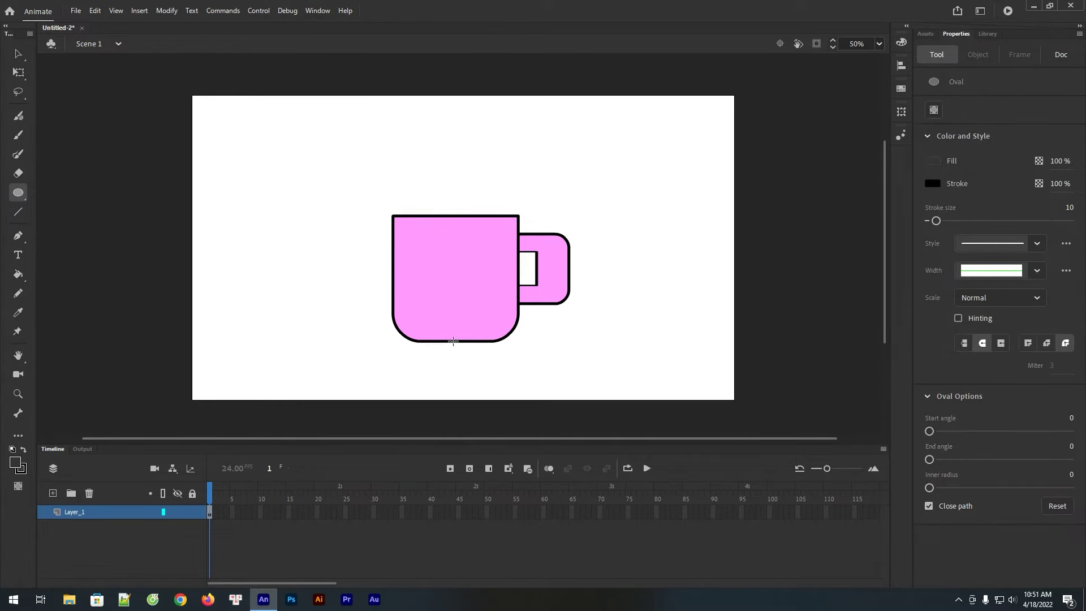
Step: Select the cup body together with its handle and combine them into a single object
key("v")
left_click_drag(608, 168, 350, 360)
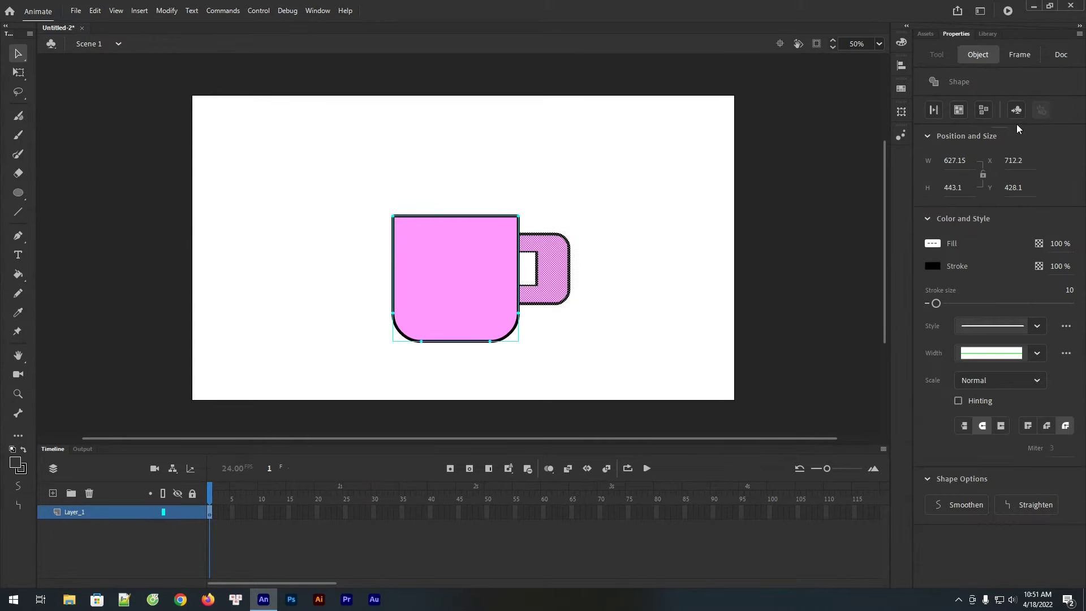
left_click(960, 111)
left_click(601, 270)
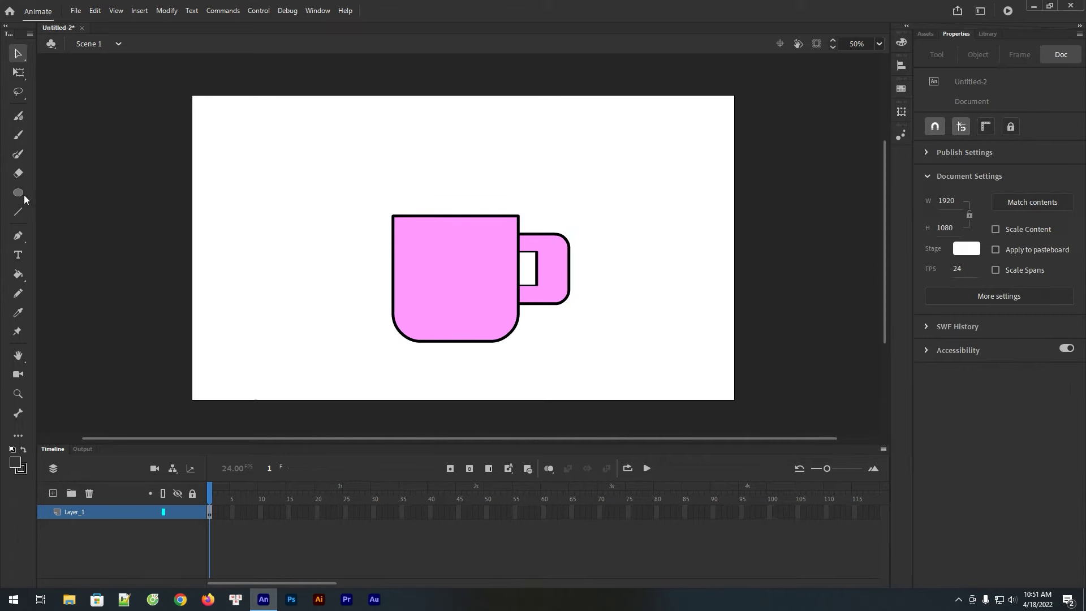
Step: Draw a wide dark grey oval saucer centred on the cup's base and move cup and saucer down together
key("o")
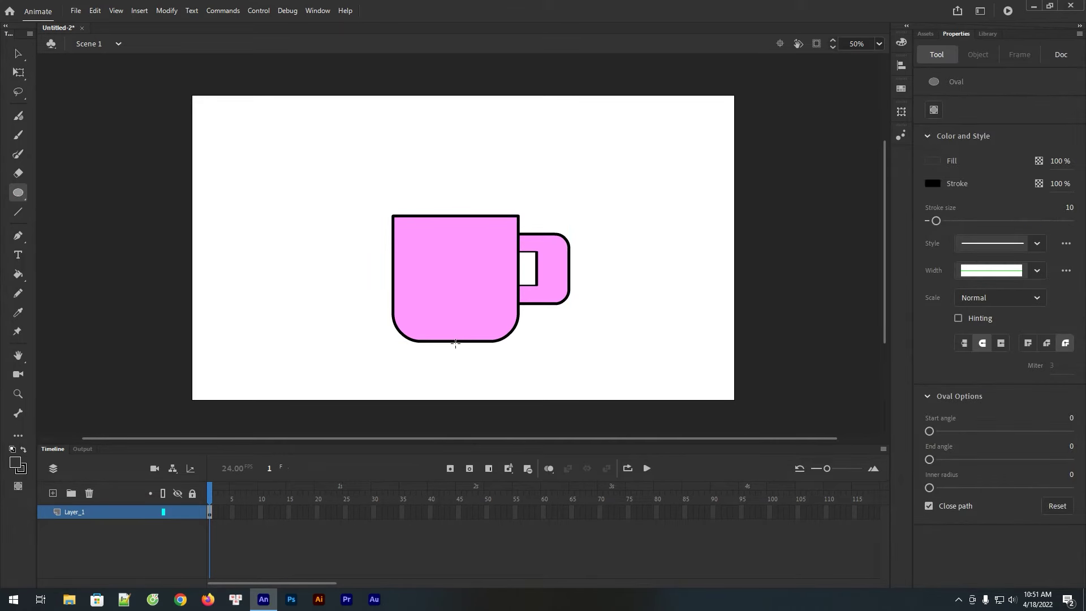
mouse_move(453, 342)
left_mouse_down()
mouse_move(485, 356)
mouse_move(559, 359)
left_mouse_up()
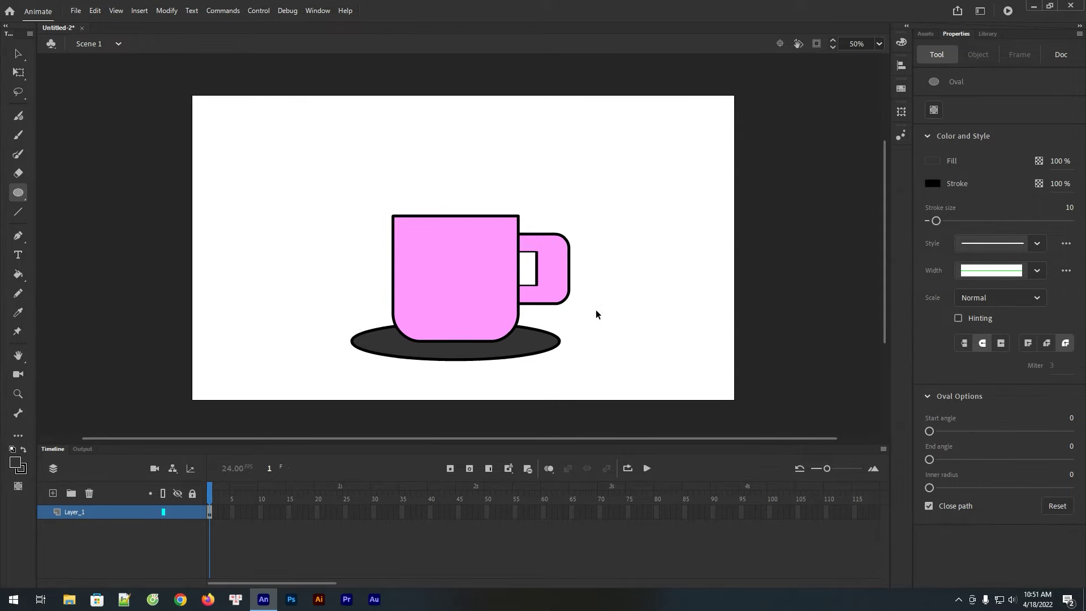
key("v")
left_click_drag(631, 171, 309, 390)
left_click_drag(457, 289, 480, 308)
left_click(672, 234)
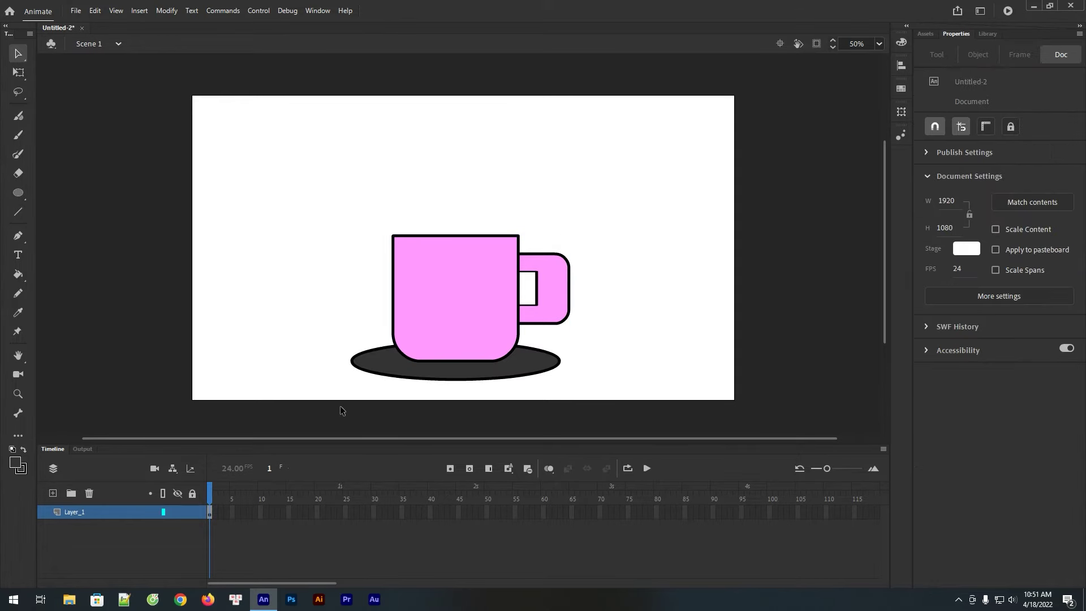
Step: Rename the existing layer to cup and add a new layer named smoke above it
double_click(90, 512)
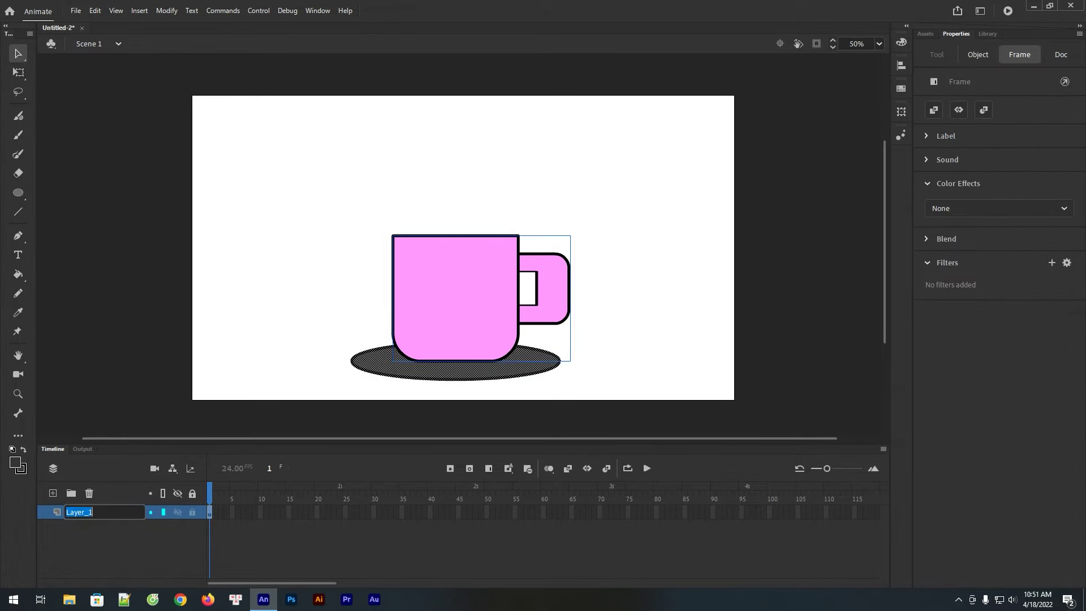
type("cup")
key("Return")
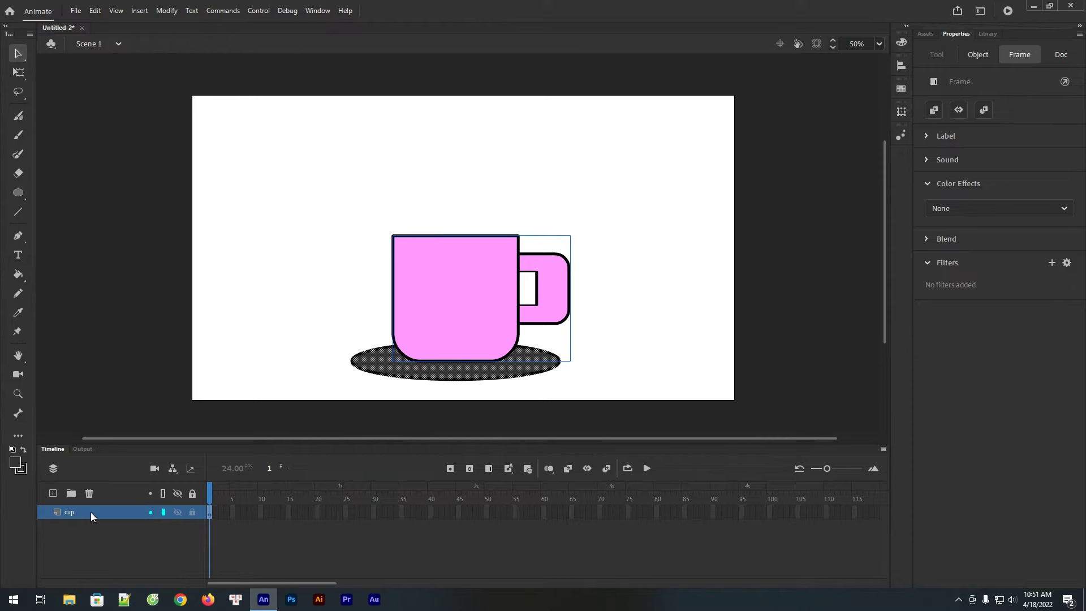
left_click(52, 494)
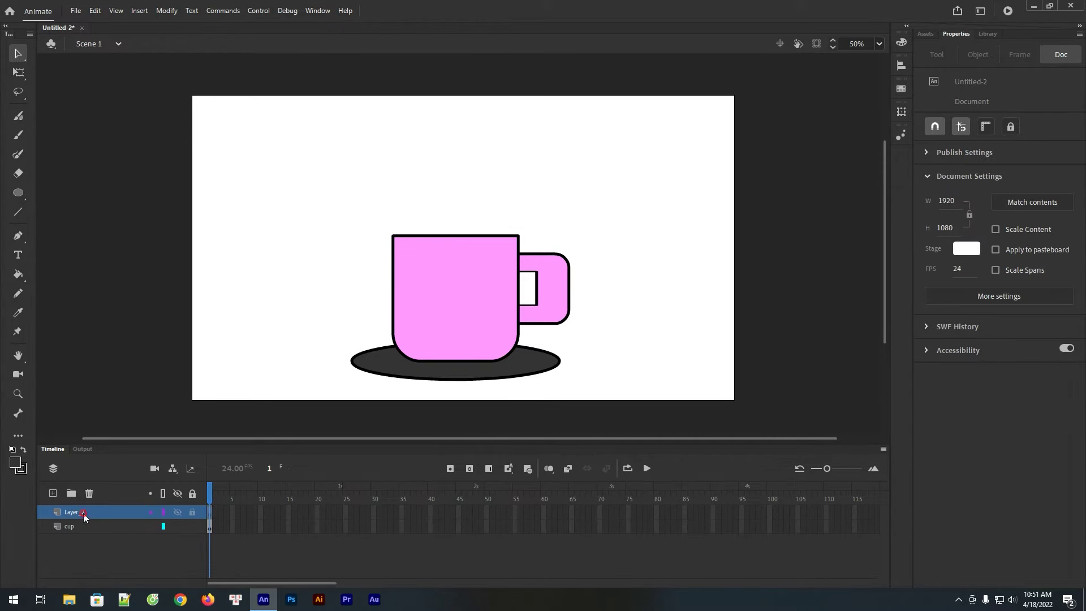
double_click(84, 513)
type("smoke")
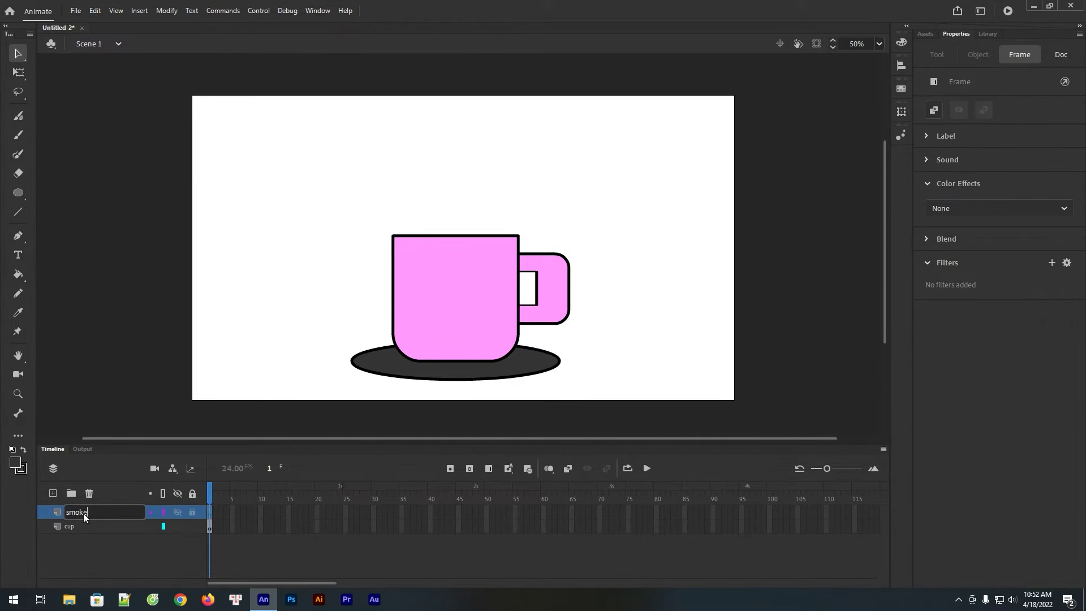
key("Return")
left_click(304, 308)
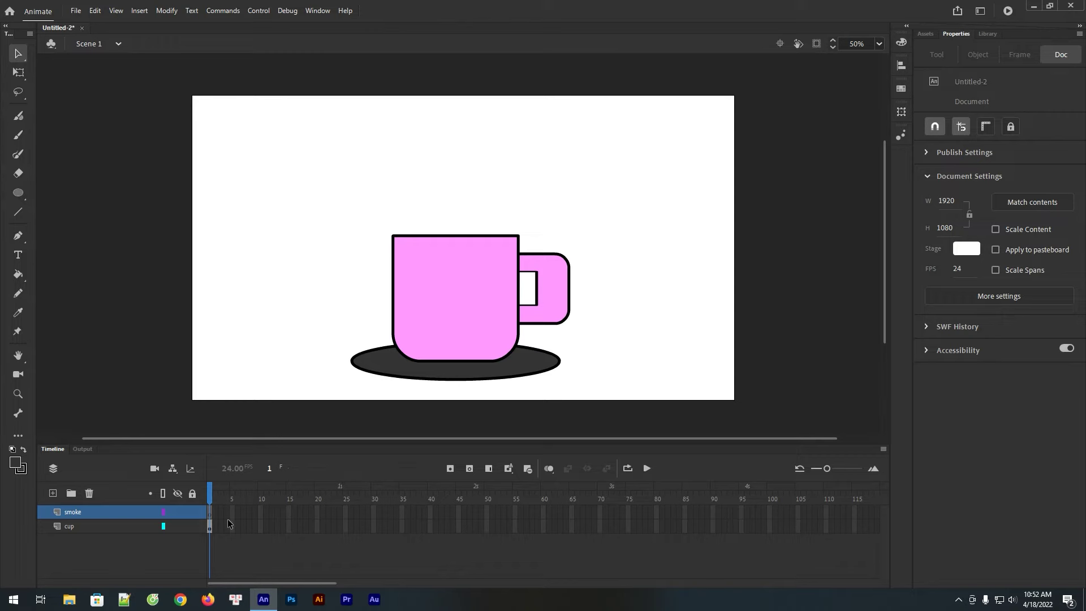
Step: Activate the Rectangle Primitive tool for the smoke layer and set it to use a single corner radius
left_click(211, 523)
left_click(348, 226)
left_click(19, 193)
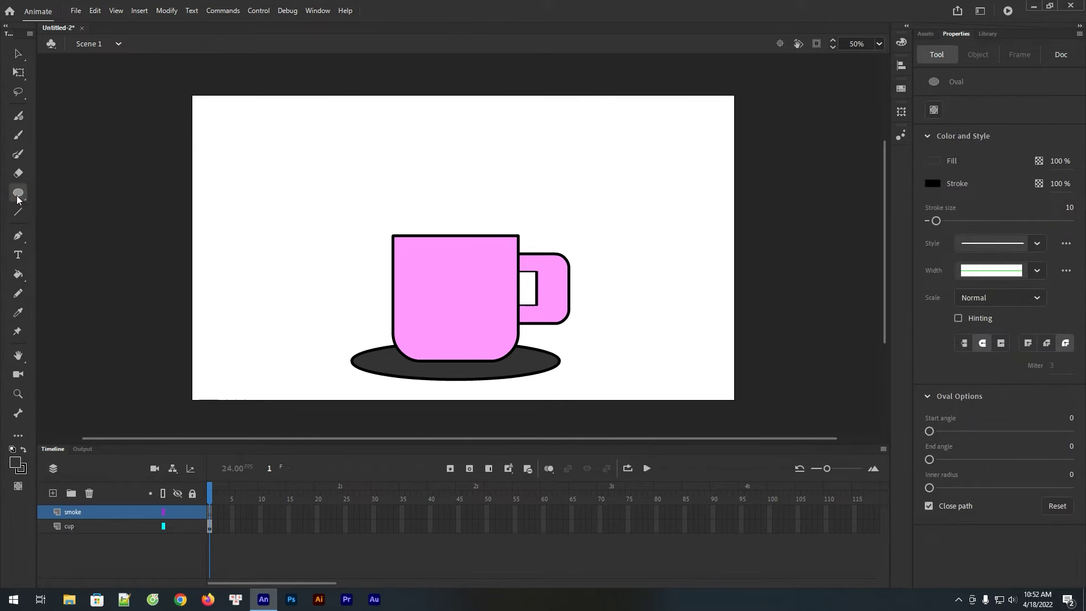
left_click(68, 214)
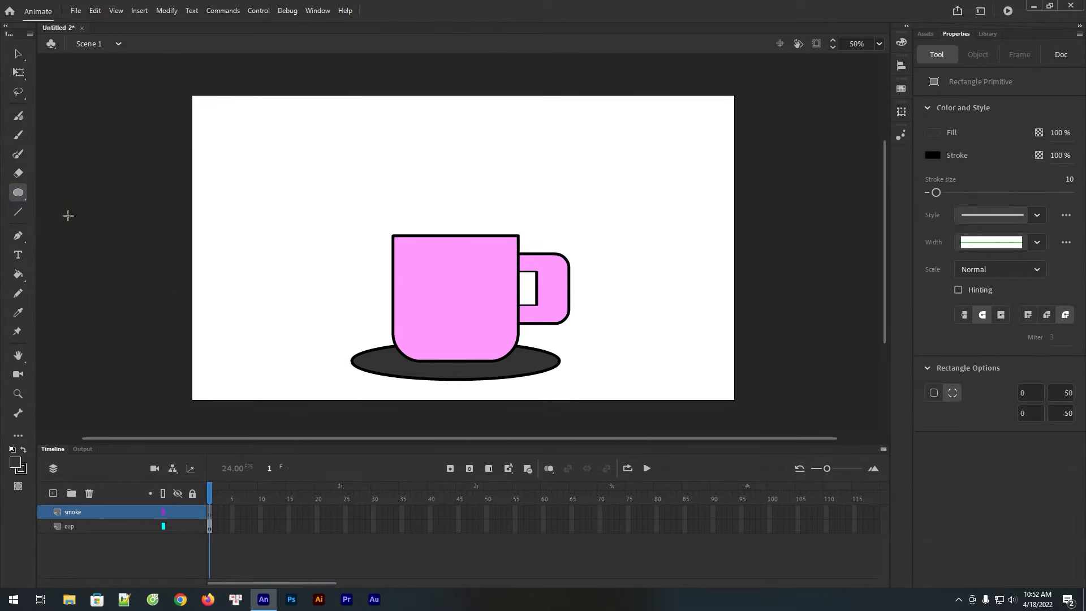
left_click(936, 396)
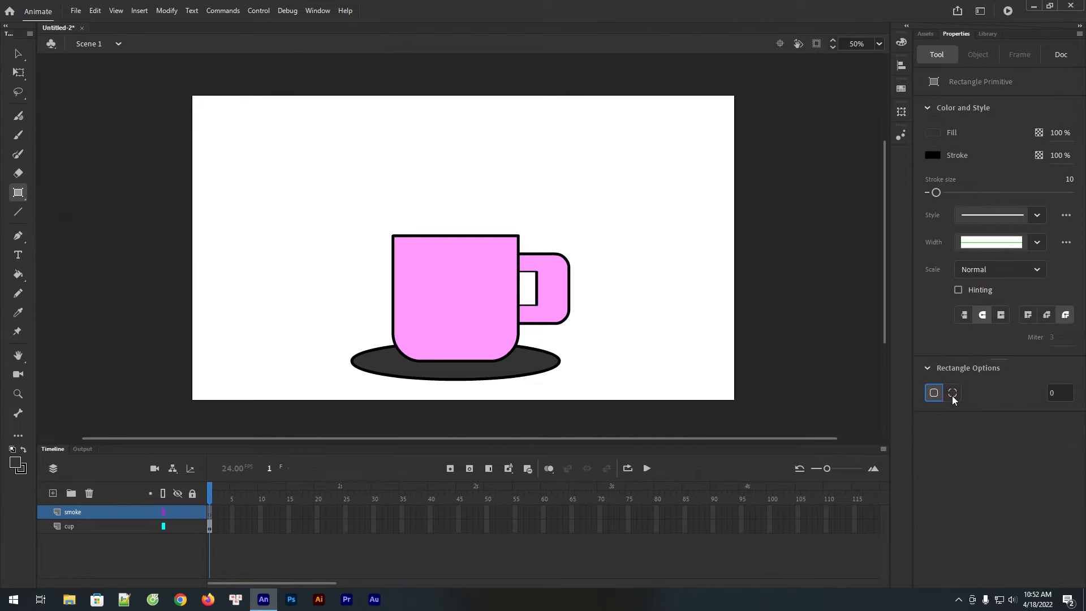
left_click(952, 396)
left_click(933, 394)
Step: Undo the trial bar above the cup and set the drawing colours to no stroke and a medium grey fill
left_click_drag(398, 210, 438, 221)
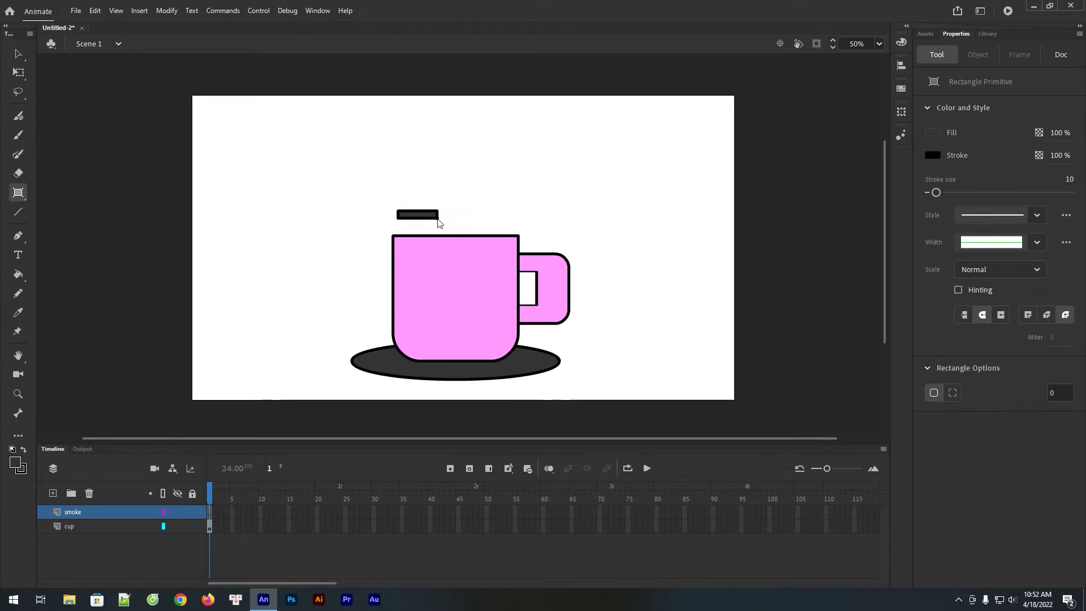
key("ctrl+z")
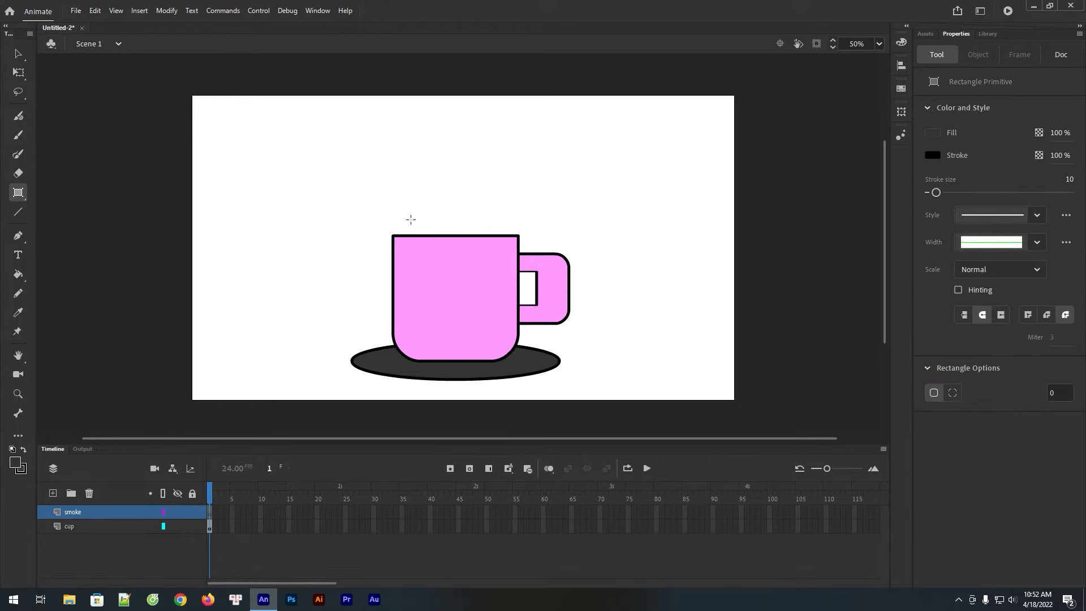
left_click(21, 471)
left_click(209, 316)
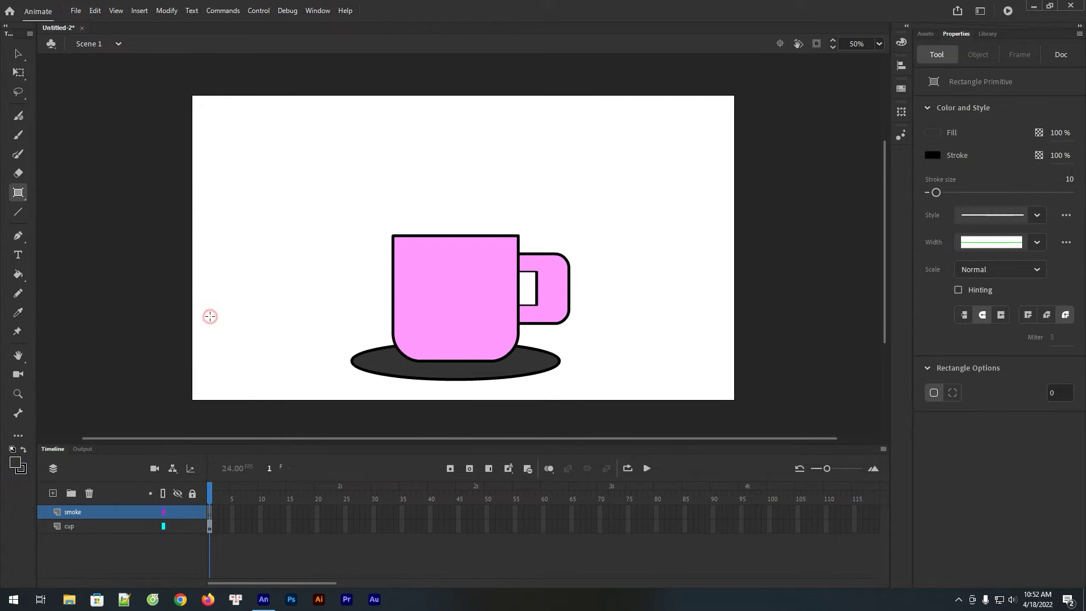
left_click(22, 471)
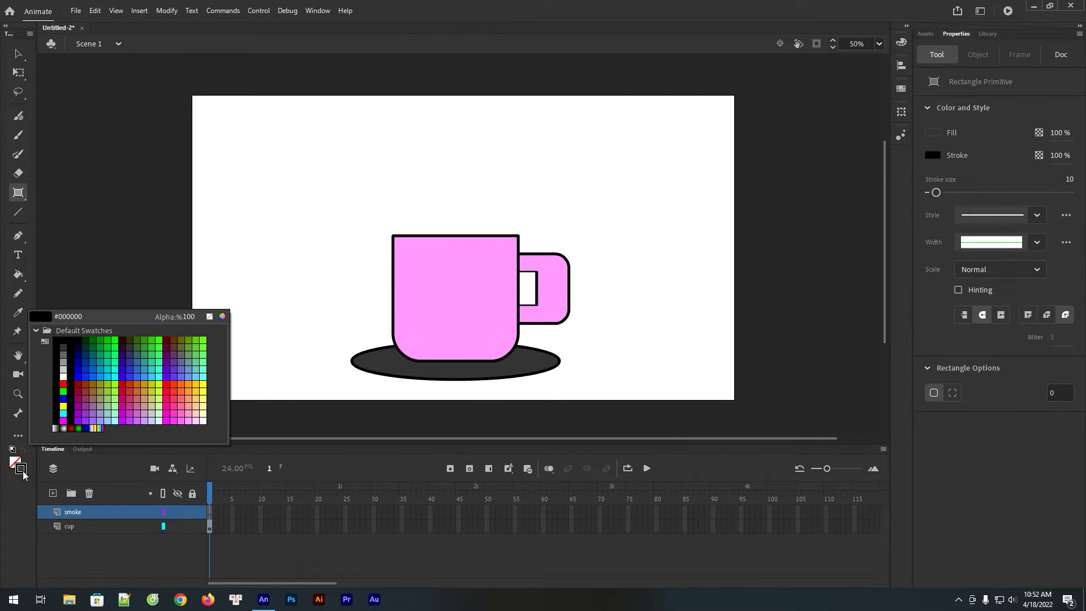
left_click(208, 315)
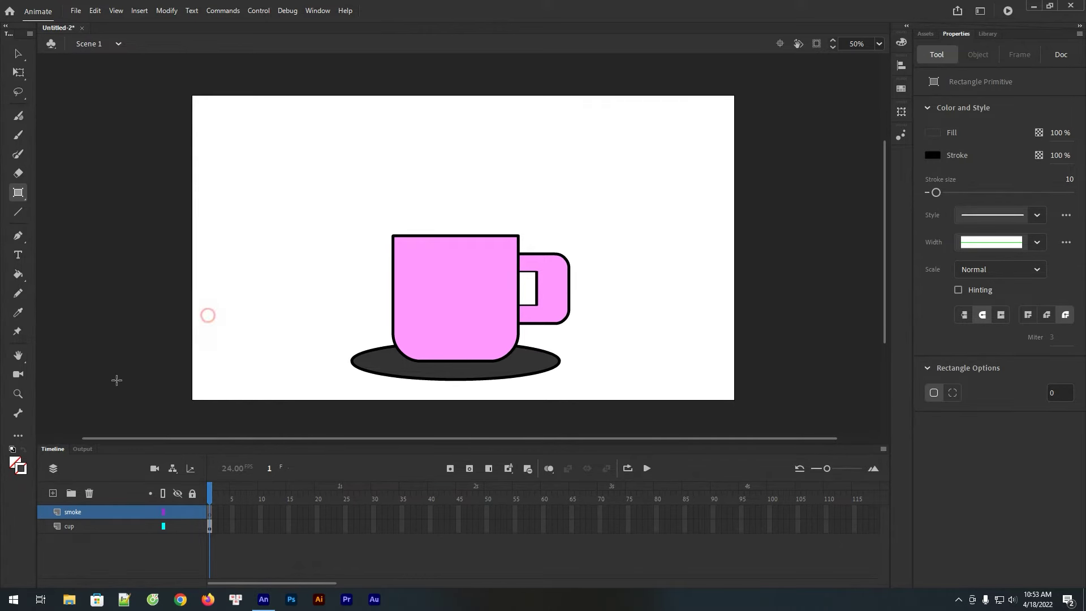
left_click(15, 463)
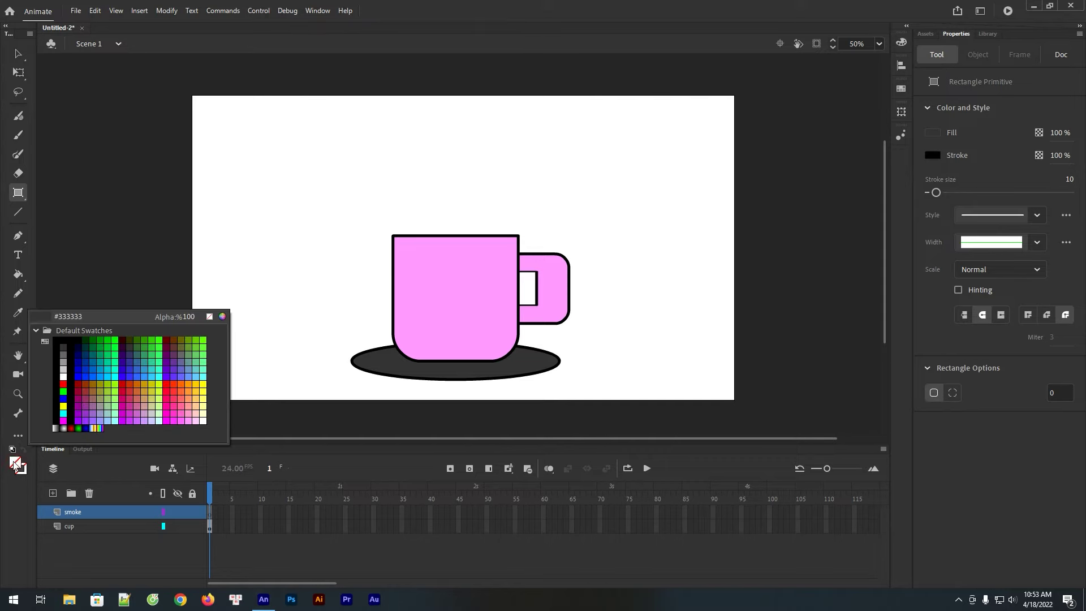
left_click(65, 353)
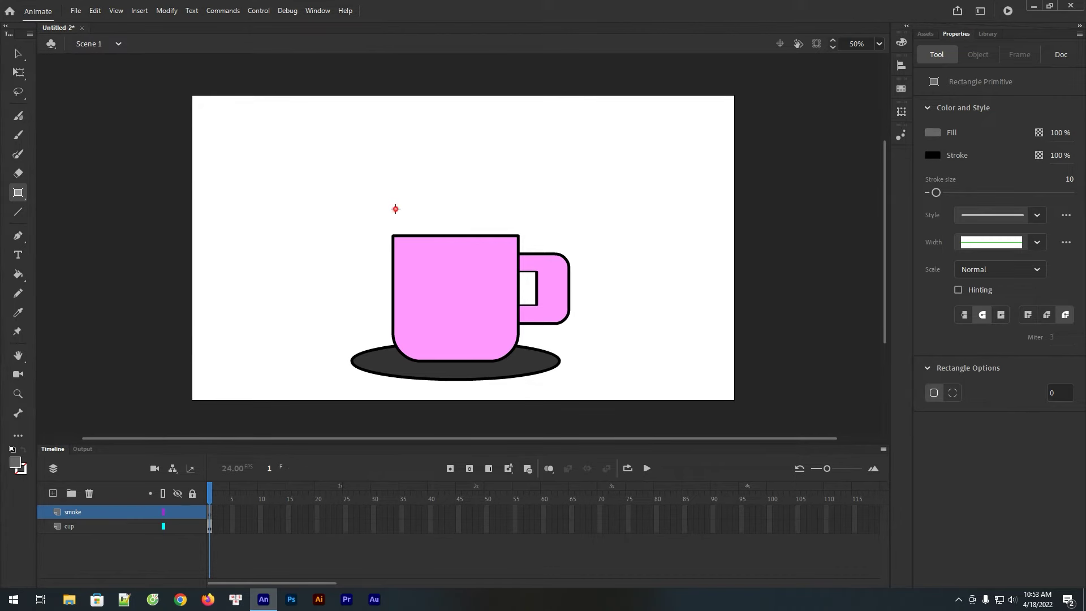
Step: Draw a horizontal grey bar just above the cup's rim and set its width to 200 and height to 50
left_click_drag(396, 208, 452, 223)
key("v")
left_click(955, 163)
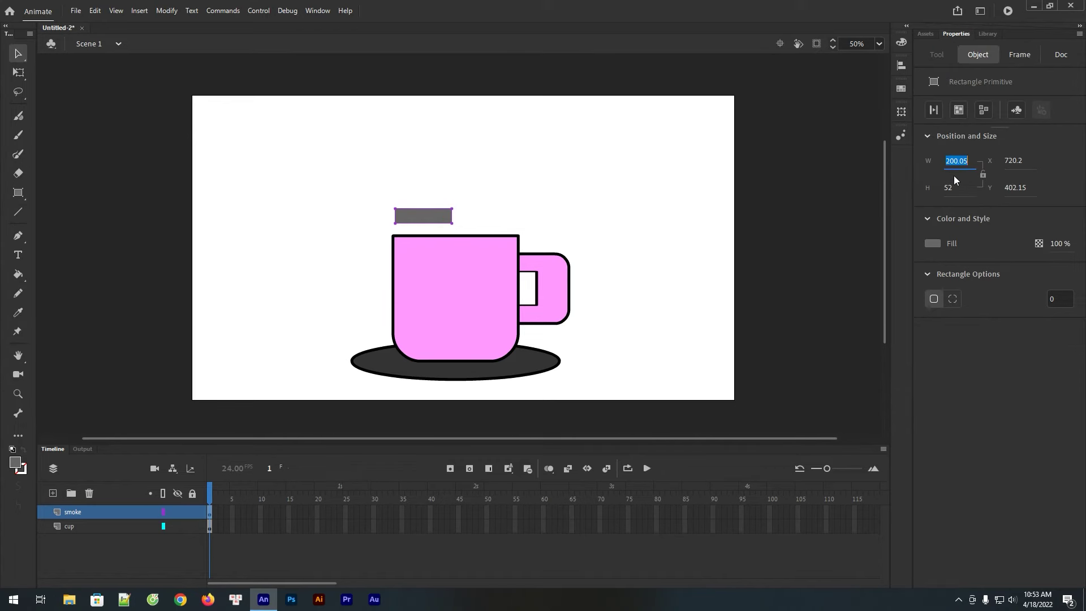
type("200")
key("Return")
left_click(953, 198)
type("50")
key("Return")
Step: Round all corners of the grey bar with a radius of 25 and shift it about 30 px to the right
left_click(537, 201)
mouse_move(430, 218)
left_mouse_down()
mouse_move(456, 214)
mouse_move(437, 214)
left_mouse_up()
left_click(507, 198)
left_click(443, 219)
left_click(516, 213)
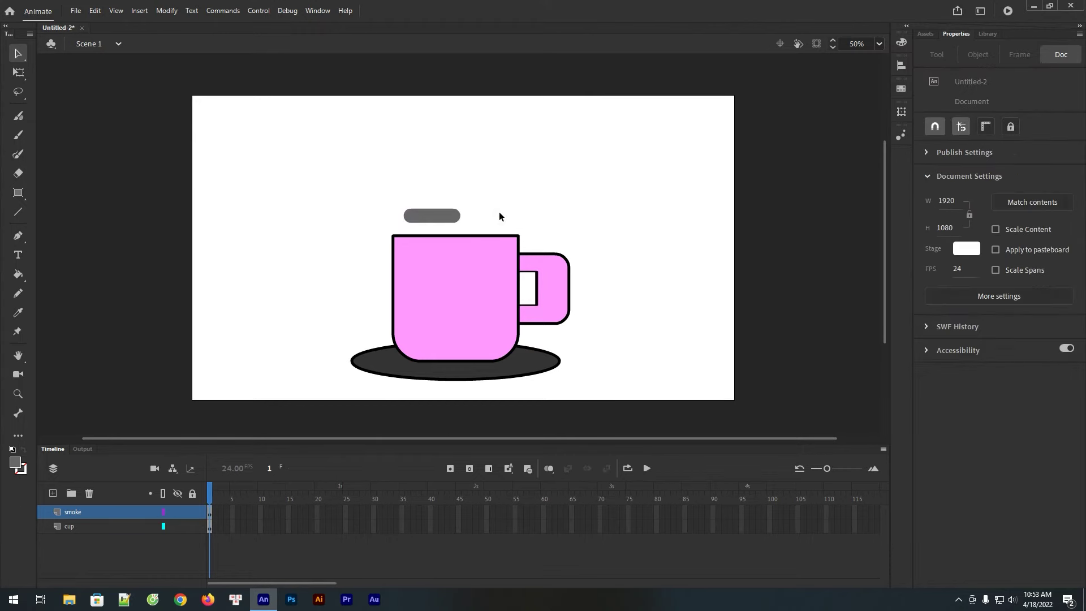
Step: Convert the rounded grey bar into a graphic symbol named smoke1
left_click(443, 218)
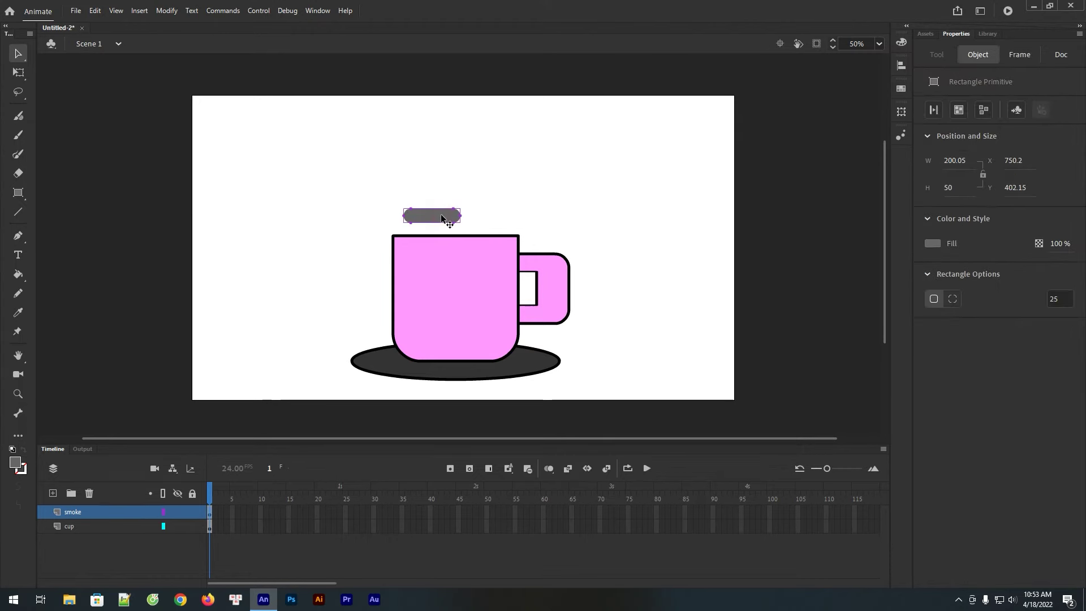
key("F8")
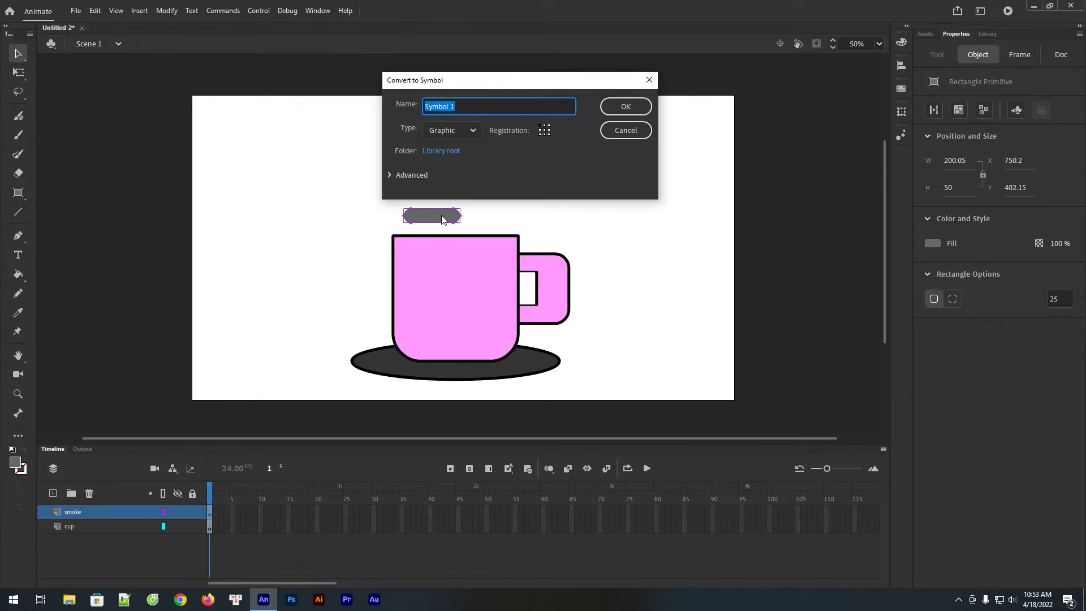
type("smoke1")
left_click(625, 106)
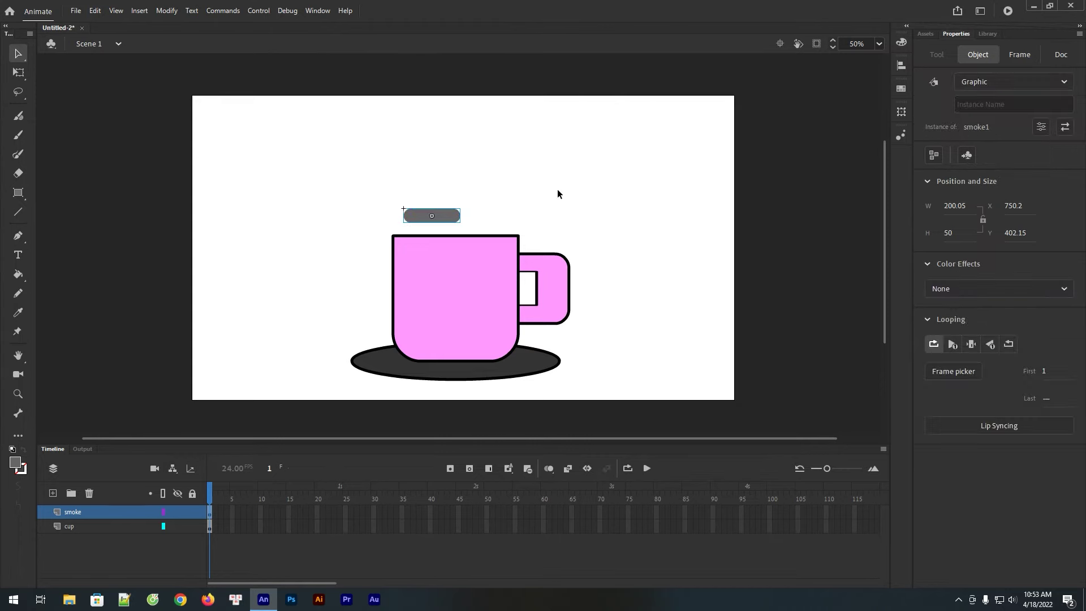
left_click(543, 192)
Step: Open the smoke1 symbol for editing and insert keyframes at frames 12 and 24
double_click(444, 214)
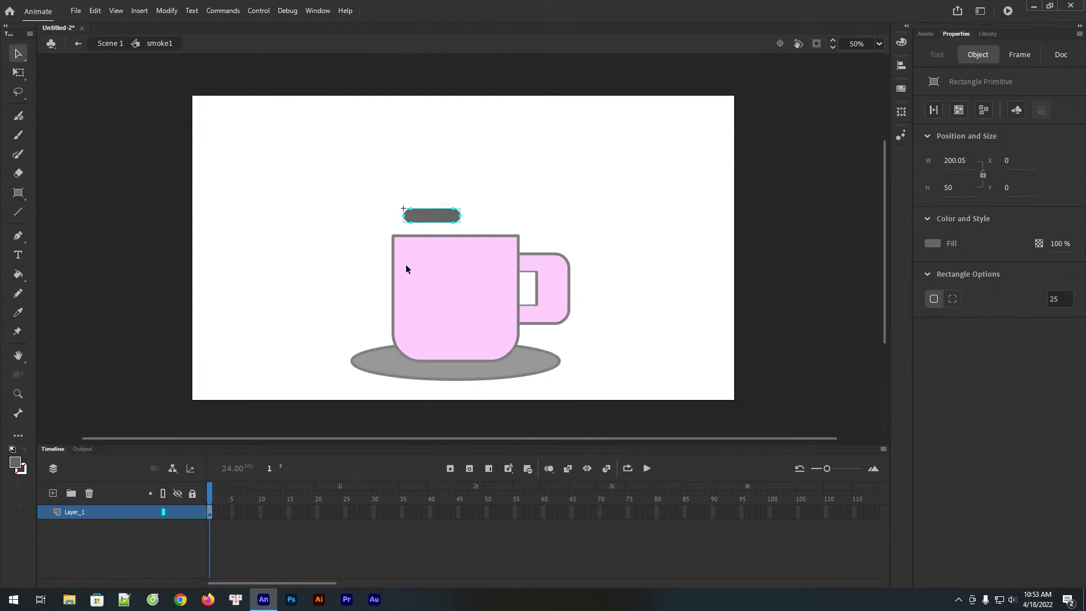
left_click(270, 514)
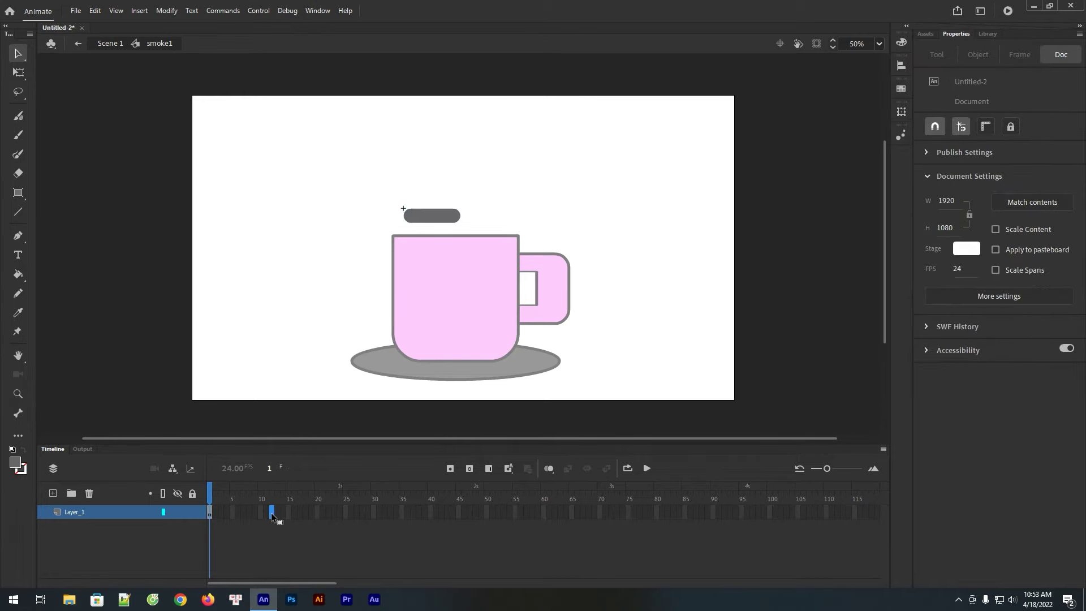
key("F6")
left_click(338, 512)
key("F6")
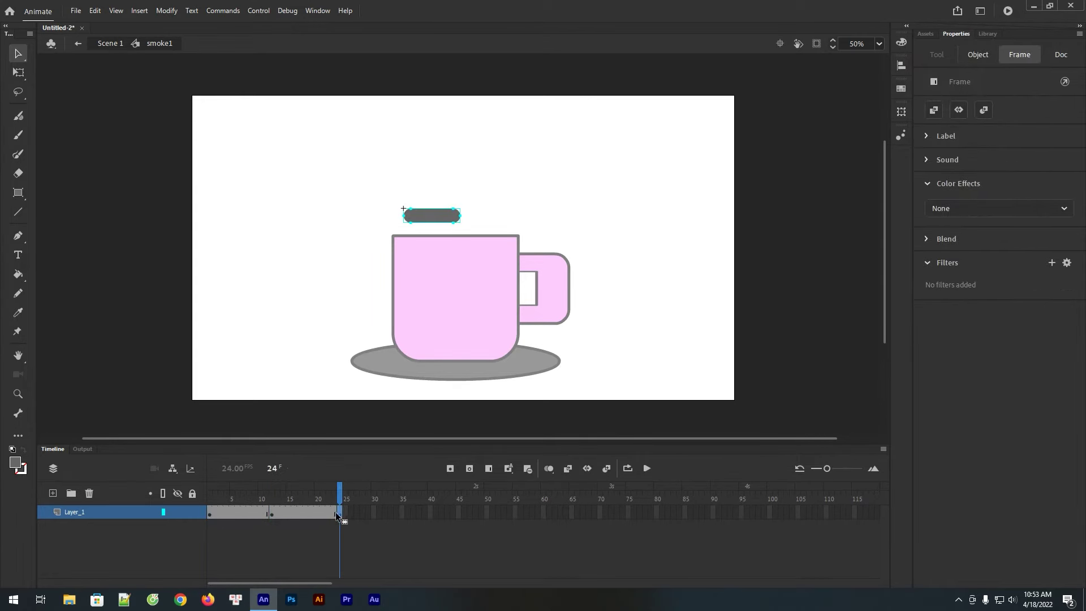
Step: At frame 12, set the bar's width to 250 and nudge it about 40 px to the left
left_click(272, 513)
left_click(433, 216)
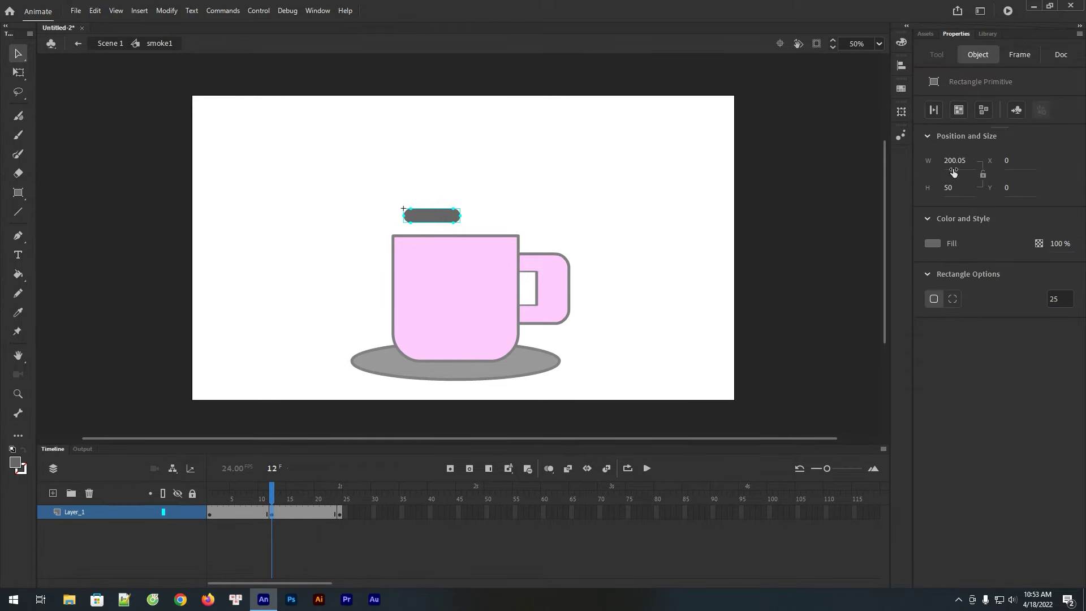
left_click(954, 163)
type("250")
key("Return")
key("shift+Left")
key("shift+Left")
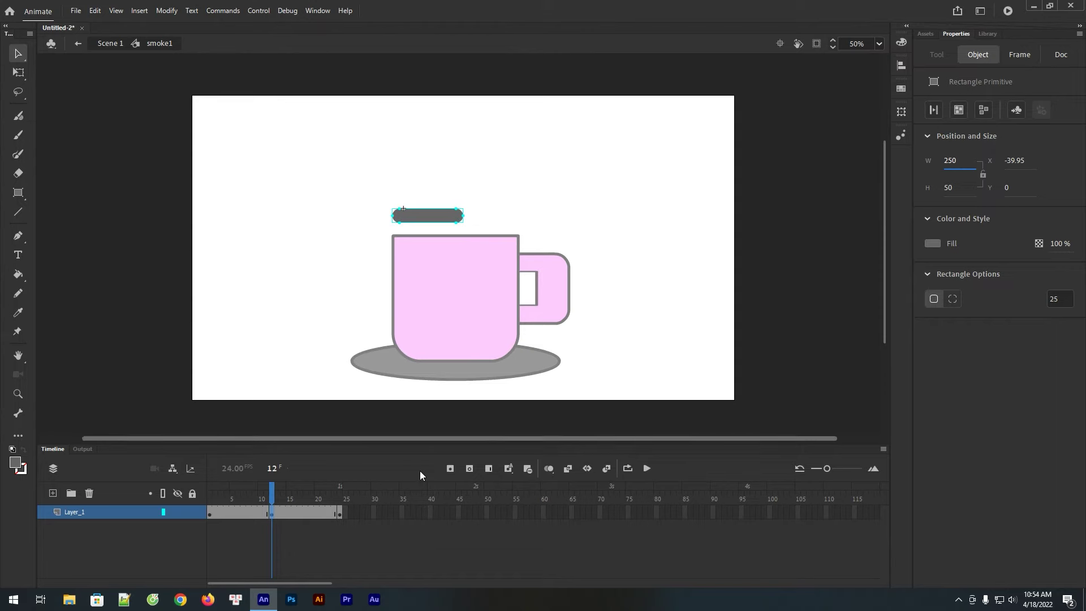
Step: Create shape tweens across both keyframe spans between frames 1 and 24 of the smoke1 symbol
left_click_drag(291, 512, 221, 513)
right_click(239, 516)
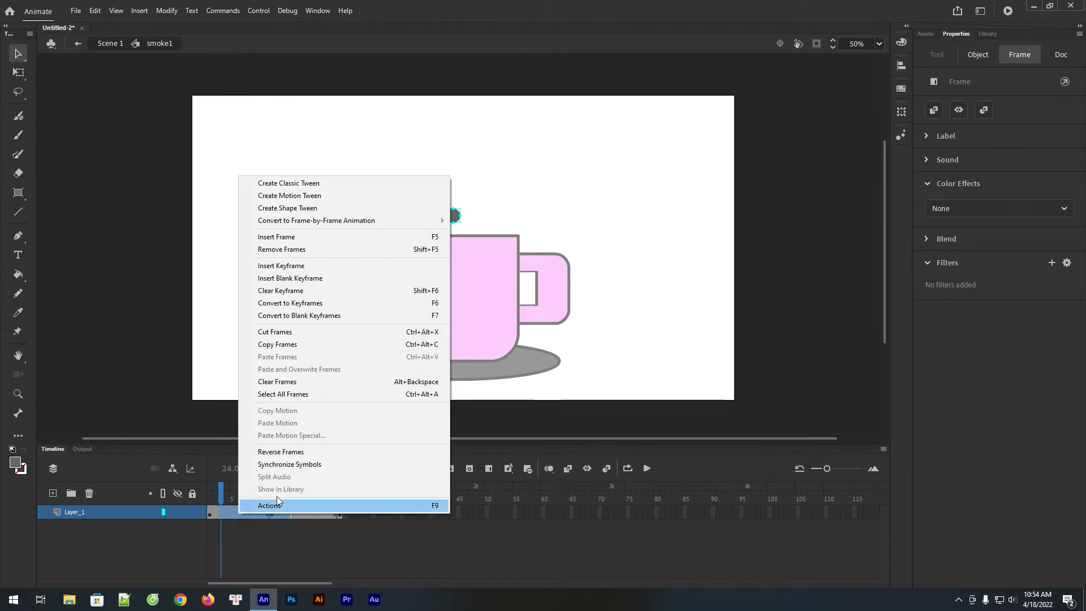
left_click(283, 210)
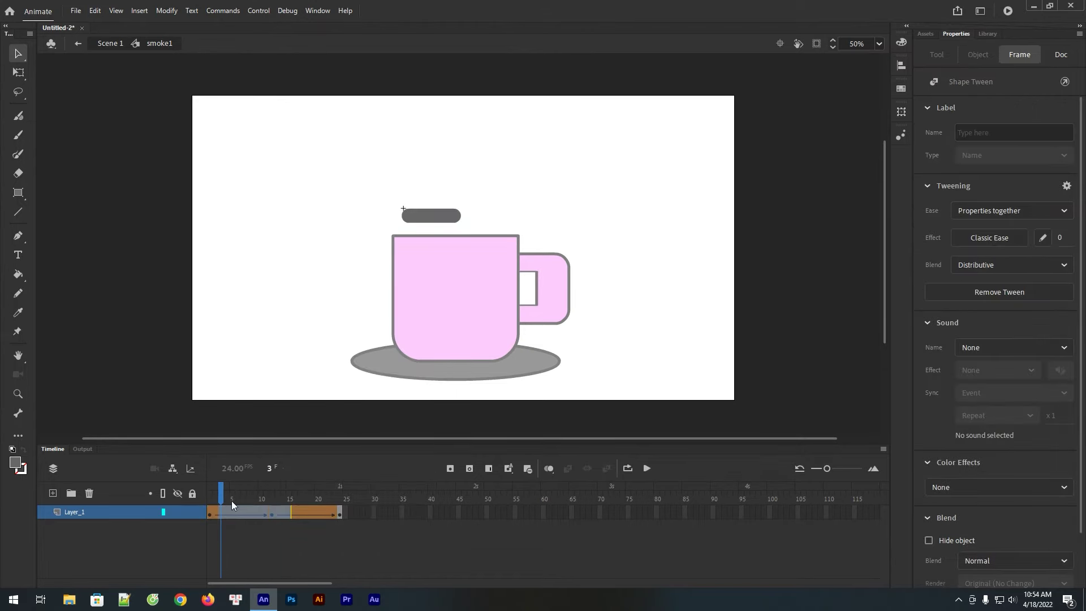
Step: Return to Scene 1 and extend the smoke and cup layers to frame 96
left_click(116, 45)
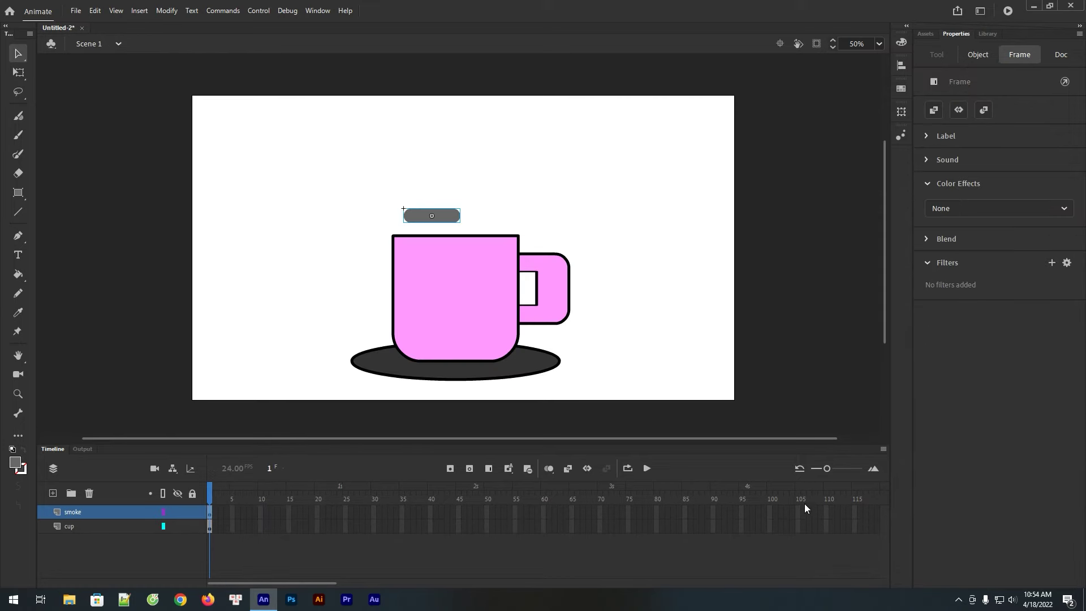
left_click(748, 533)
key("F5")
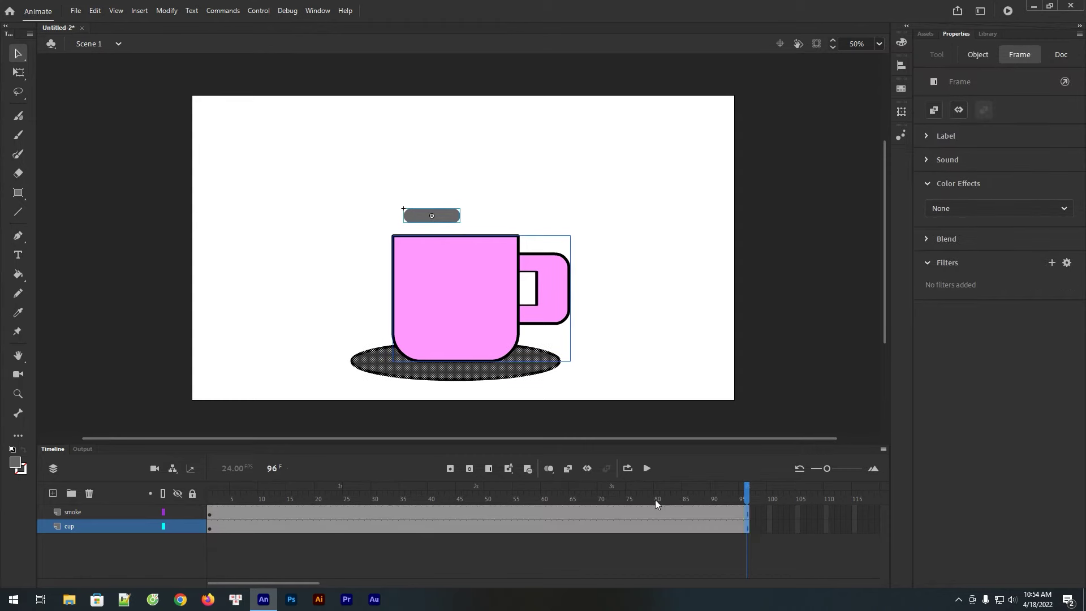
left_click(625, 332)
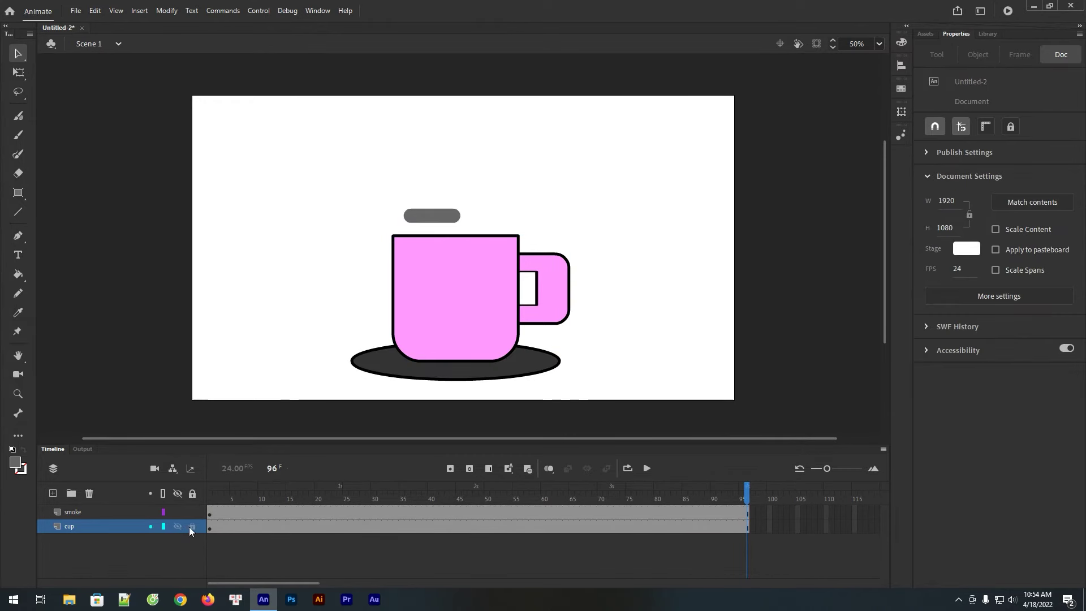
Step: Lock the cup layer and draw a second rounded smoke bar about 234 by 58 px above the first at frame 1 of the smoke layer
mouse_move(752, 500)
left_mouse_down()
mouse_move(215, 512)
mouse_move(742, 501)
left_mouse_up()
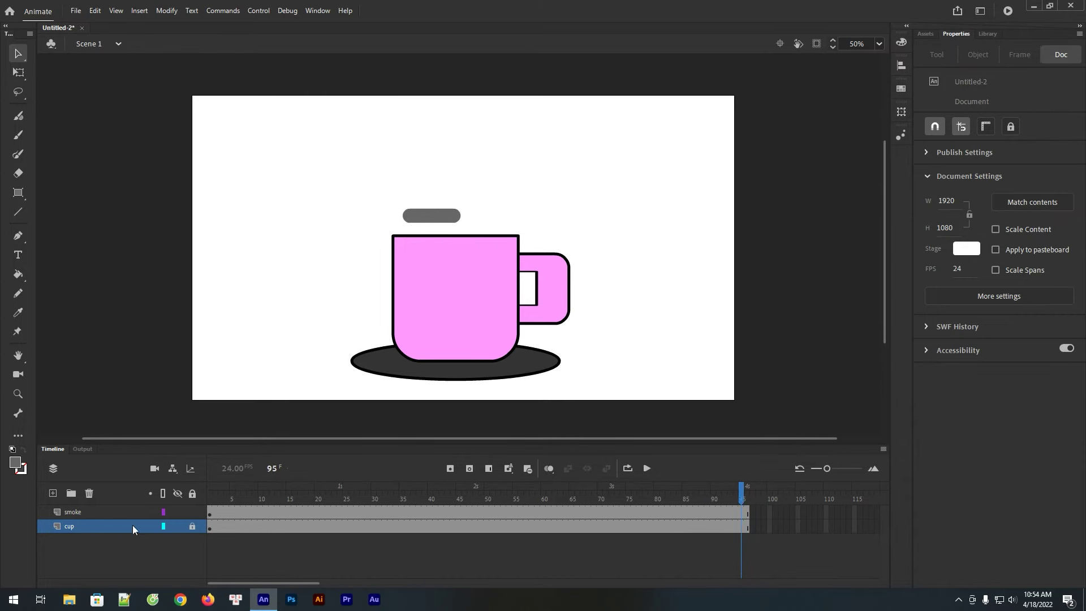
left_click(208, 513)
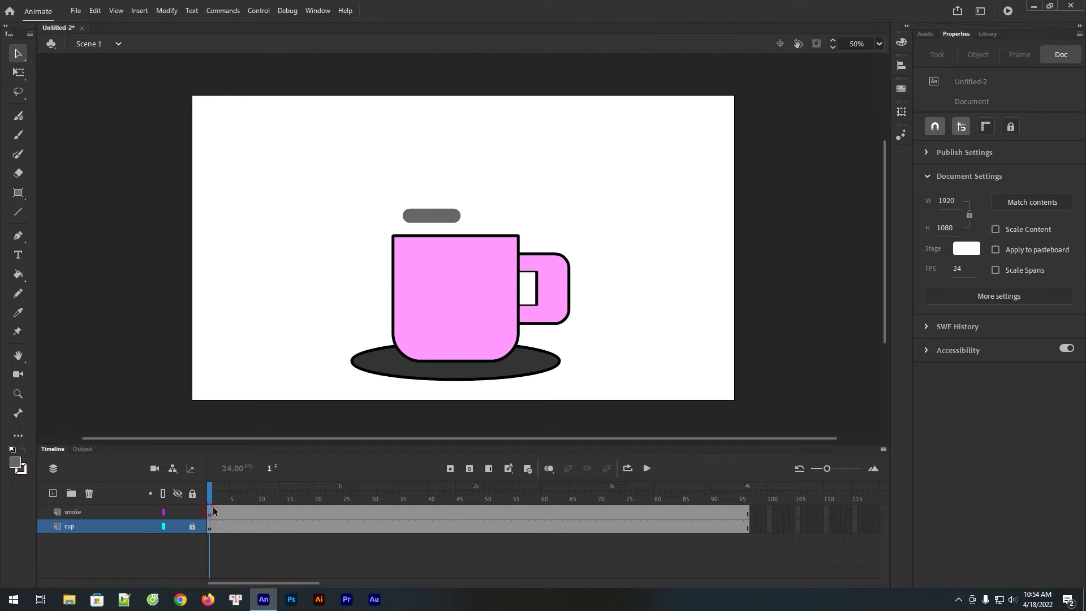
left_click(487, 209)
left_click(15, 195)
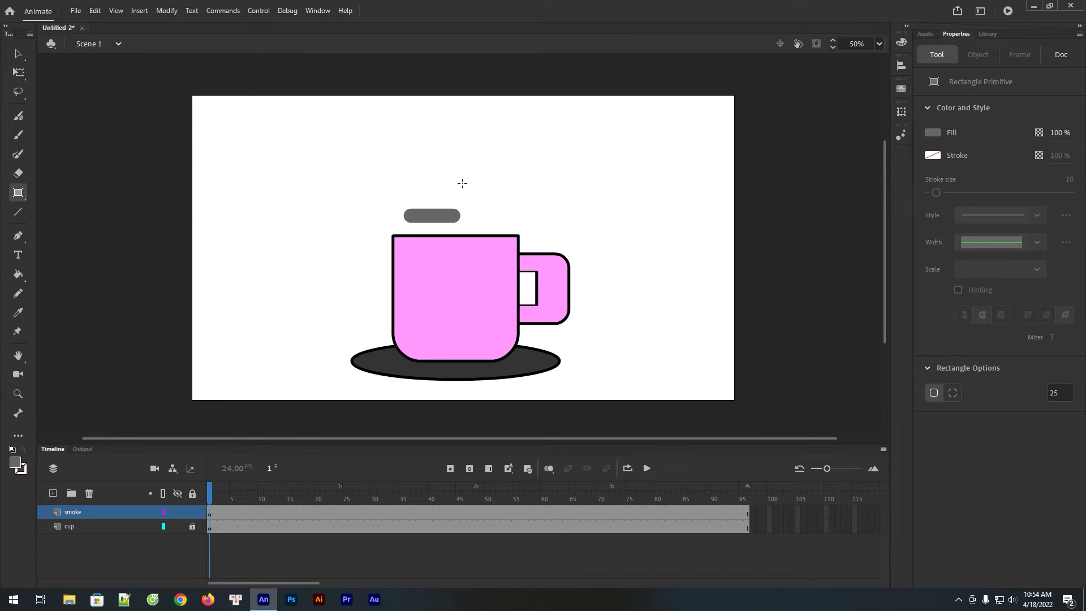
left_click_drag(443, 187, 507, 201)
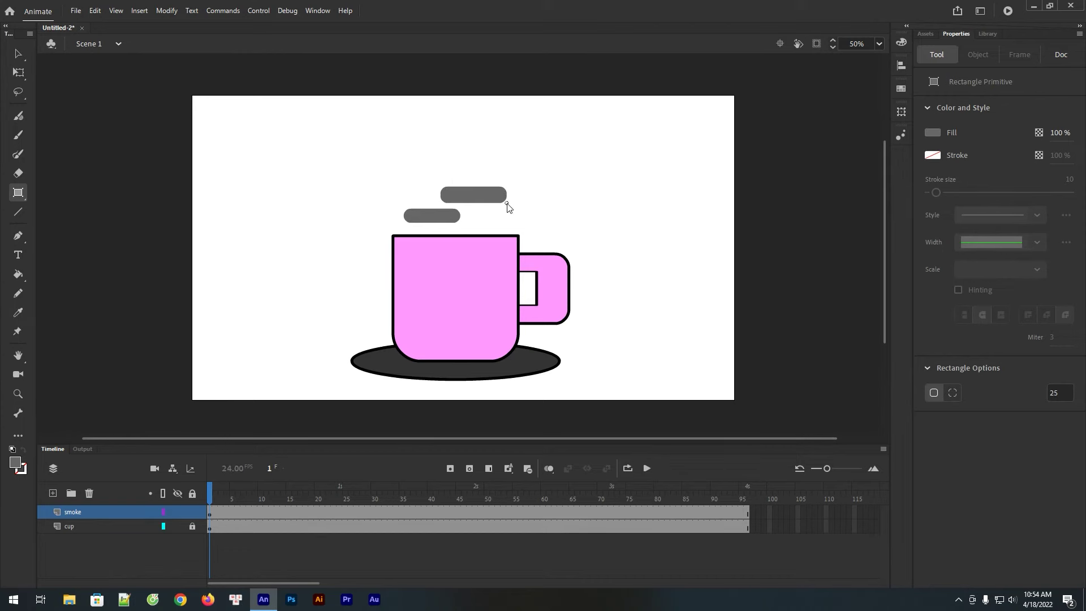
Step: Square off the second smoke bar's corners and move it up and left to about X 838, Y 306
key("v")
left_click(500, 185)
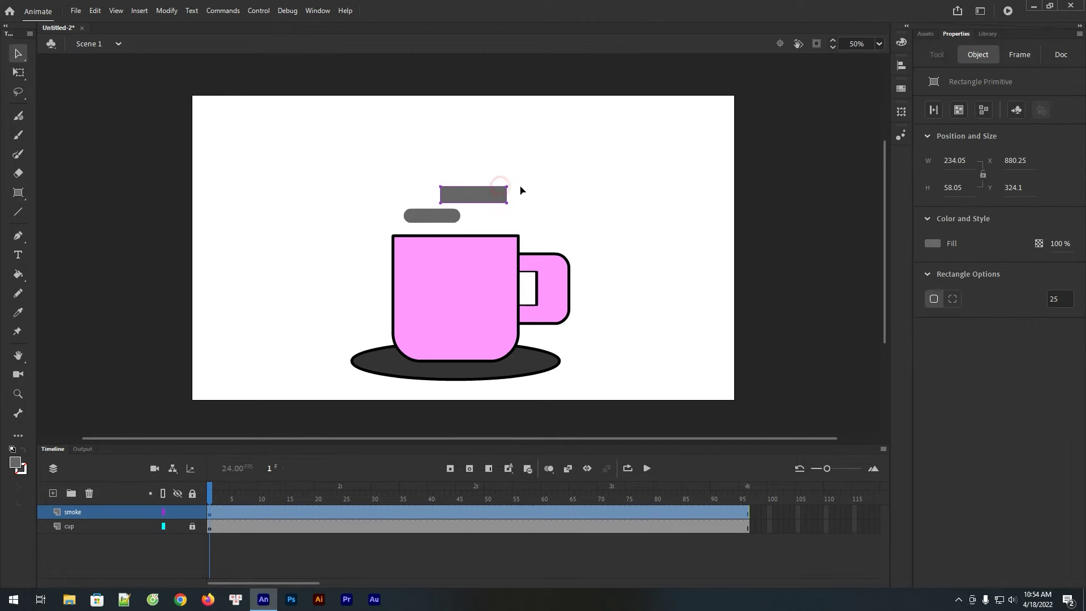
left_click_drag(473, 197, 461, 193)
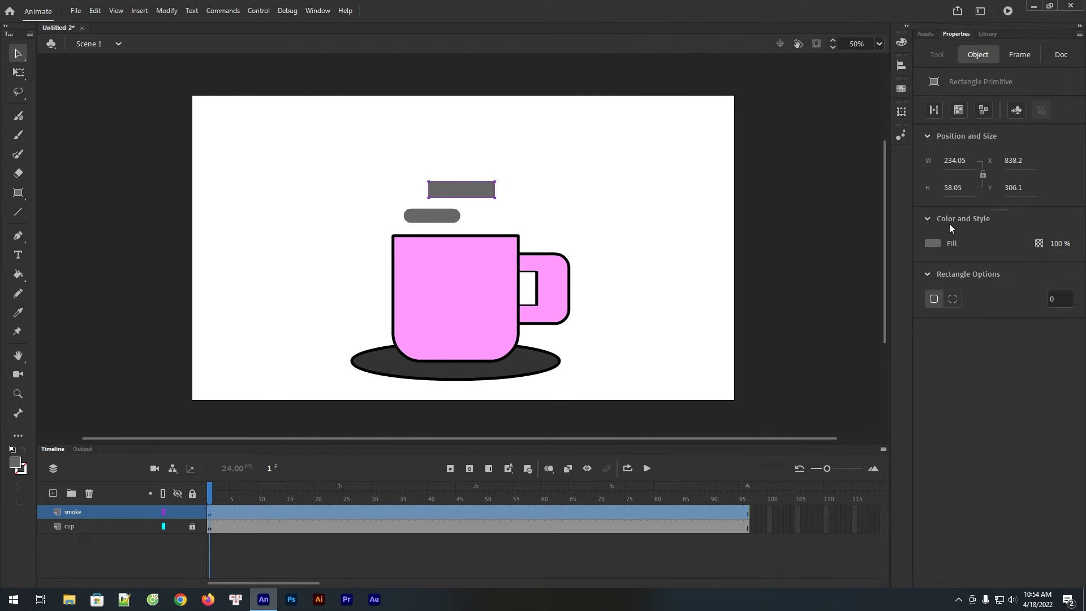
Step: Resize the second smoke bar to 200 by 60 px and shift it right to about X 854
left_click(957, 164)
type("250")
key("Return")
left_click(955, 160)
type("200")
key("Tab")
type("80")
key("Return")
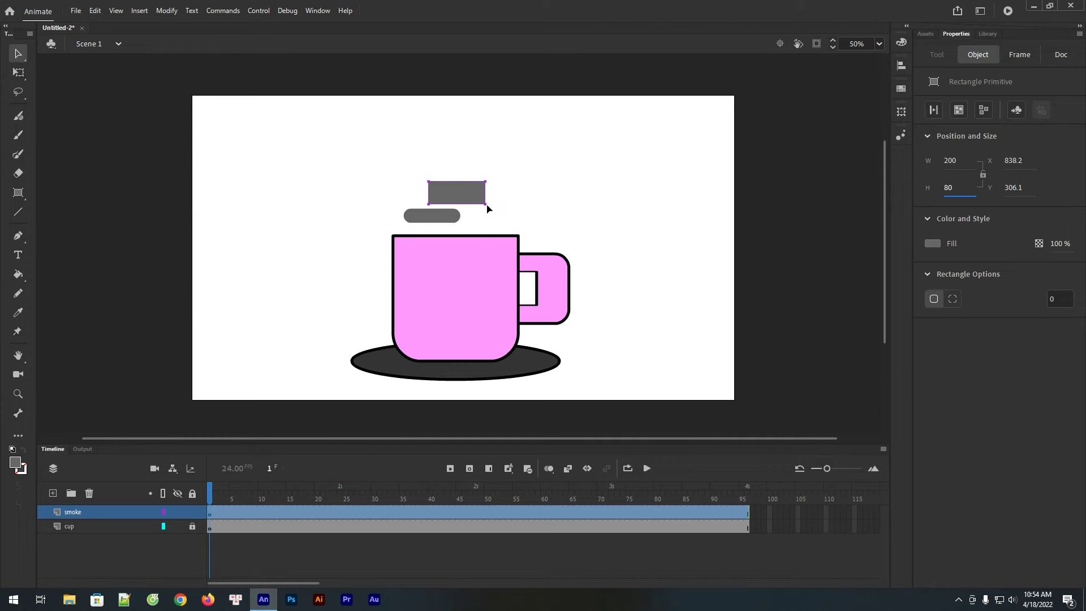
left_click_drag(472, 198, 477, 199)
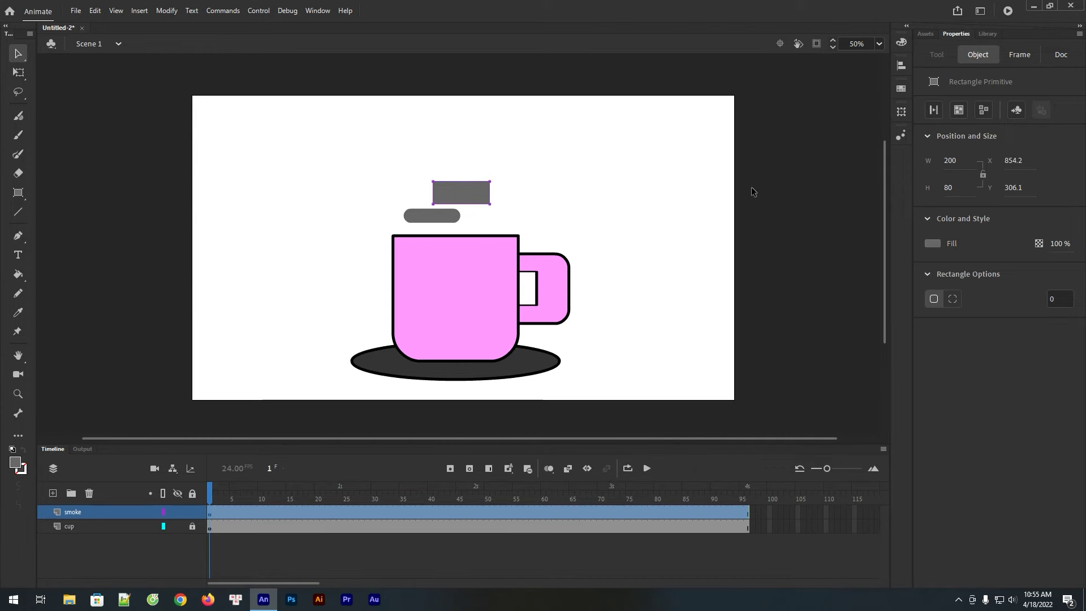
left_click(949, 192)
type("60")
left_click(1039, 185)
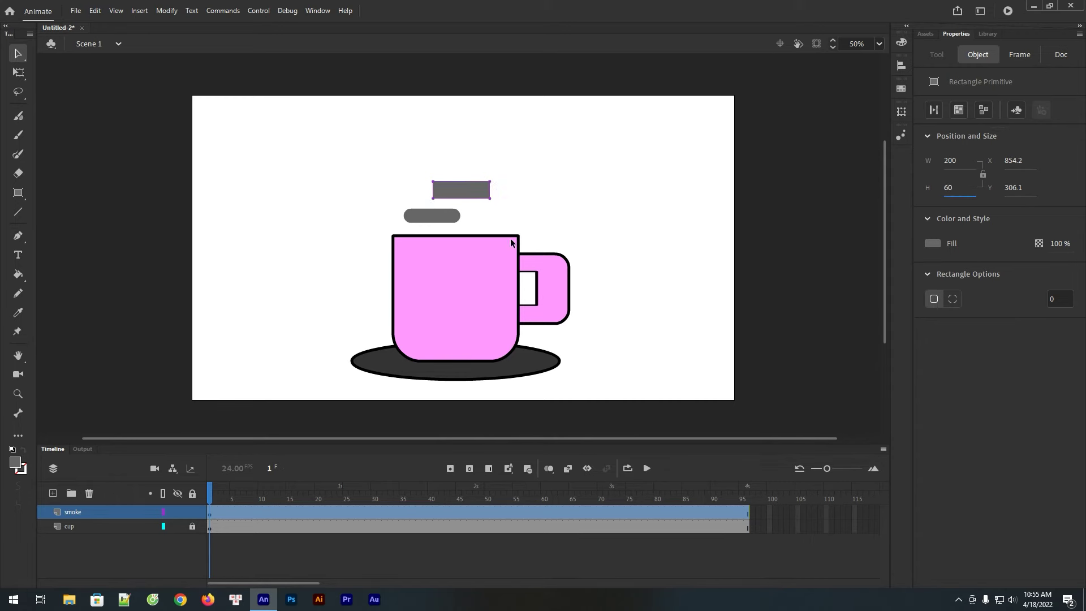
Step: Round the second smoke bar's ends fully with a corner radius of 30
left_click(504, 202)
left_click(475, 193)
left_click(490, 182)
left_click_drag(489, 183, 462, 185)
left_click(517, 189)
Step: Convert the second smoke bar into a graphic symbol named smoke2
left_click(463, 195)
key("F8")
type("sm")
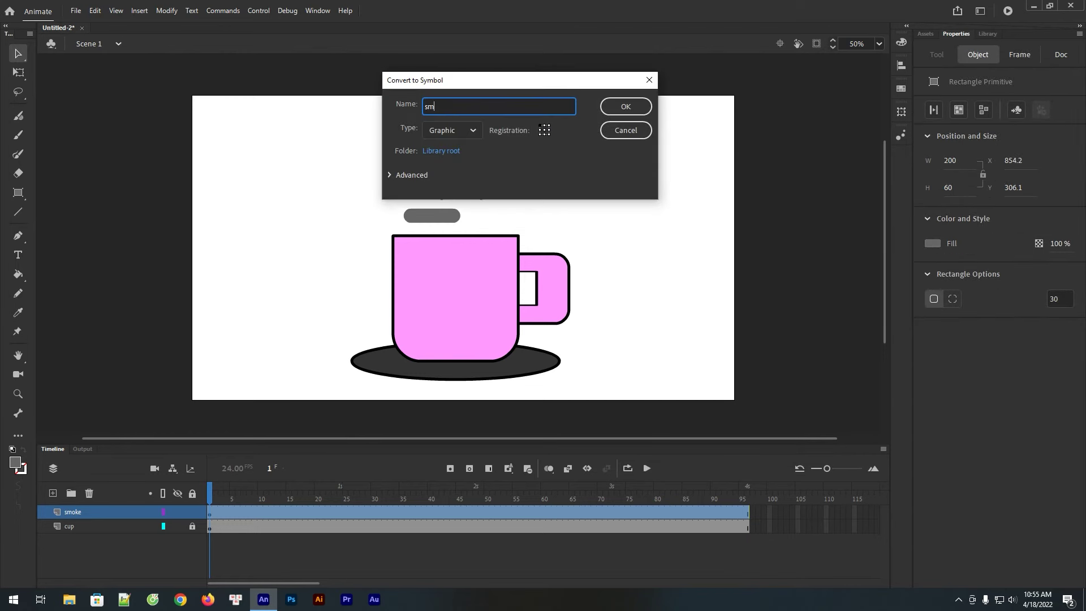
type("oke2")
left_click(625, 106)
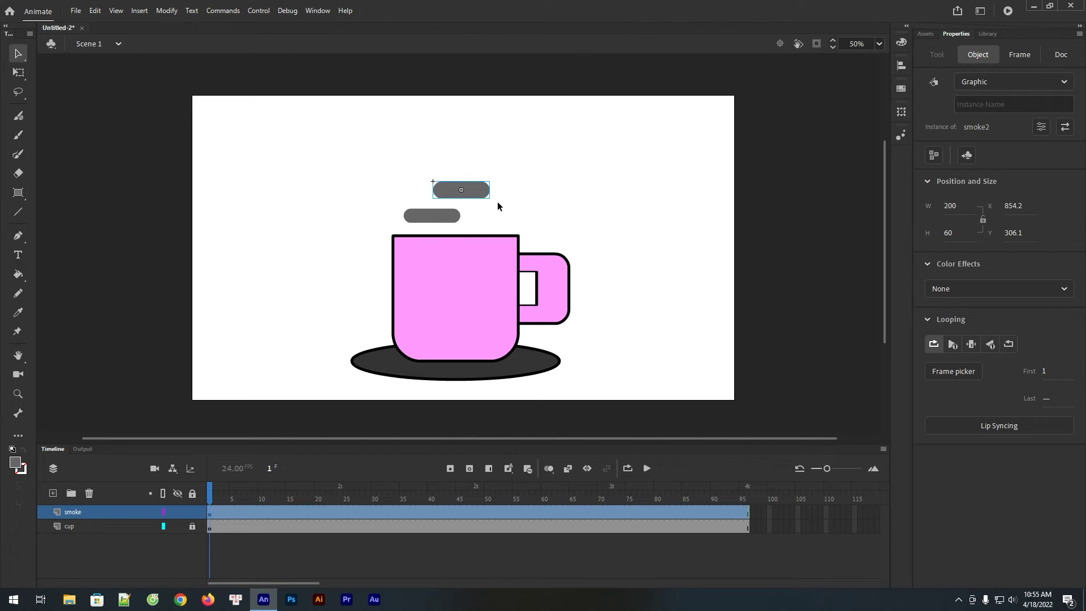
Step: Open the smoke2 symbol for editing and insert keyframes at frames 12 and 24
double_click(467, 190)
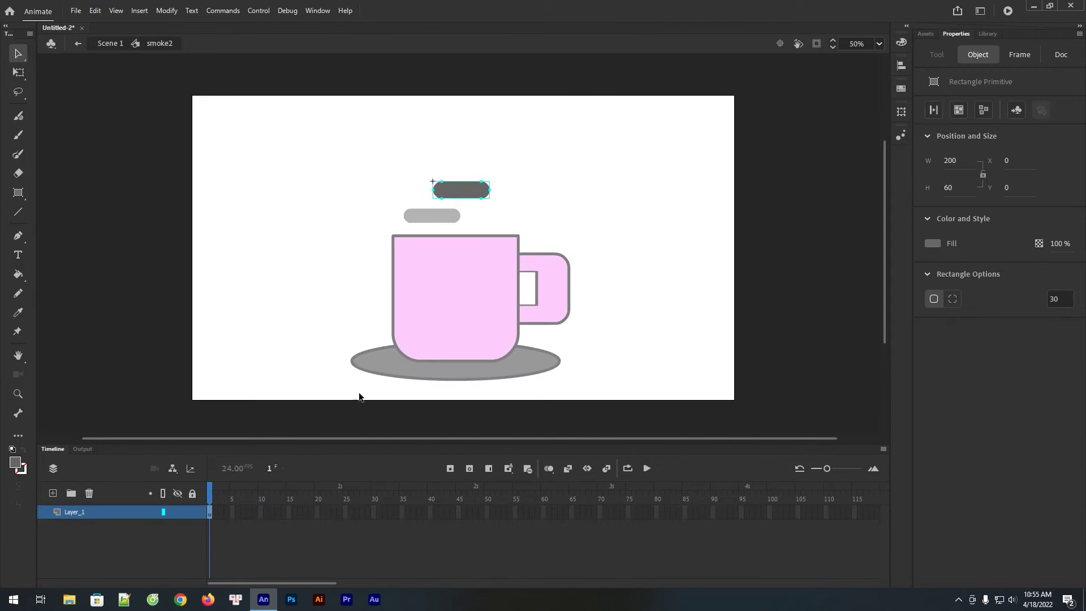
left_click(270, 512)
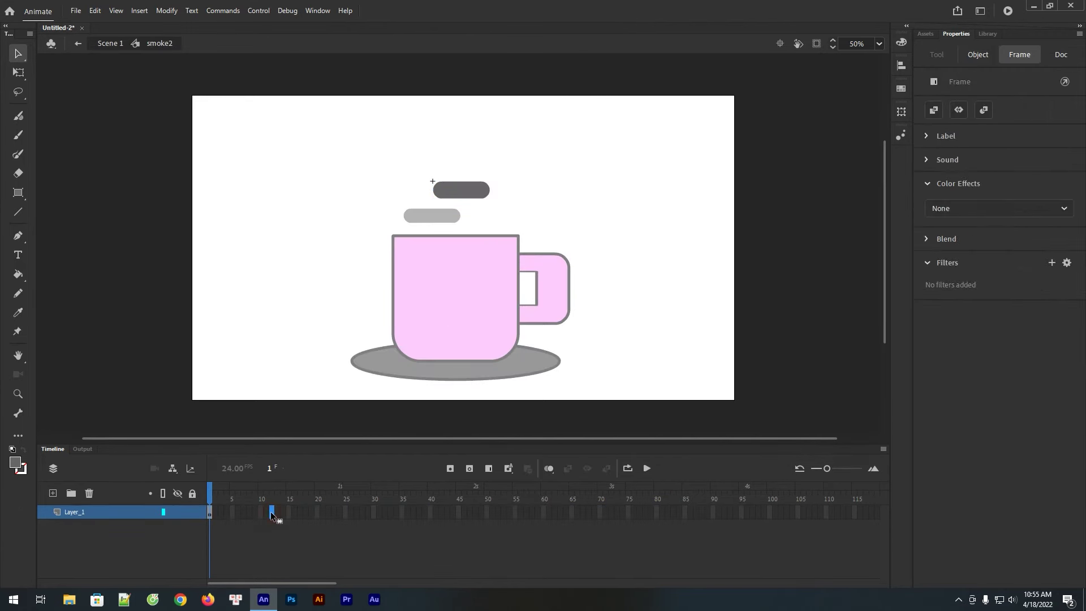
key("F5")
left_click(339, 512)
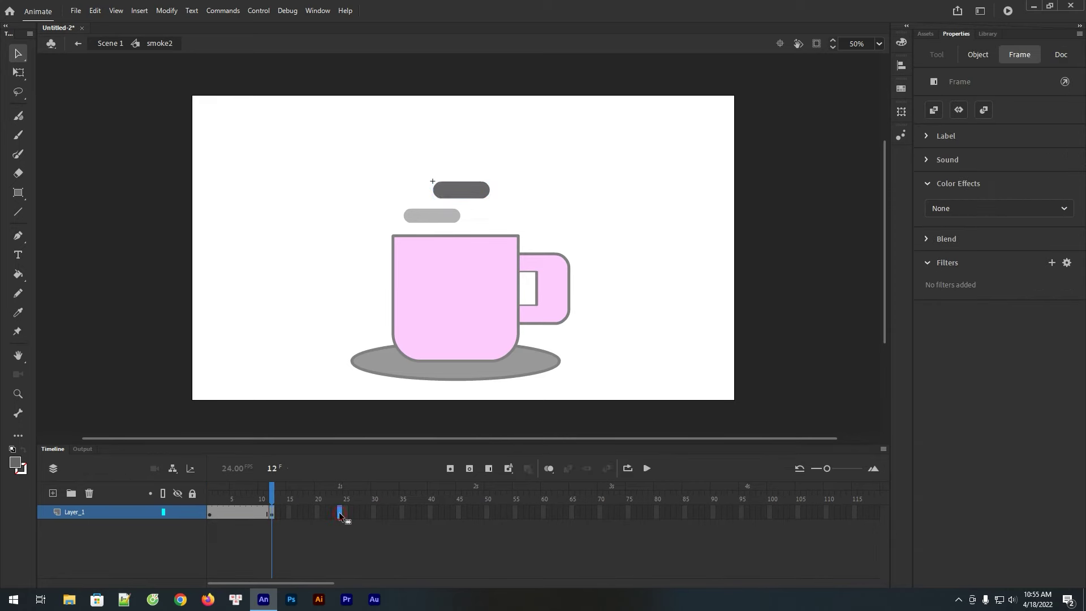
key("F6")
Step: At frame 12 of the smoke2 symbol, set the bar's width to 300
left_click(272, 511)
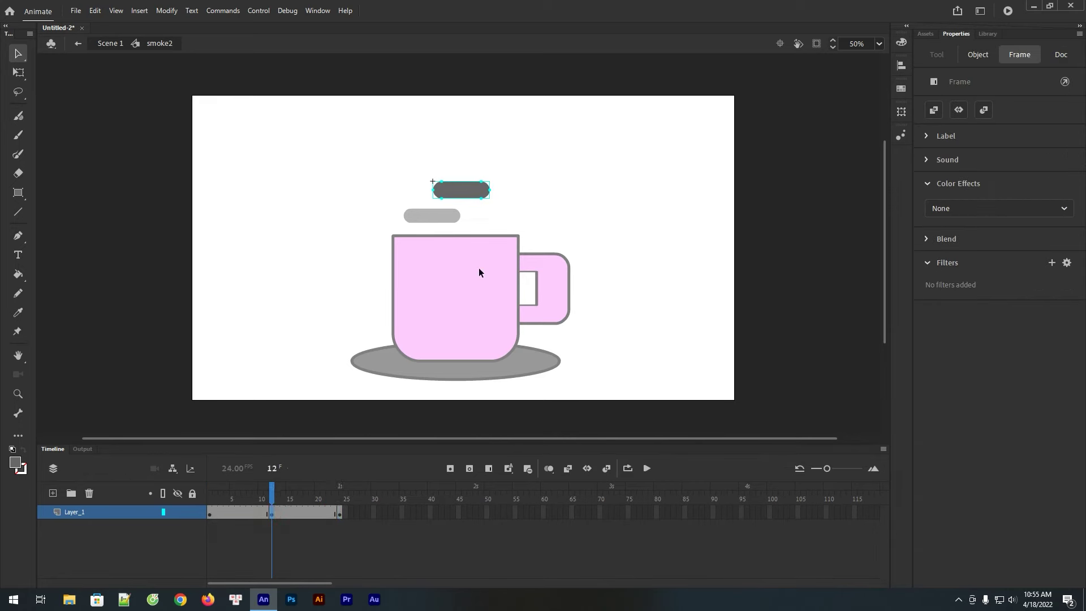
left_click(484, 194)
left_click(952, 160)
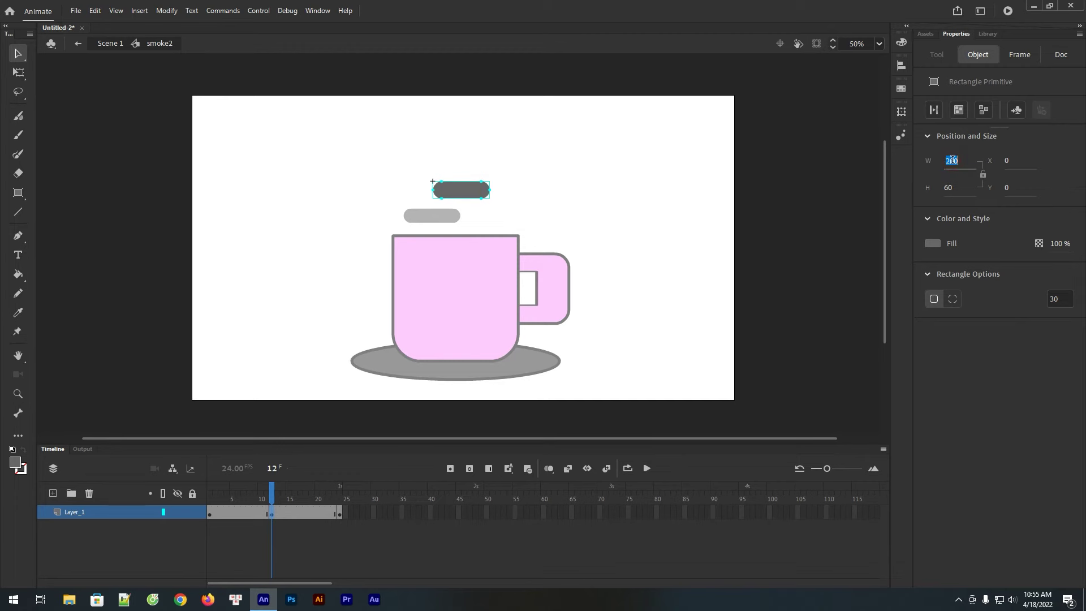
type("300")
left_click(1044, 187)
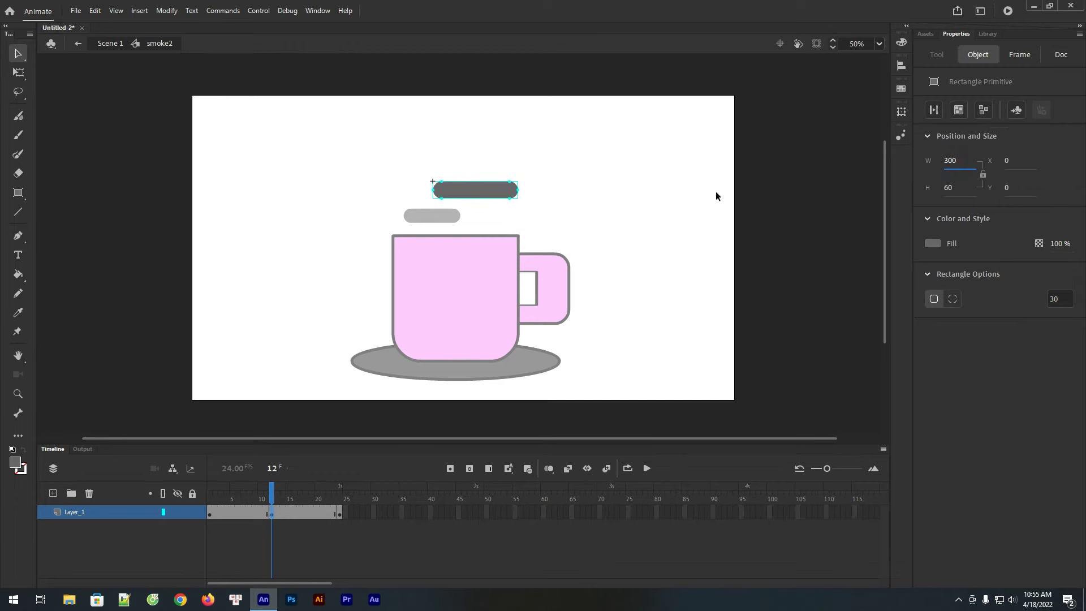
Step: Nudge the widened bar at frame 12 of smoke2 60 px to the left
left_click(269, 501)
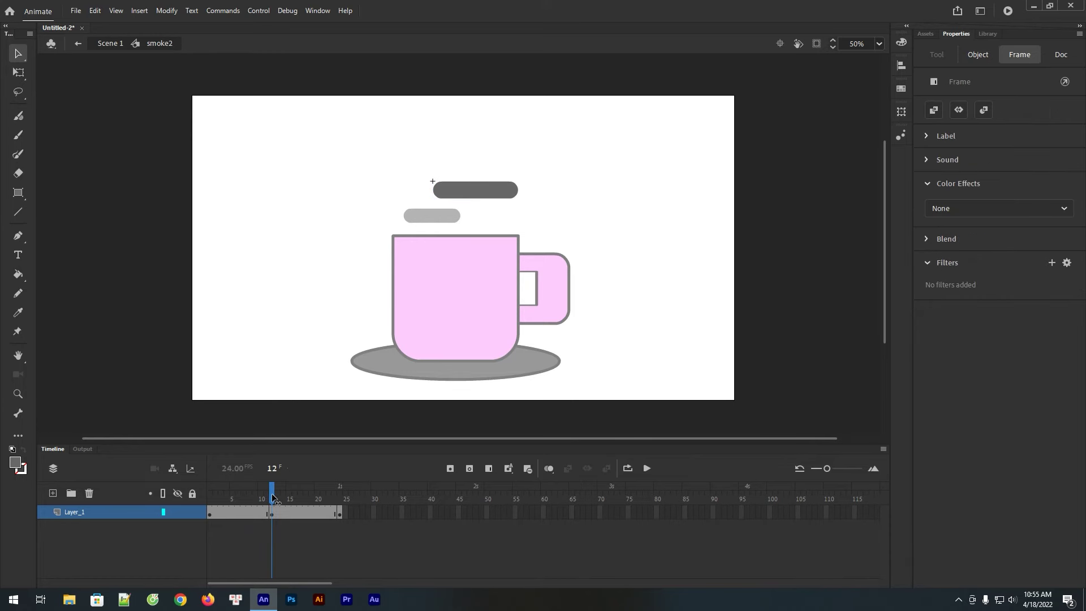
left_click(273, 494)
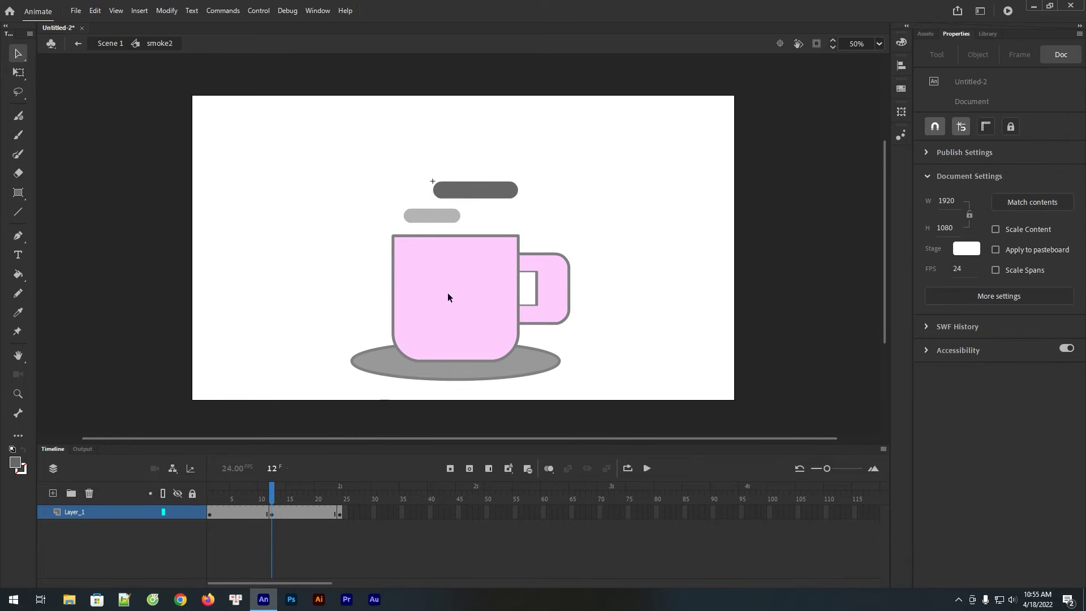
left_click(495, 195)
key("shift+Left")
key("shift+Left")
key("shift+Left")
key("shift+Left")
key("shift+Left")
key("shift+Left")
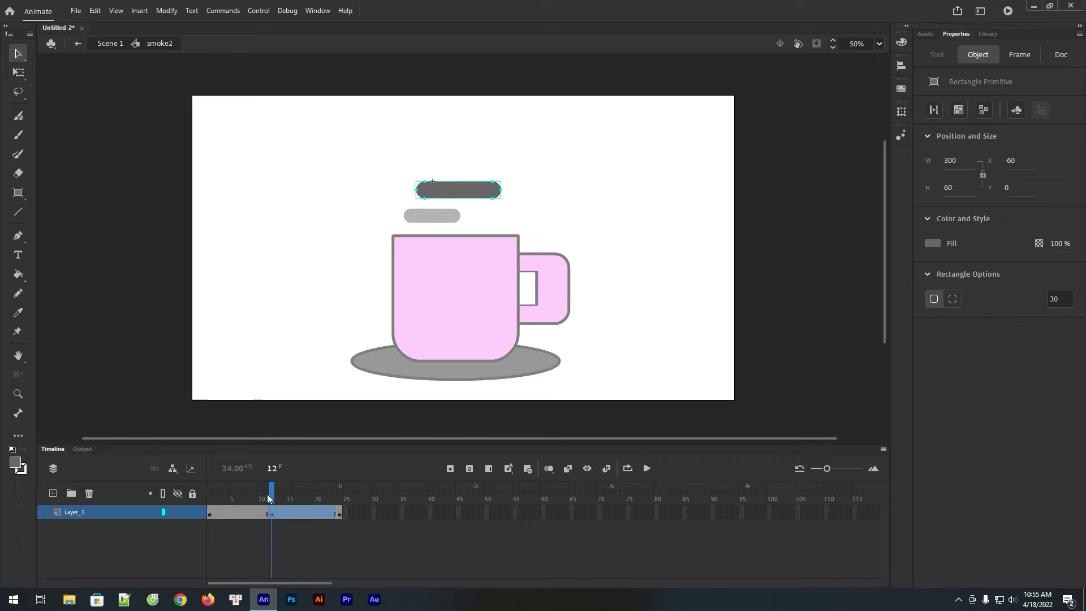
Step: Create shape tweens across both keyframe spans between frames 1 and 24 of the smoke2 symbol
left_click_drag(270, 494, 283, 494)
key("Return")
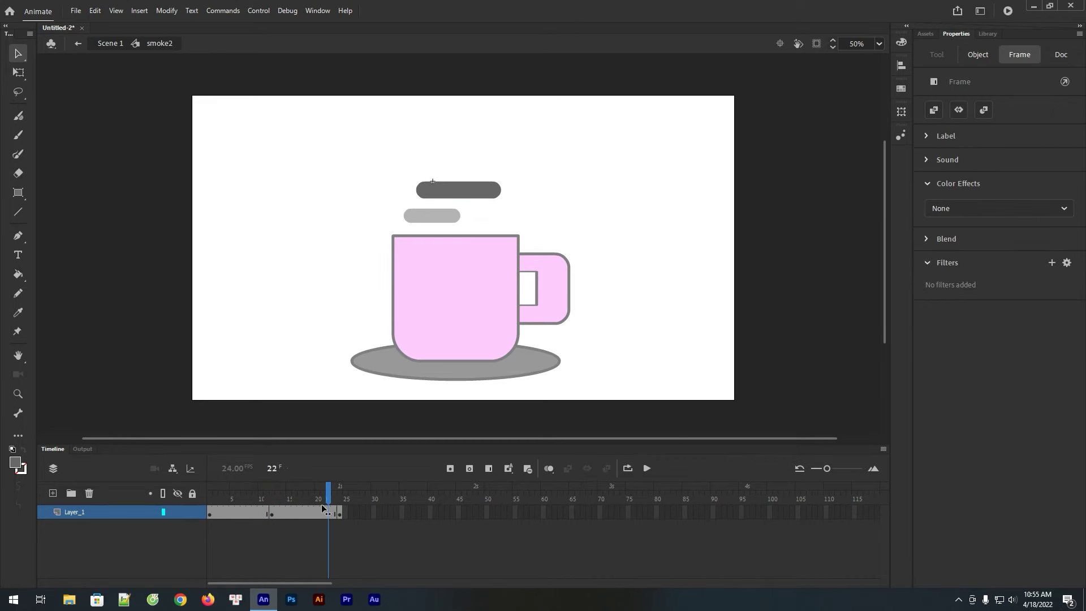
left_click(289, 514)
left_click_drag(289, 513, 252, 514)
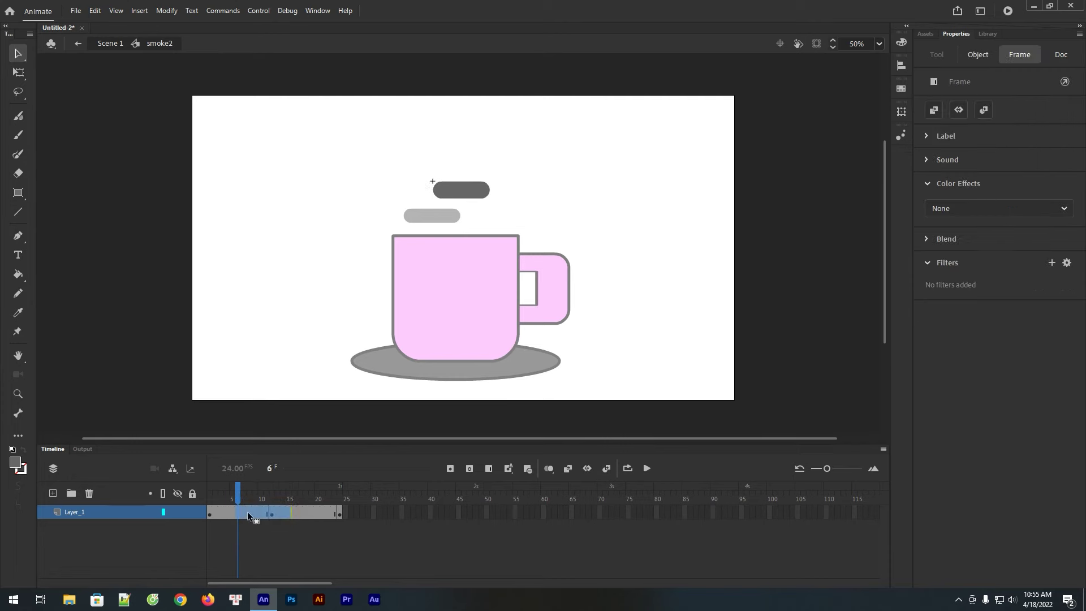
right_click(253, 513)
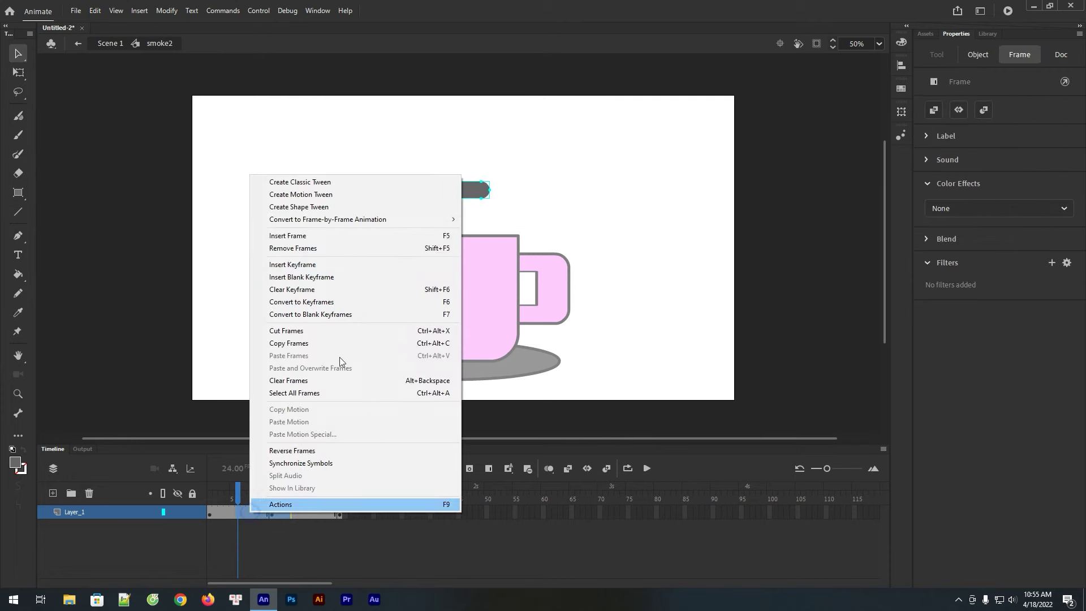
left_click(320, 206)
left_click(536, 207)
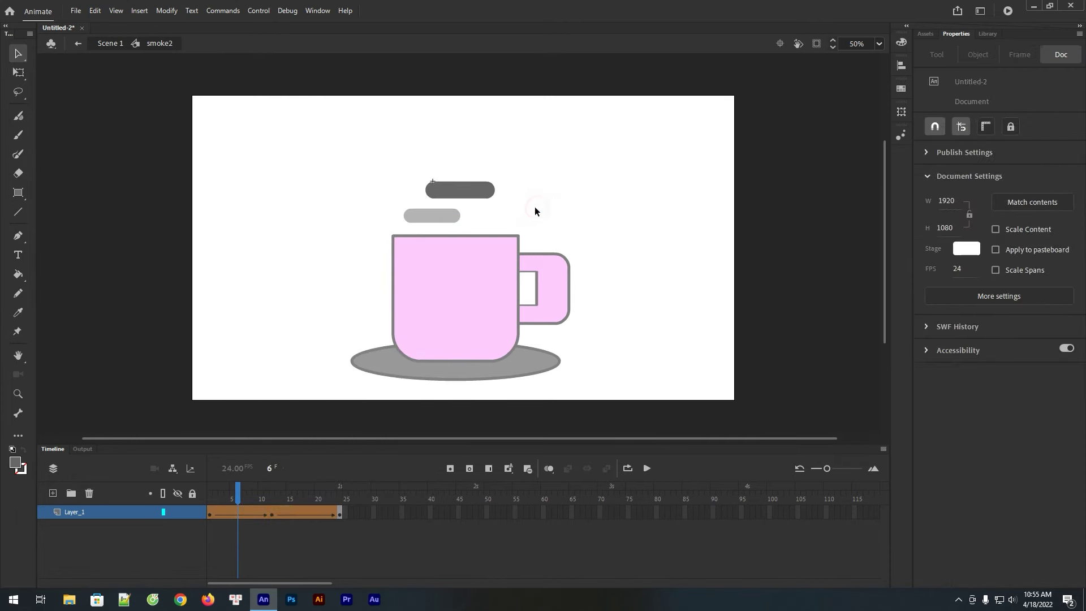
Step: Return to Scene 1 and scrub through the timeline to preview both smoke bars
left_click(107, 44)
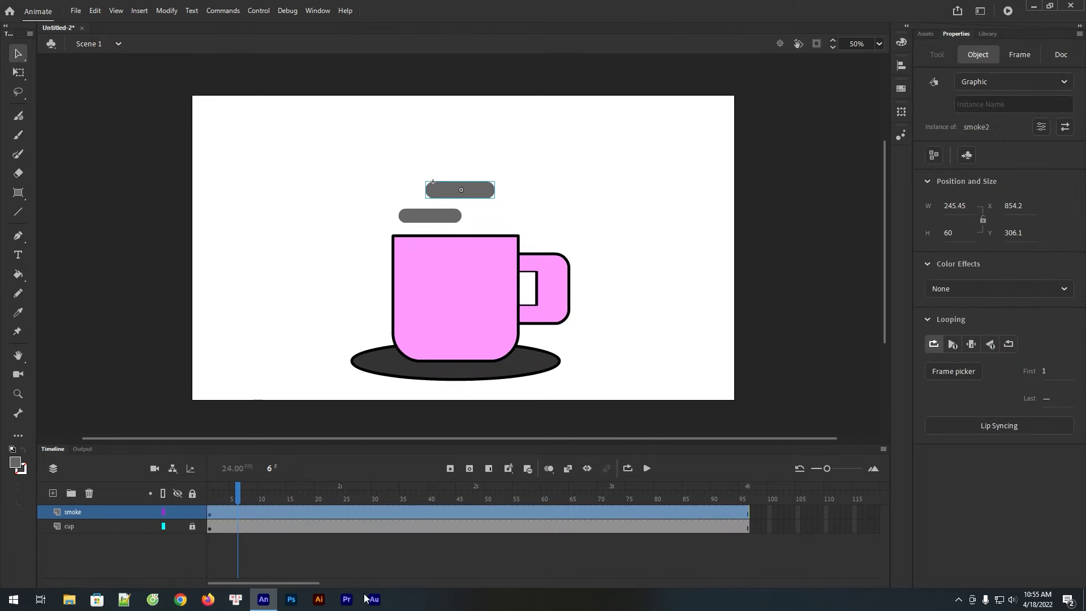
left_click(243, 496)
left_click_drag(277, 495, 302, 491)
left_click(360, 441)
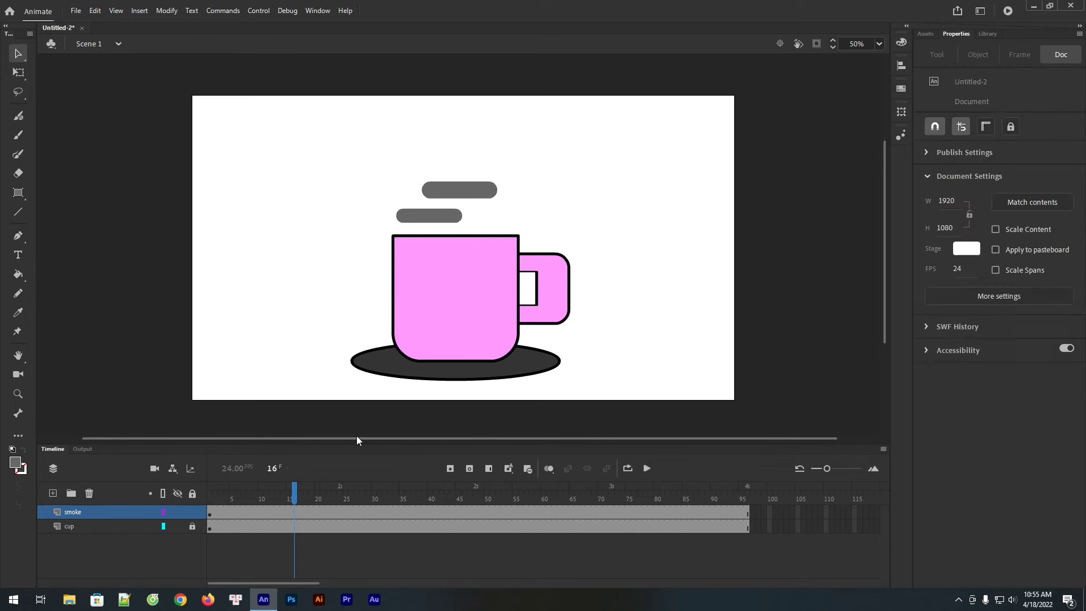
Step: At frame 1 of the smoke layer, draw a third smoke bar about 236 by 72 px above the second and square its corners
left_click(209, 512)
left_click(576, 208)
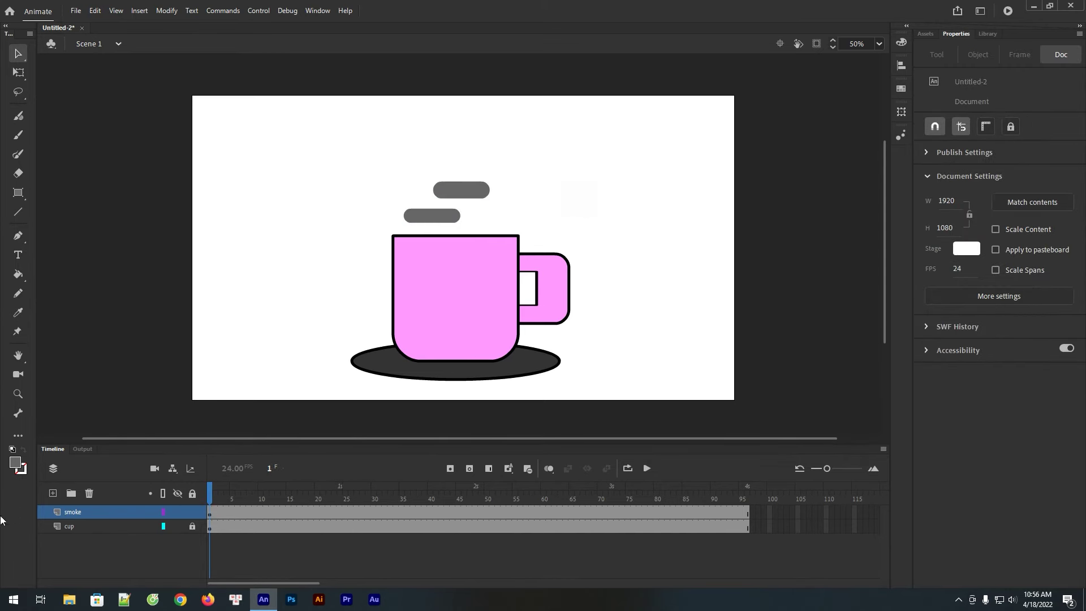
left_click(18, 193)
left_click_drag(462, 152, 526, 173)
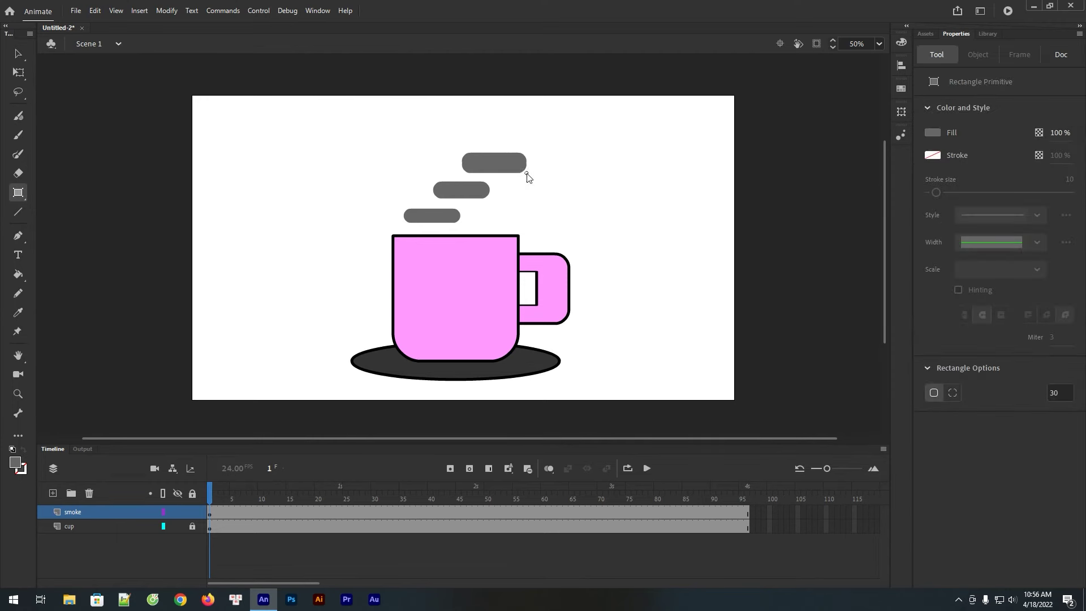
key("v")
left_click_drag(470, 156, 436, 150)
mouse_move(505, 165)
left_mouse_down()
mouse_move(493, 168)
mouse_move(502, 169)
left_mouse_up()
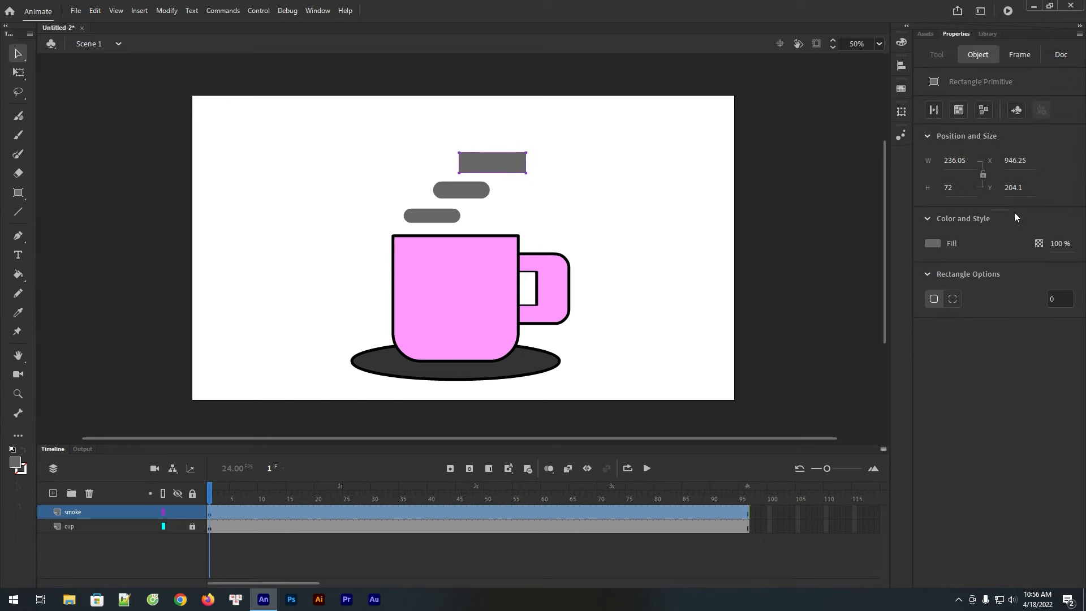
Step: Resize the third smoke bar to 250 by 70 px and round its ends with a corner radius of 35
left_click(958, 162)
type("250")
left_click(1044, 182)
left_click(954, 188)
type("7")
left_click(1046, 195)
left_click_drag(529, 153, 480, 156)
left_click(606, 188)
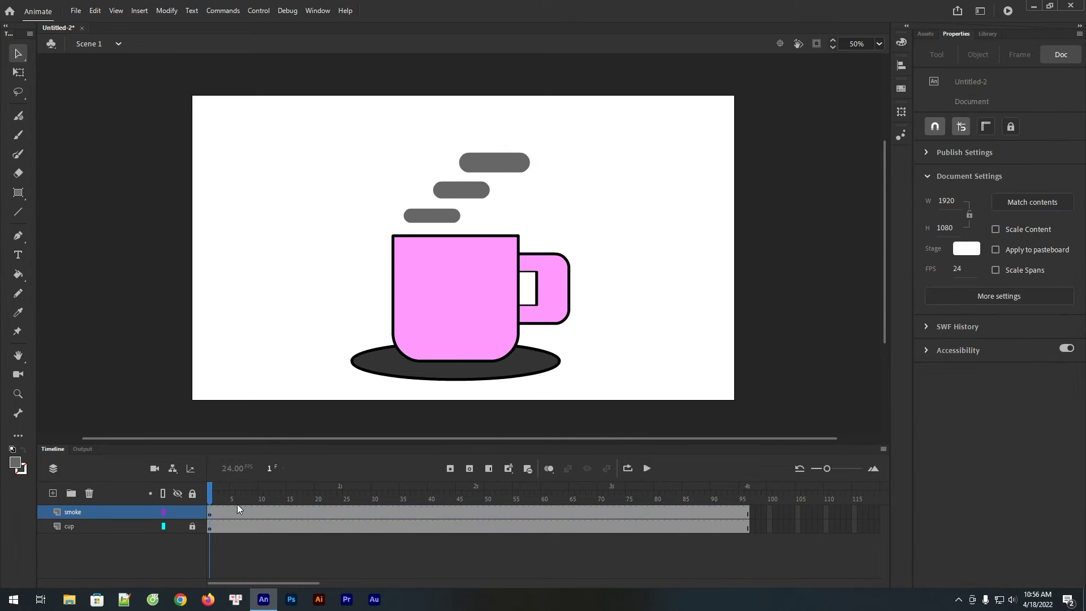
Step: Convert the third smoke bar into a graphic symbol named smoke3
left_click(516, 164)
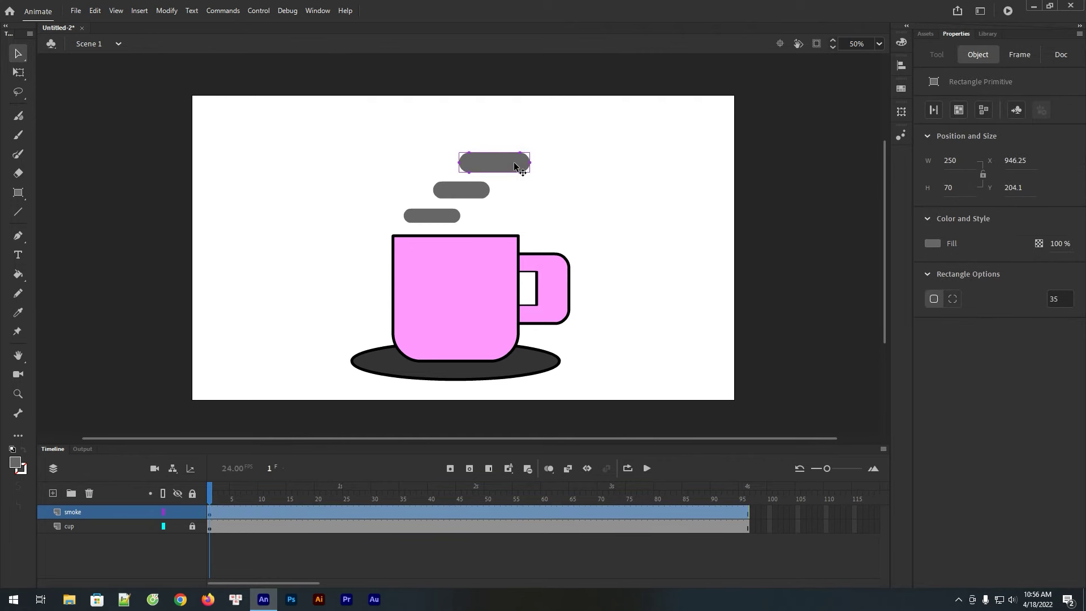
key("F8")
type("smoke3")
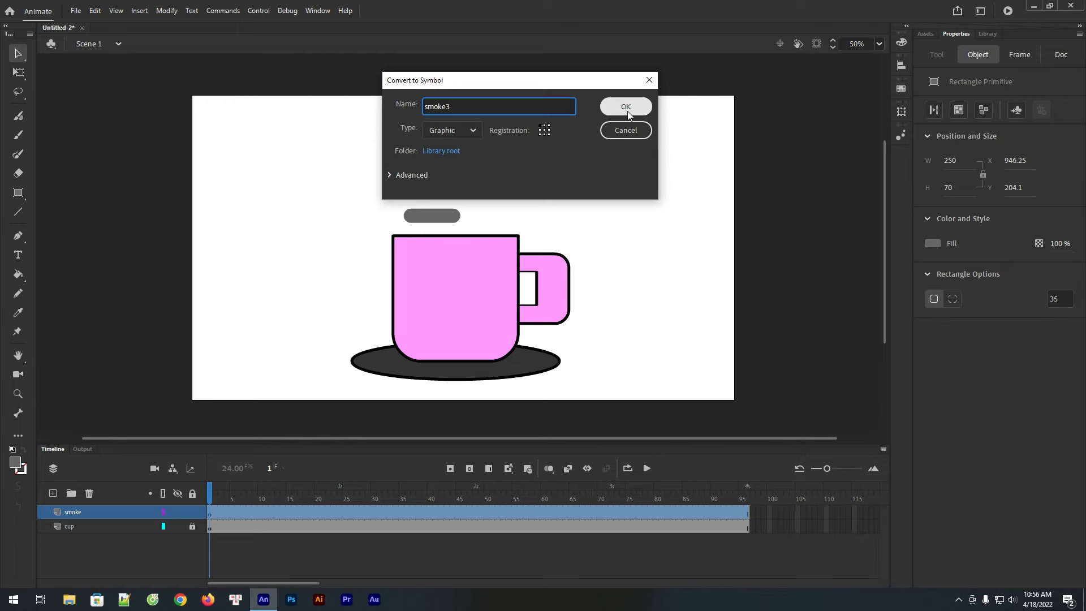
left_click(628, 115)
left_click(551, 187)
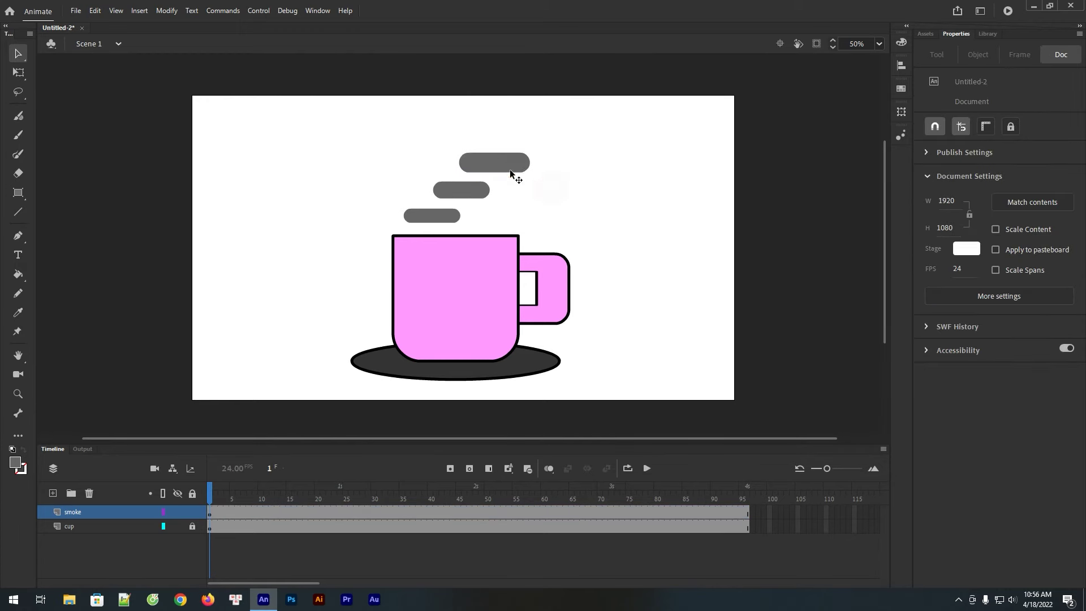
Step: Open the smoke3 symbol for editing and insert keyframes at frames 12 and 24
left_click(508, 168)
double_click(508, 168)
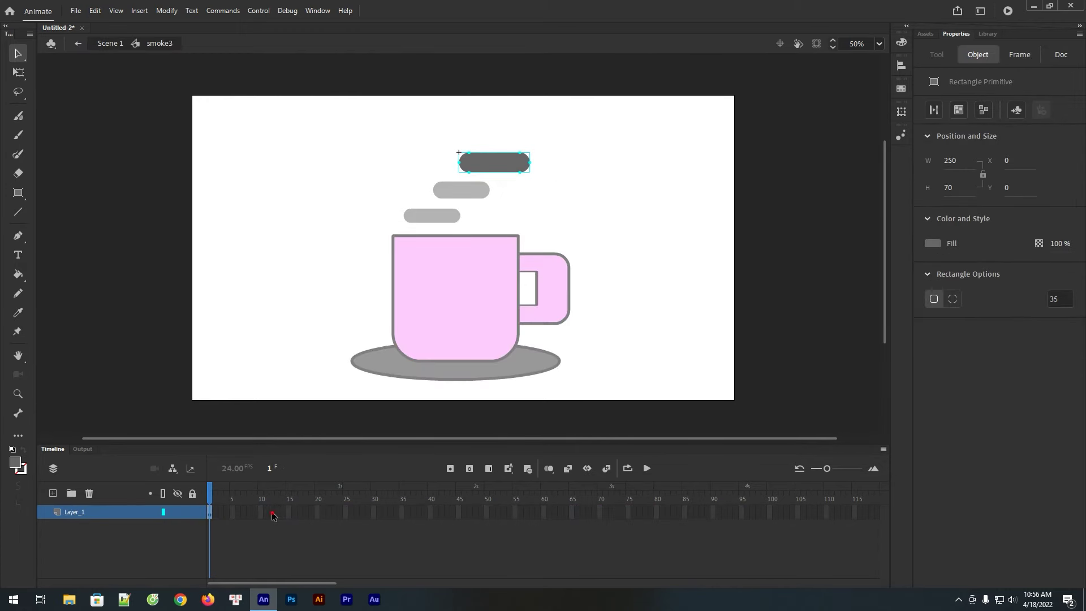
left_click(271, 512)
key("F6")
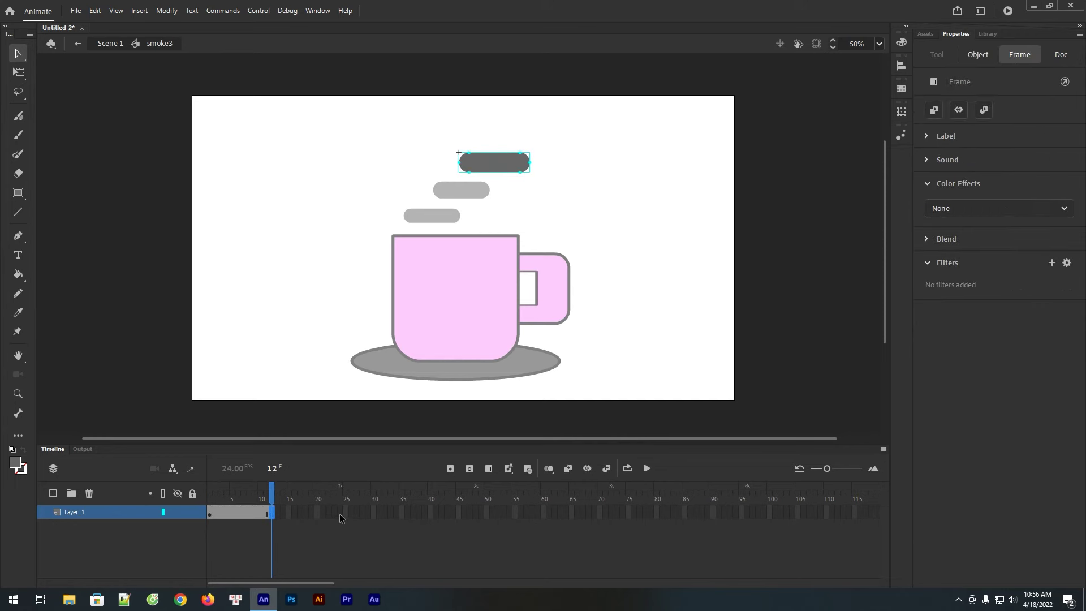
left_click(340, 514)
key("F6")
left_click(553, 221)
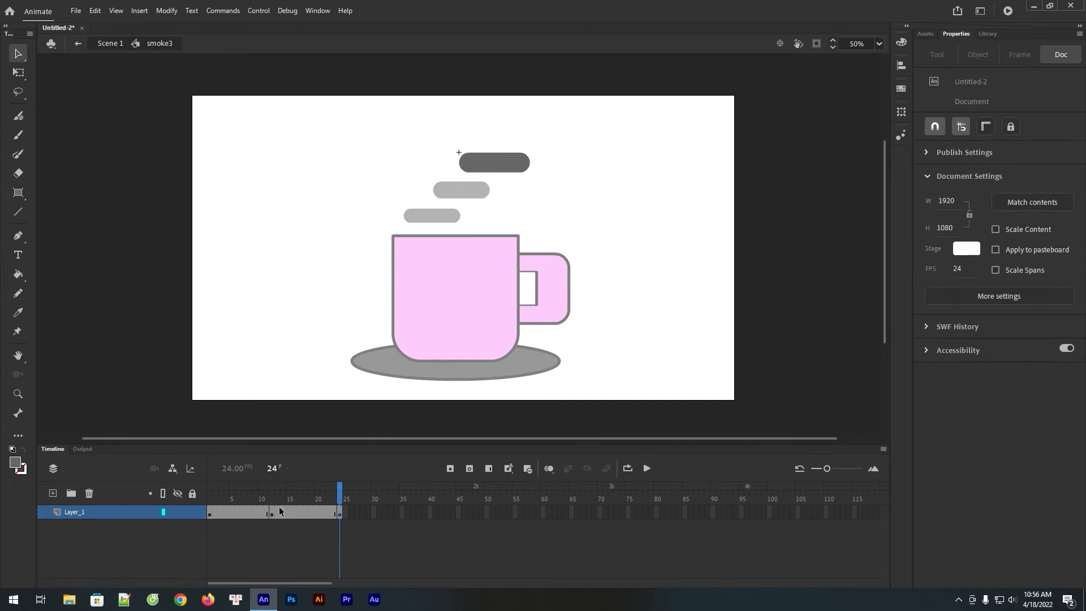
Step: At frame 12 of smoke3, set the bar's width to 350 px and nudge it left to X -60
left_click(272, 514)
left_click(507, 167)
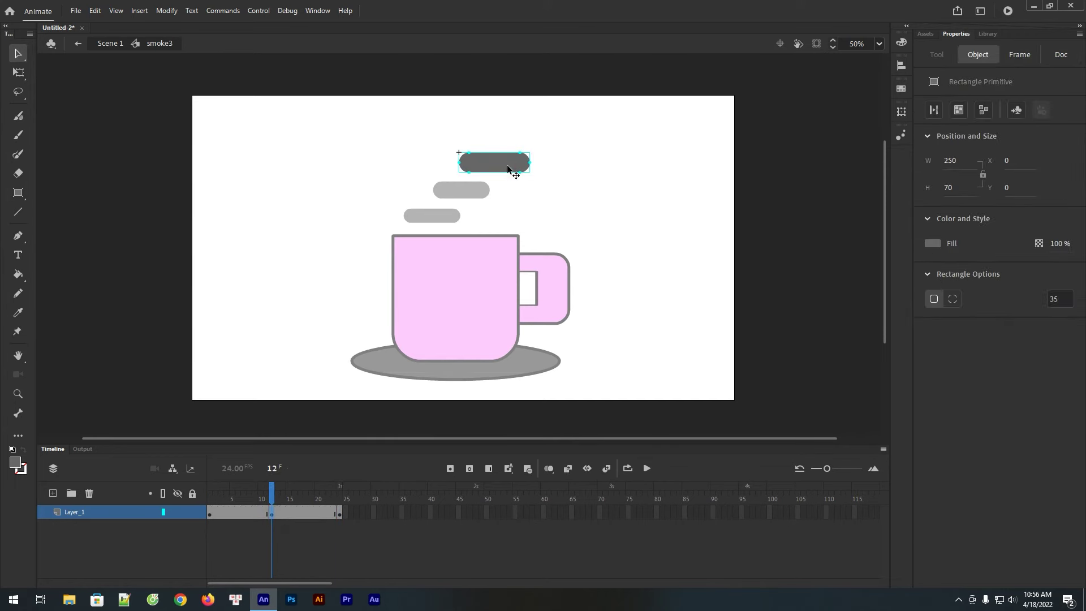
left_click(952, 160)
type("3")
key("Return")
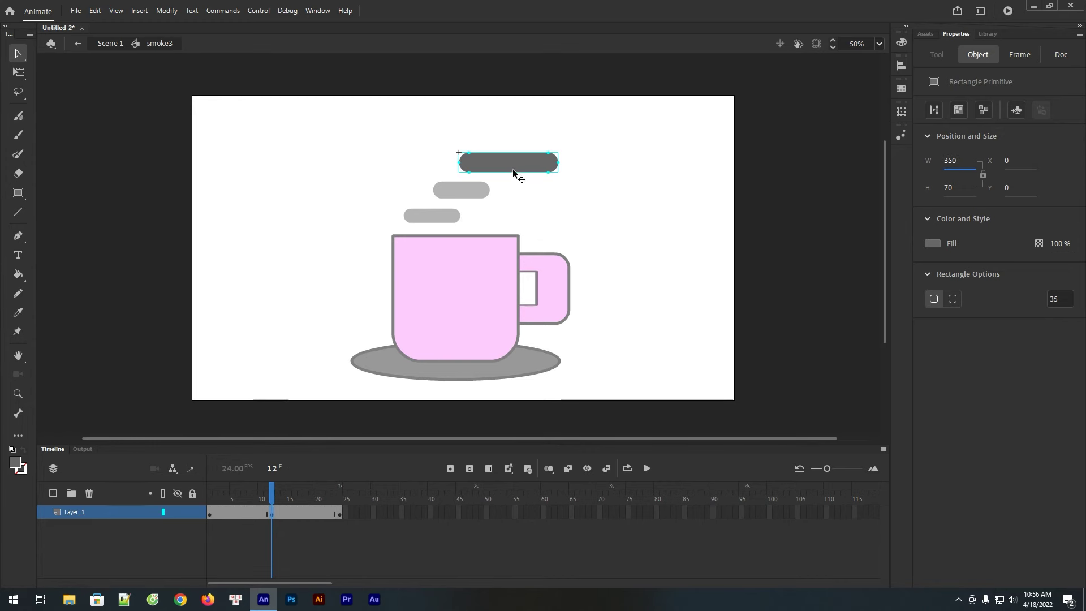
key("shift+Left")
key("shift+Left")
key("shift+Left")
key("shift+Left")
key("shift+Left")
key("shift+Left")
key("shift+Left")
key("shift+Left")
key("shift+Left")
key("shift+Left")
key("shift+Left")
key("shift+Left")
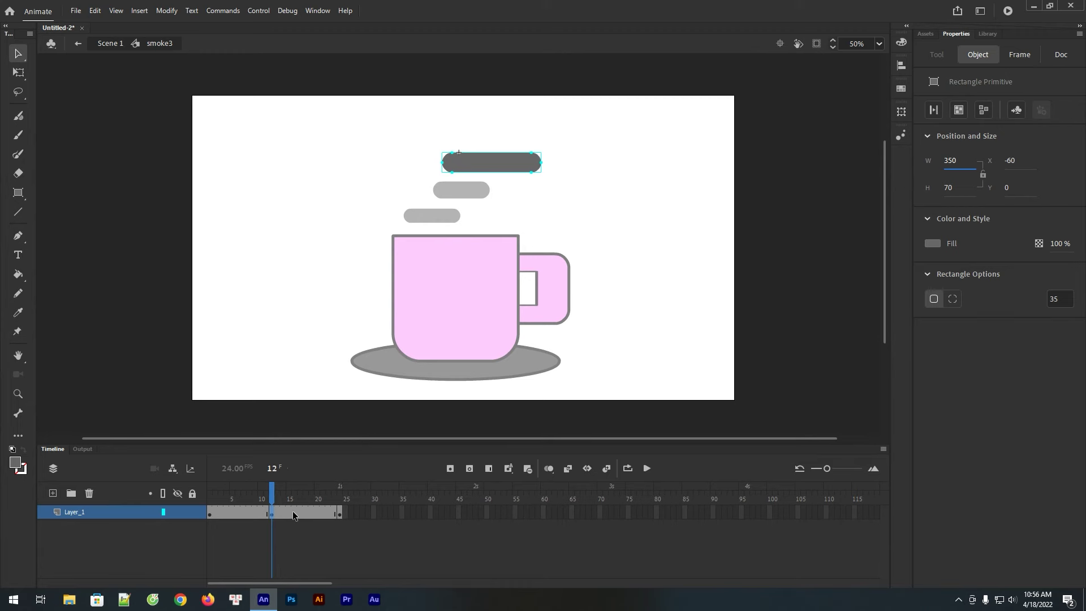
Step: Create shape tweens across both keyframe spans of smoke3, then return to Scene 1 at frame 1
left_click_drag(293, 514, 226, 511)
right_click(245, 512)
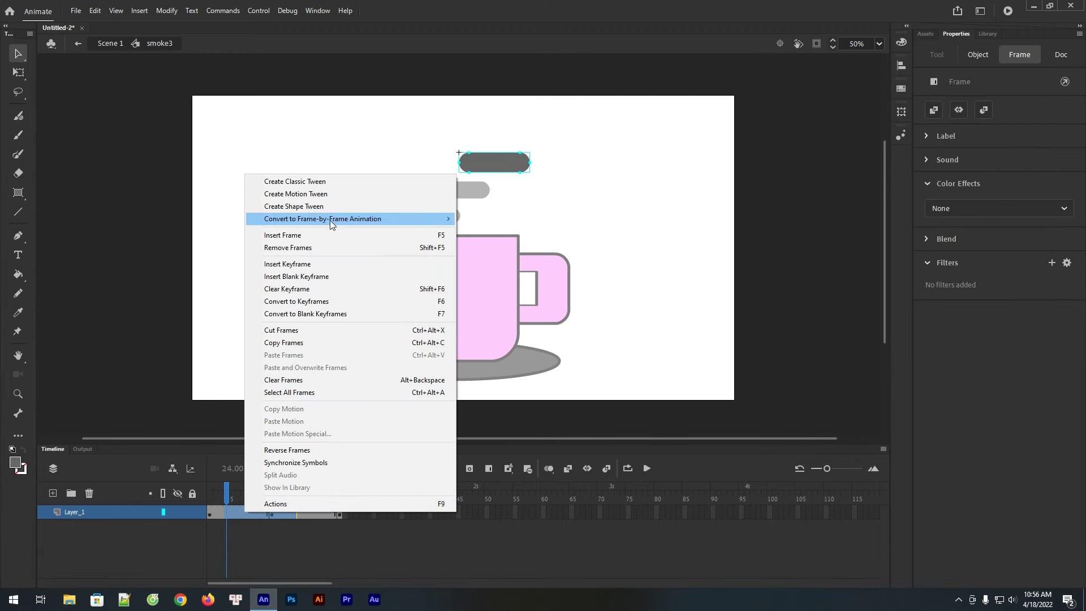
left_click(306, 206)
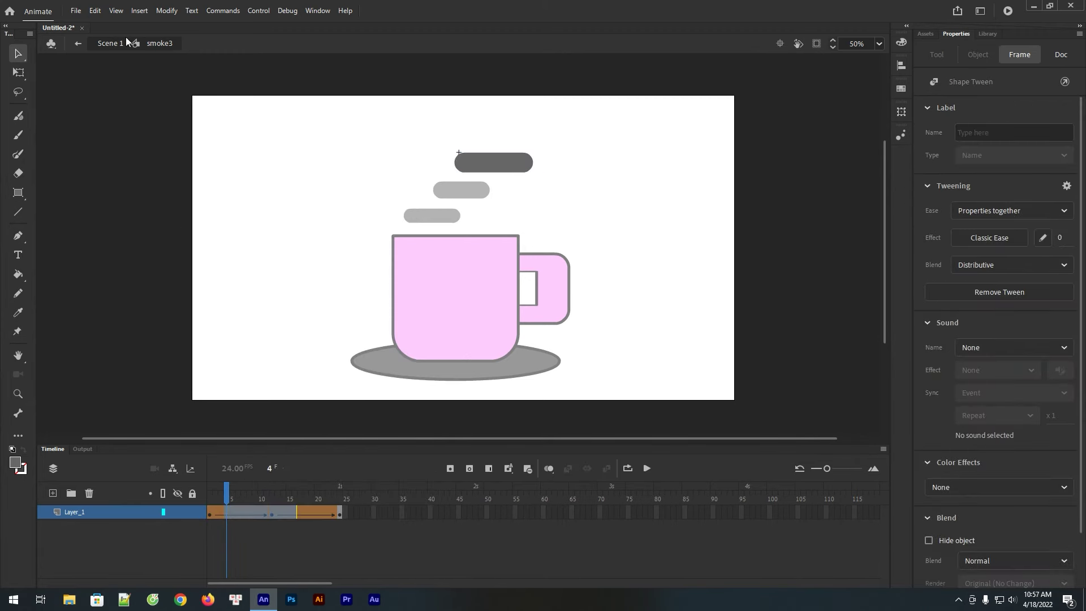
left_click(111, 44)
mouse_move(226, 492)
left_mouse_down()
mouse_move(211, 493)
mouse_move(492, 508)
mouse_move(739, 501)
mouse_move(210, 493)
left_mouse_up()
left_click(562, 249)
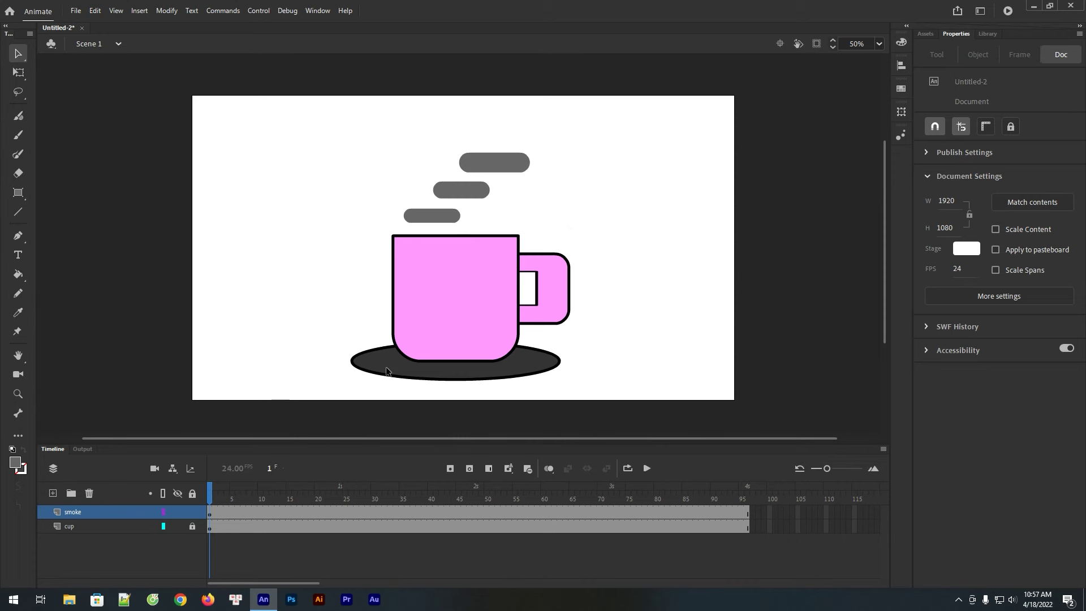
Step: Apply an Alpha color effect of 80% to the second smoke bar
left_click(470, 196)
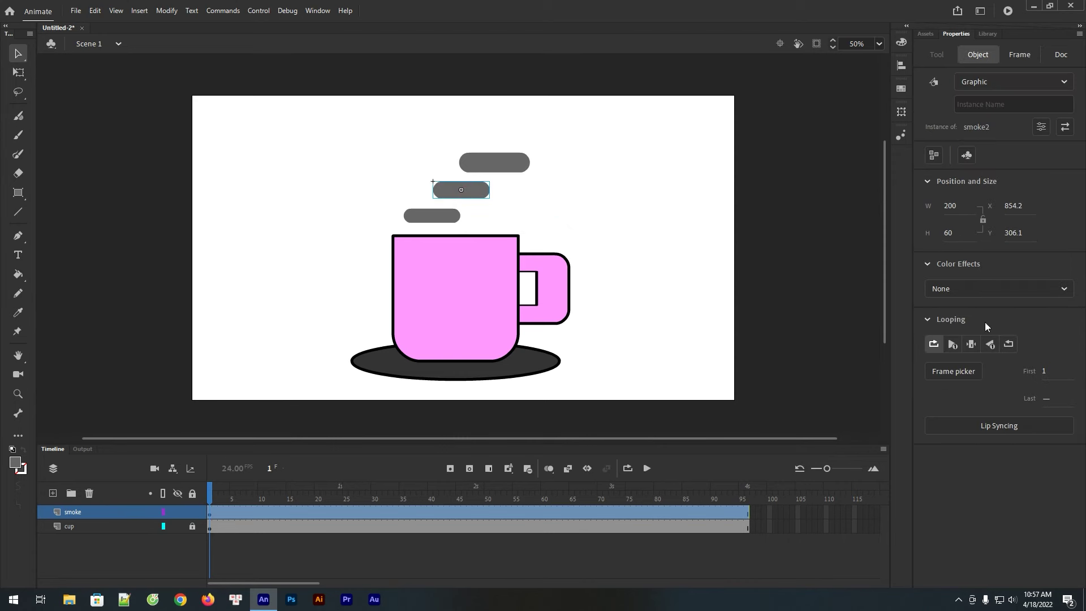
left_click(1020, 290)
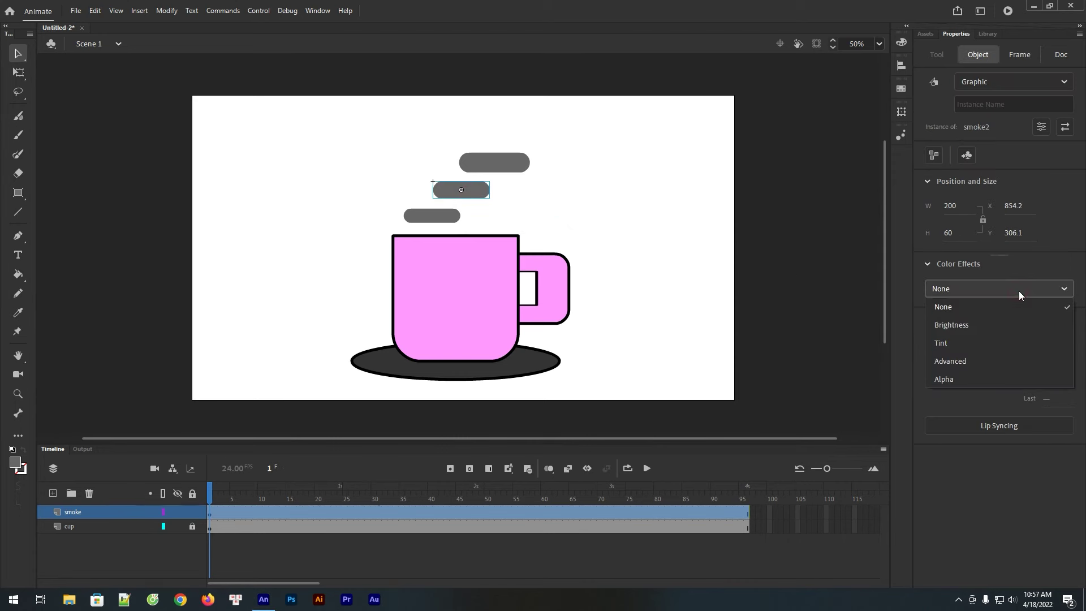
left_click(975, 379)
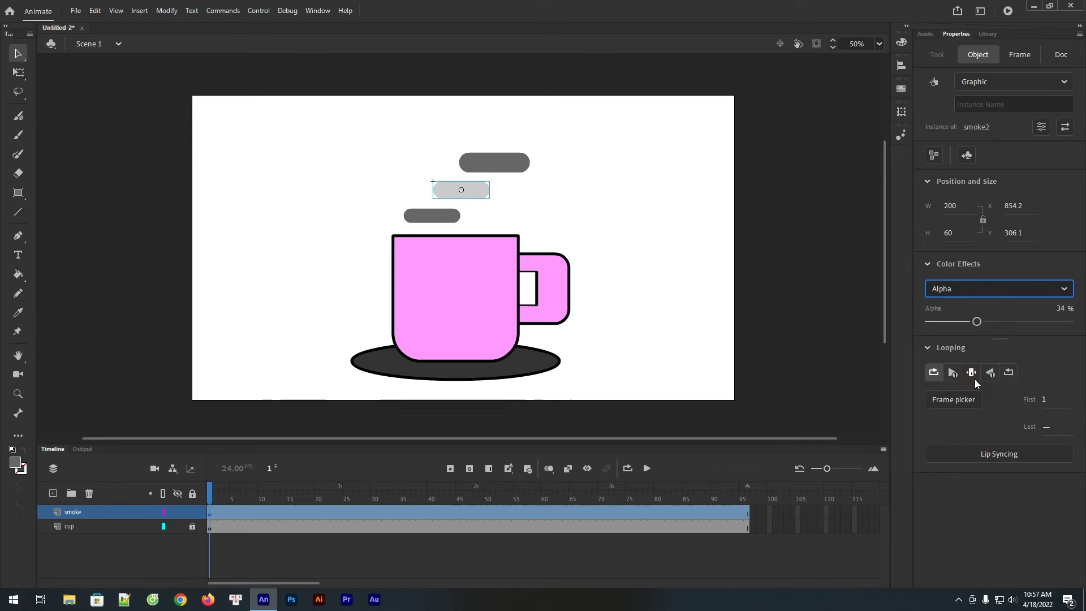
left_click(1065, 309)
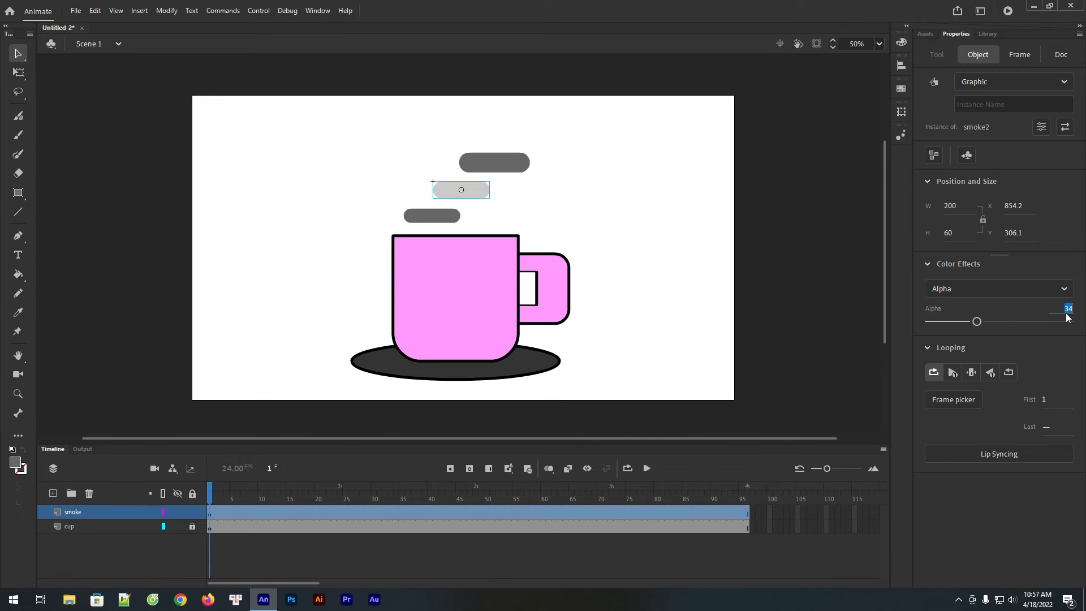
type("80")
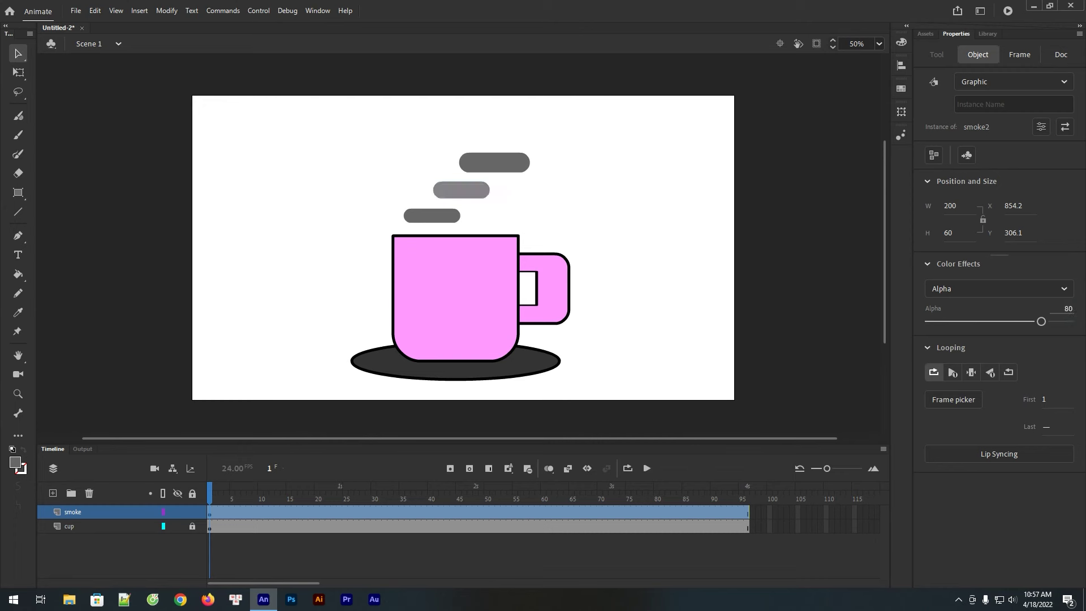
Step: Apply an Alpha color effect of 50% to the third smoke bar and preview the smoke on the timeline
left_click(494, 167)
left_click(1061, 288)
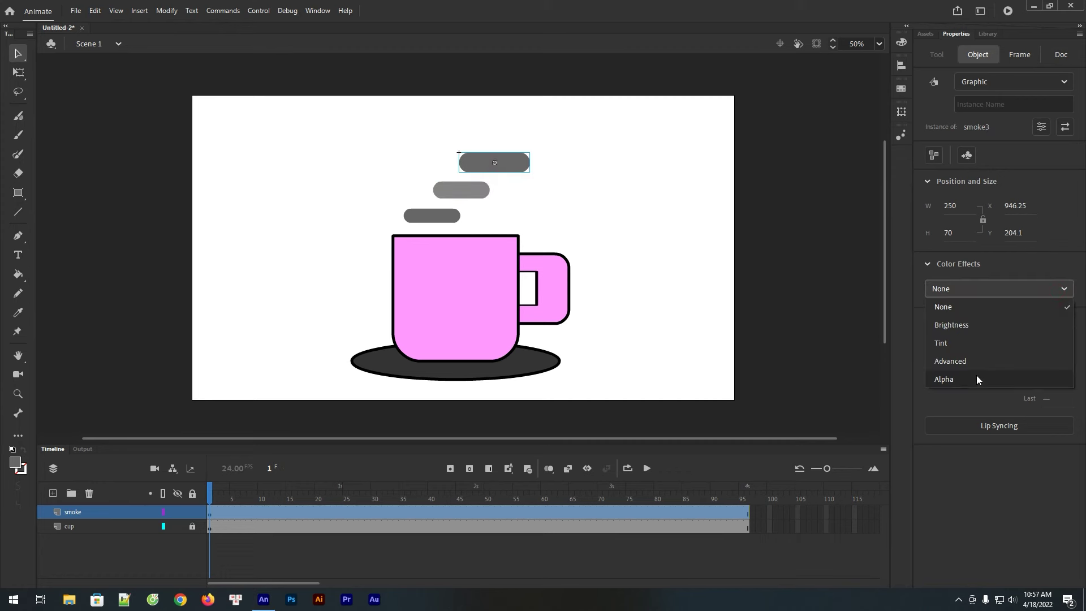
left_click(973, 380)
left_click(1066, 307)
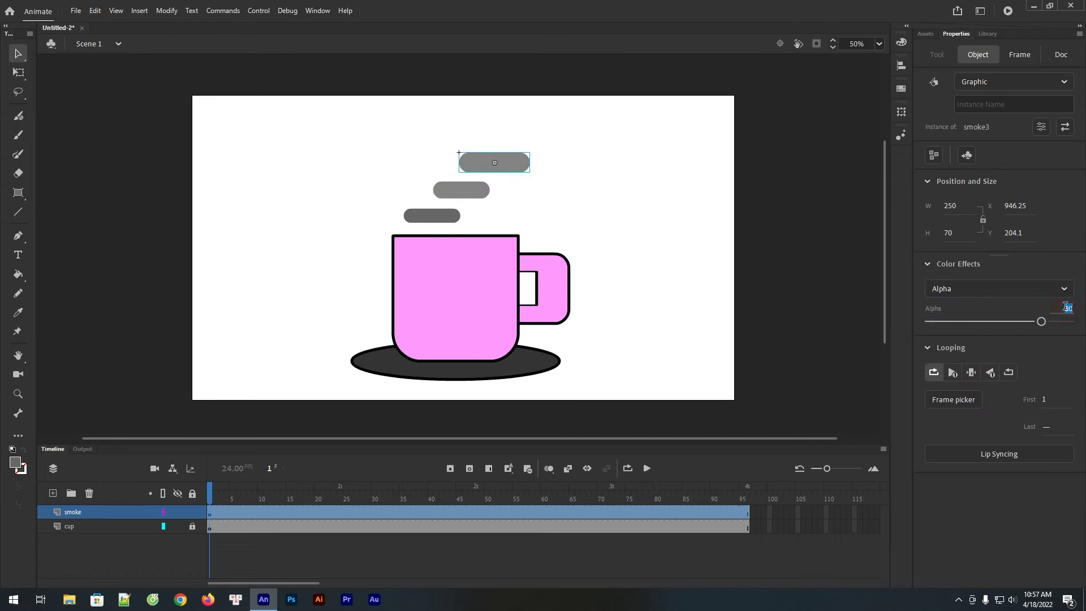
type("50")
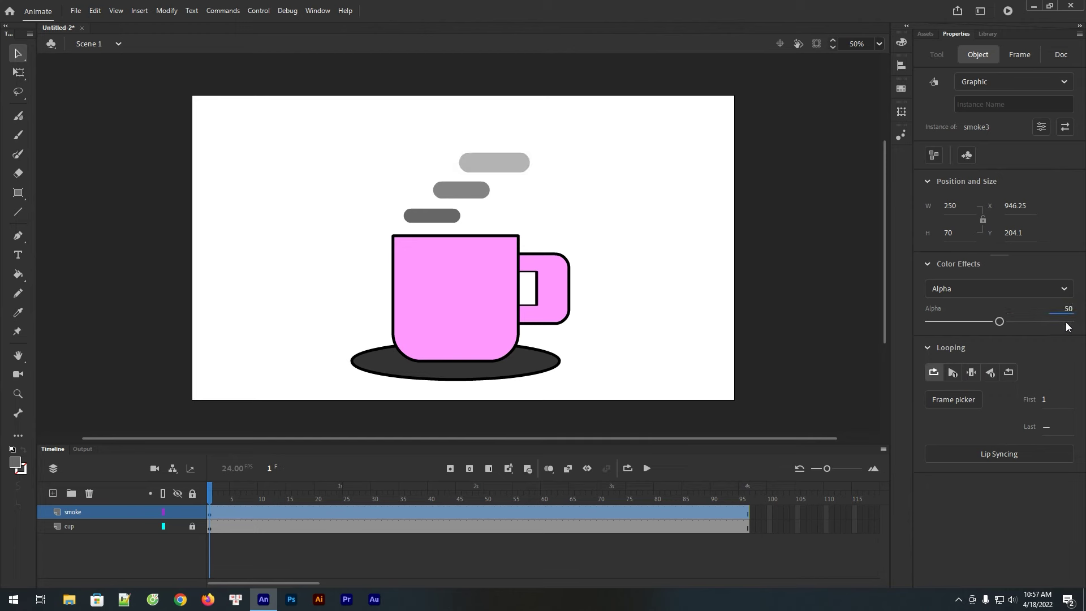
left_click(1053, 358)
mouse_move(212, 495)
left_mouse_down()
mouse_move(554, 490)
mouse_move(273, 492)
mouse_move(213, 514)
left_mouse_up()
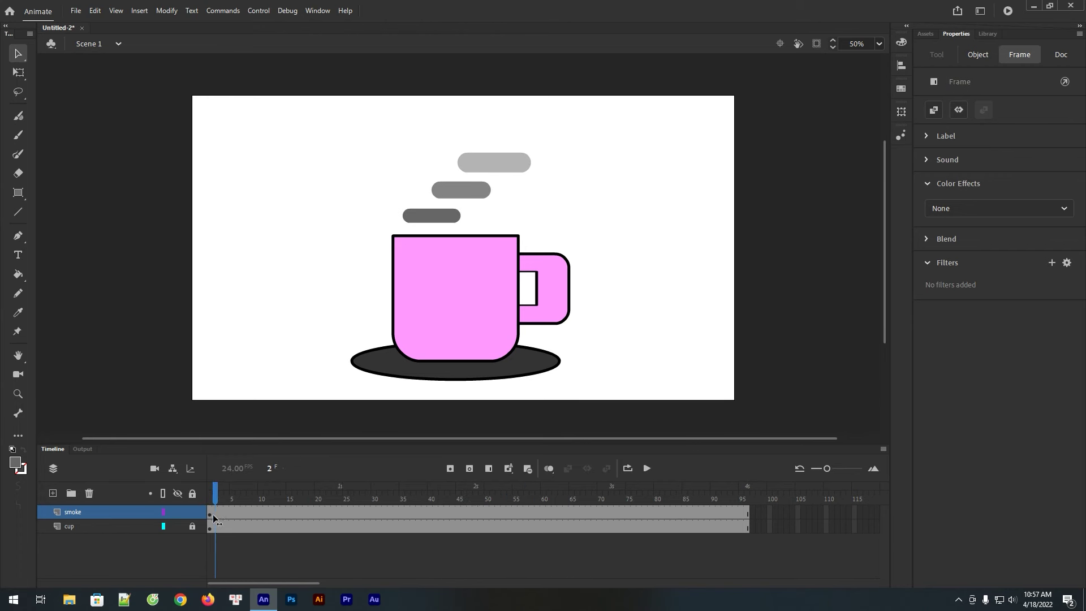
left_click(498, 263)
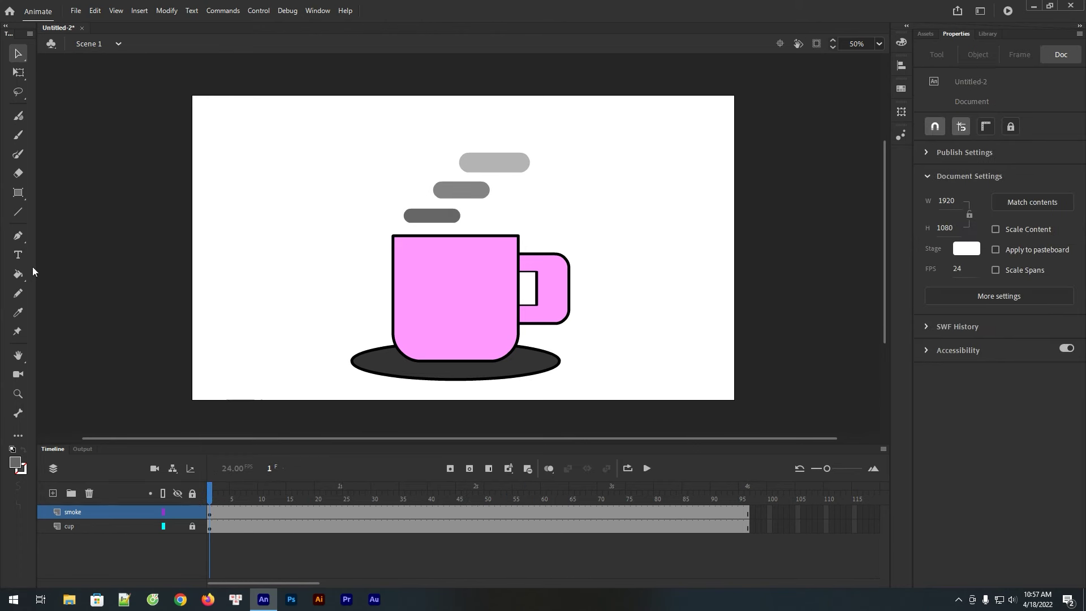
Step: With the Oval tool, draw a circle about 45 px wide beside the lowest smoke bar and align it level with that bar
left_click(22, 196)
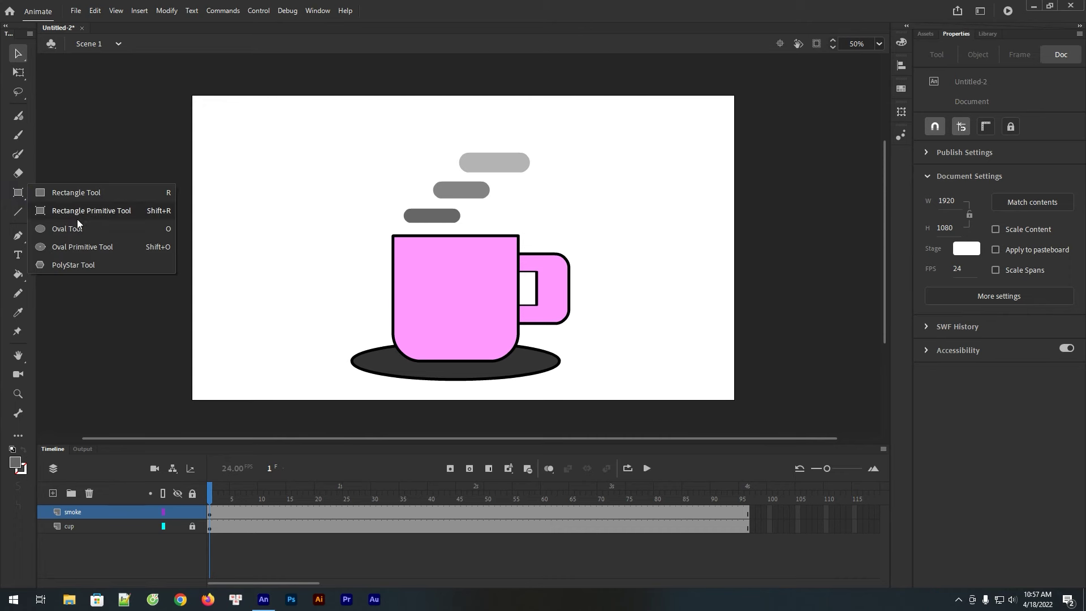
left_click(63, 227)
left_click_drag(487, 213, 500, 224)
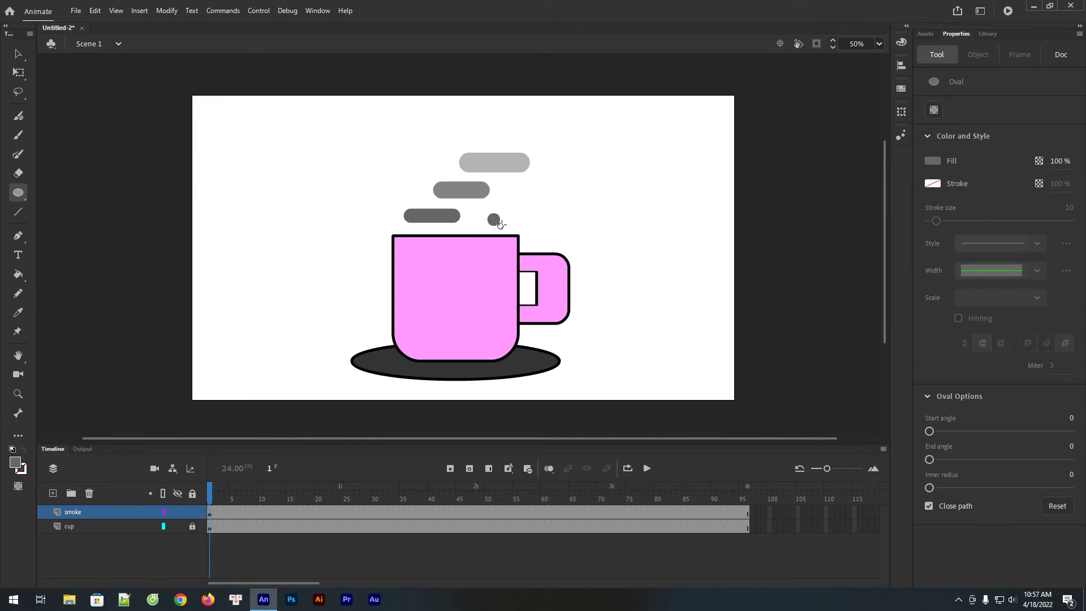
key("v")
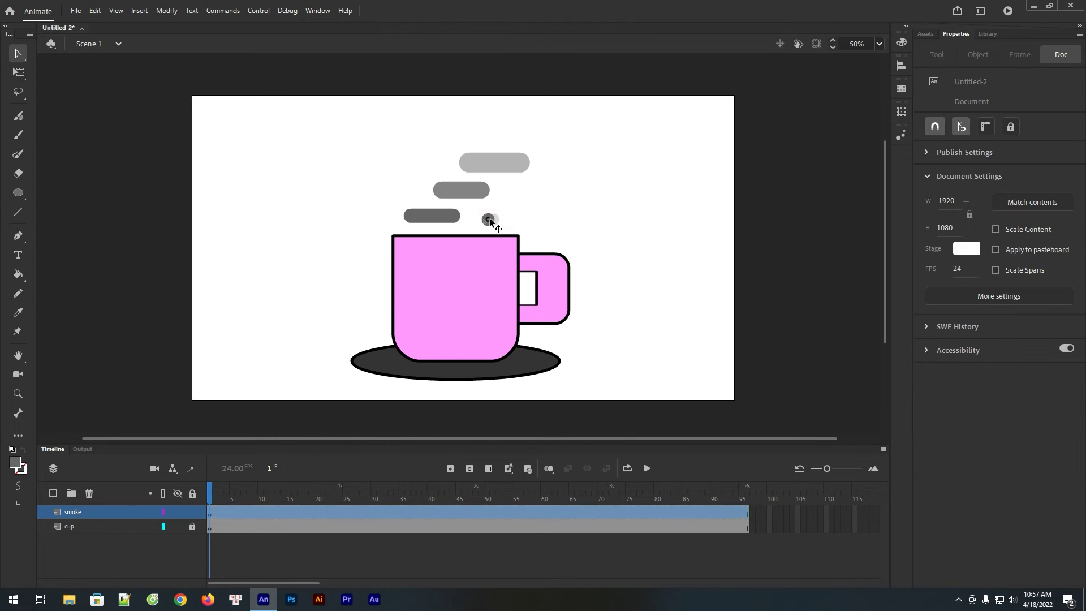
left_click_drag(492, 222, 486, 222)
key("z")
left_click_drag(368, 194, 315, 114)
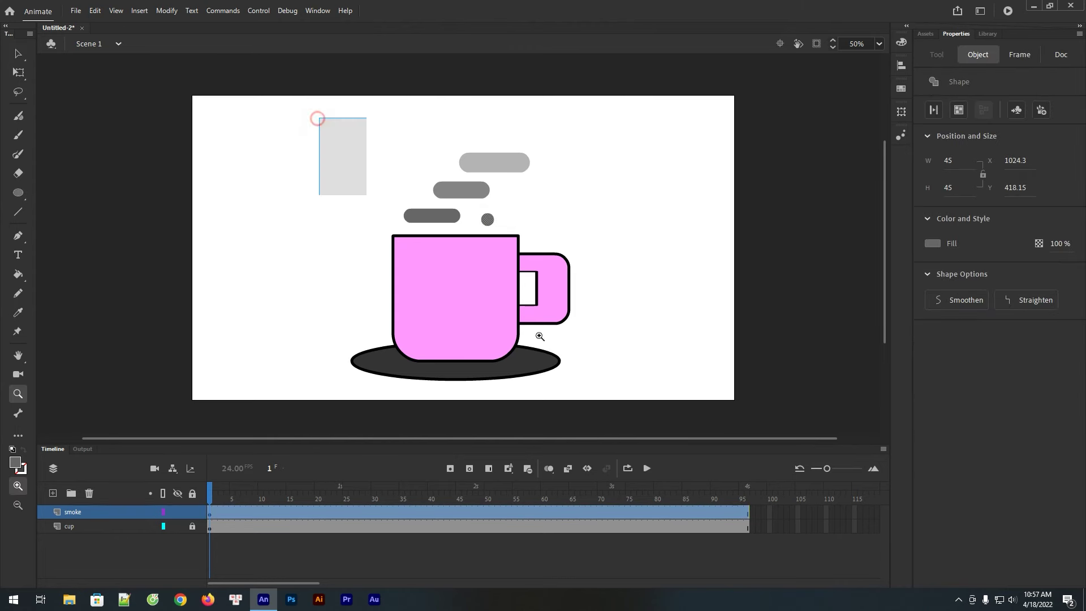
key("v")
left_click_drag(487, 207, 485, 201)
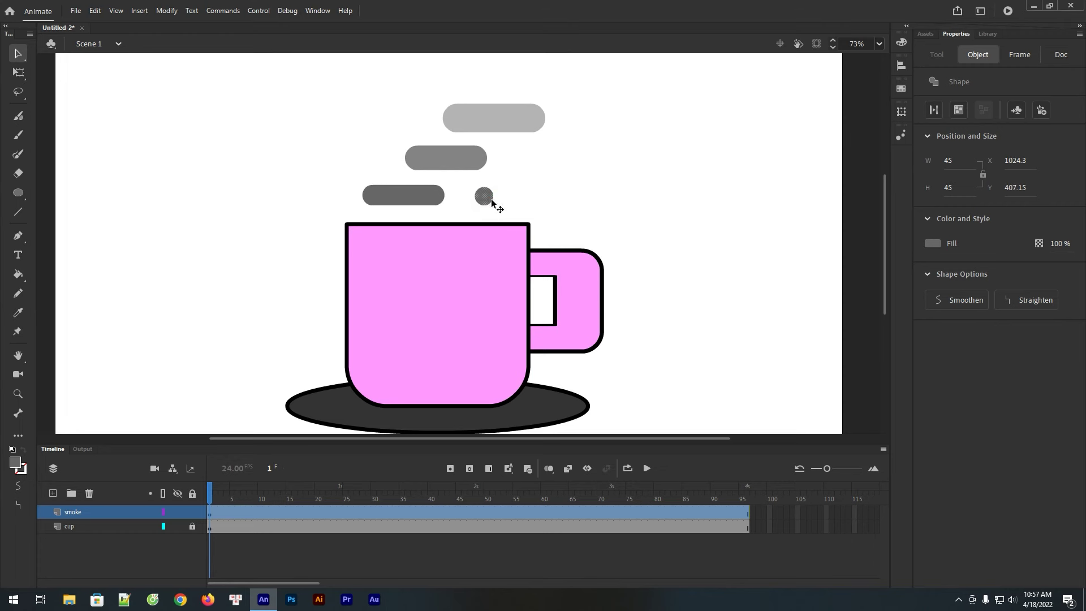
Step: Convert the small circle into a graphic symbol named smoke4
key("F8")
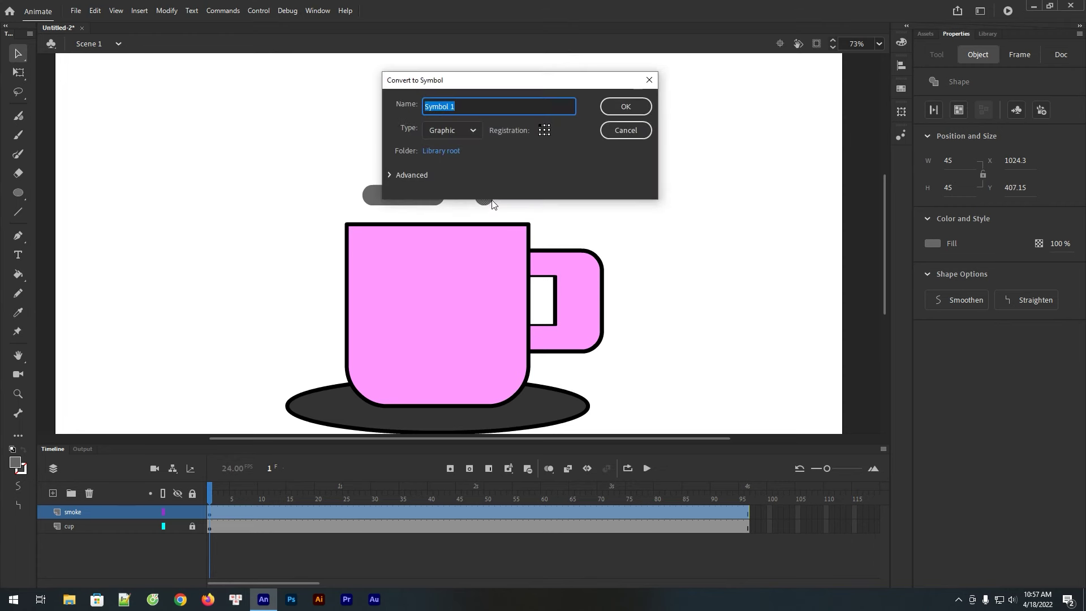
type("smoke4")
left_click(625, 107)
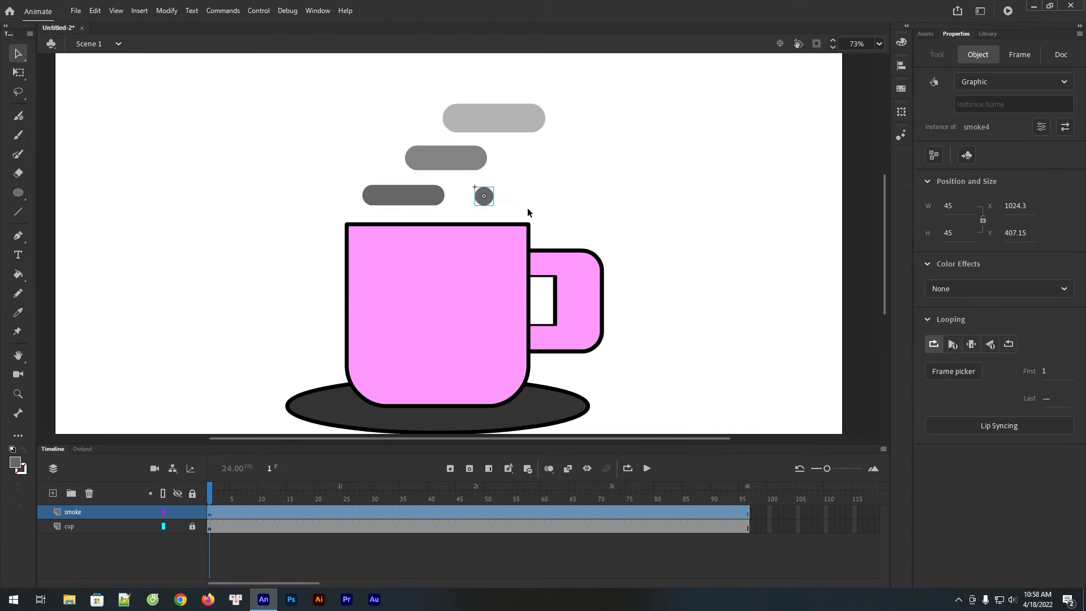
Step: Open the smoke4 symbol for editing and insert keyframes at frames 12 and 24
double_click(486, 202)
left_click(270, 512)
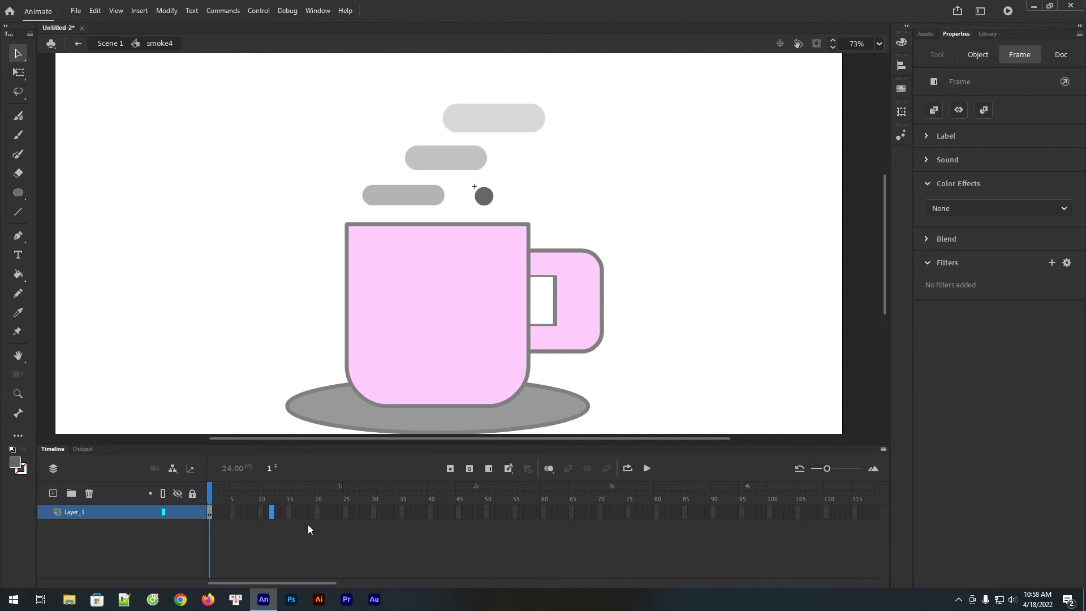
key("F6")
left_click(339, 513)
key("F6")
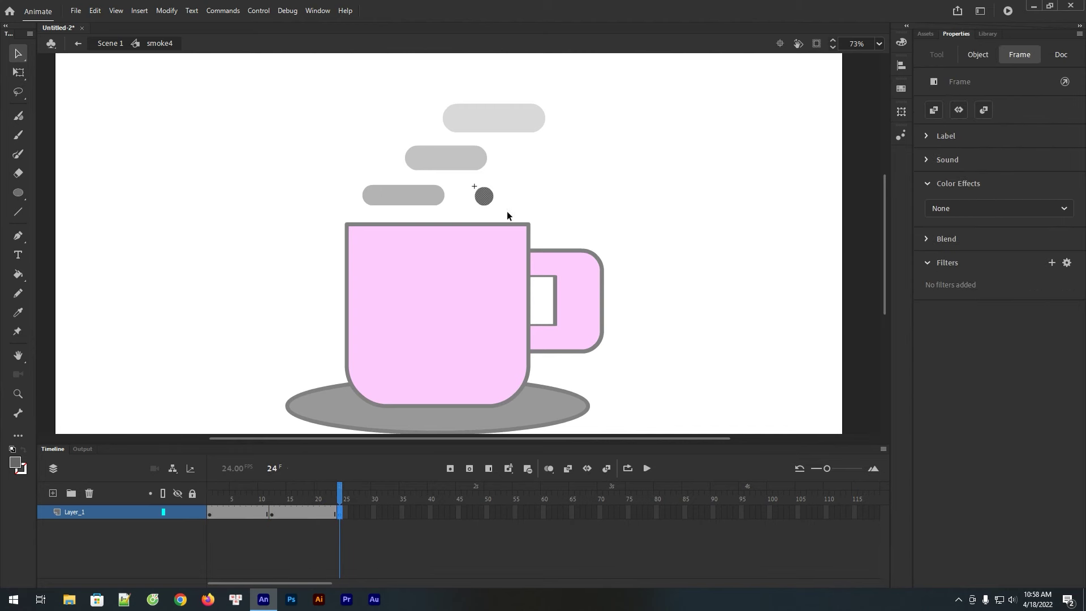
Step: At frame 12 of smoke4, scale the circle down about its center to about 6.5 by 6.5 px
left_click(487, 198)
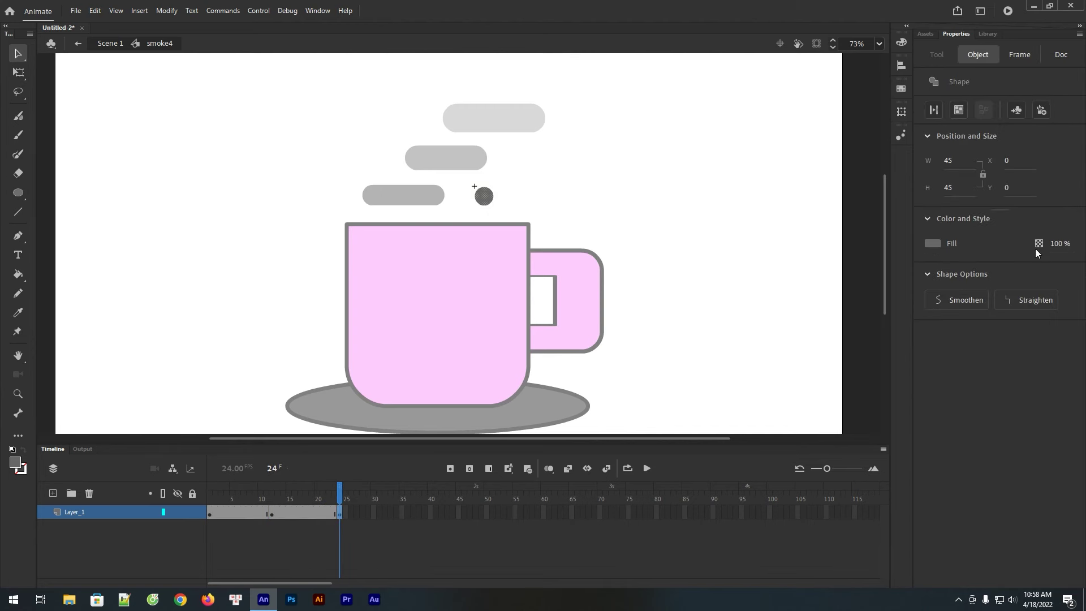
key("z")
left_click_drag(432, 149, 532, 239)
key("v")
left_click(272, 519)
left_click(459, 263)
left_click(547, 275)
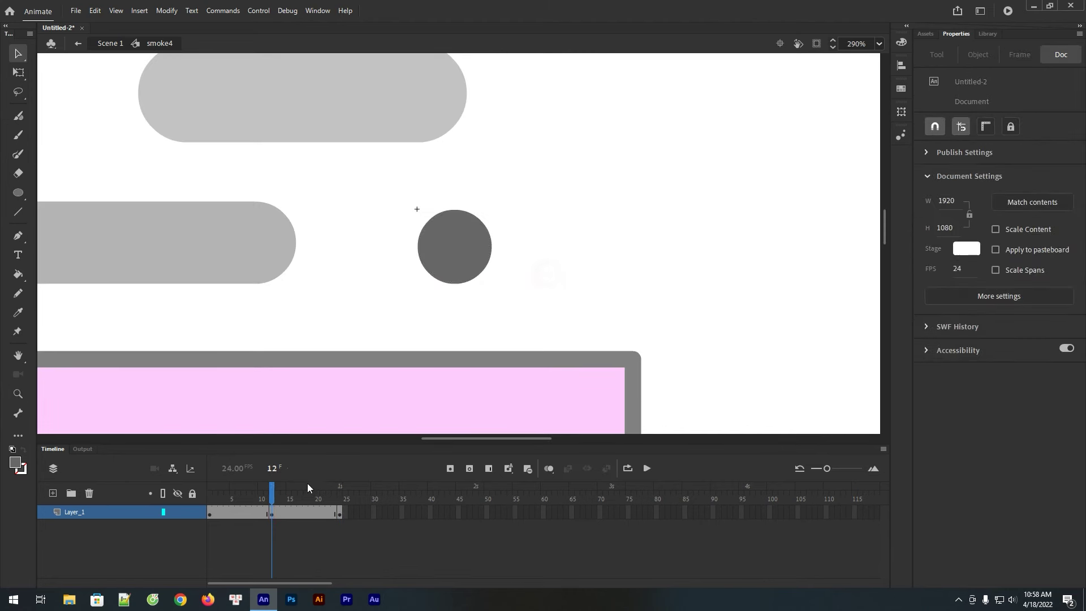
left_click(272, 511)
key("q")
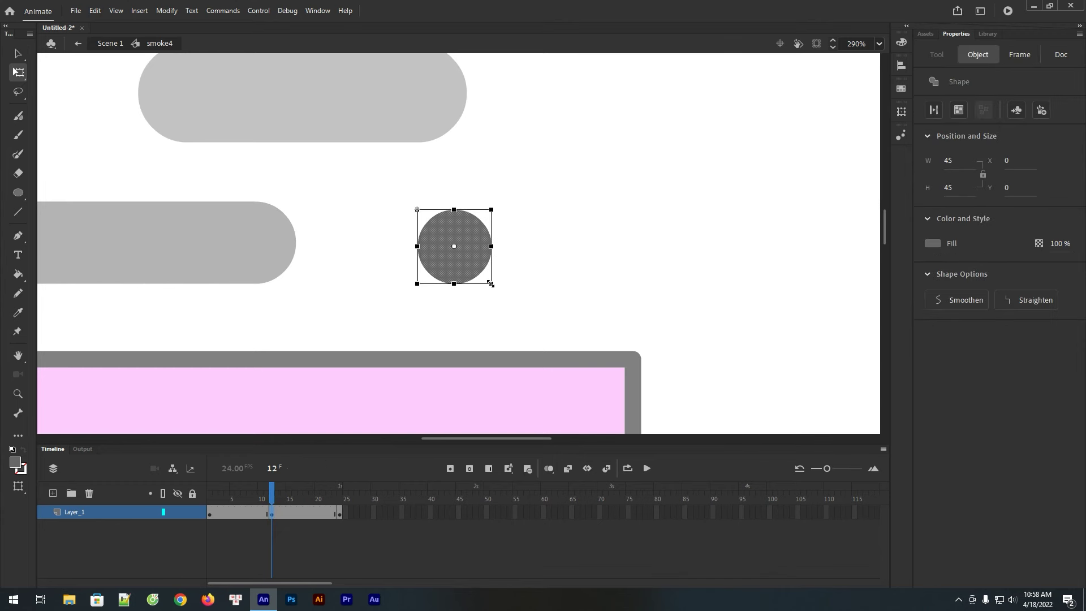
left_click_drag(491, 283, 441, 261)
left_click(528, 256)
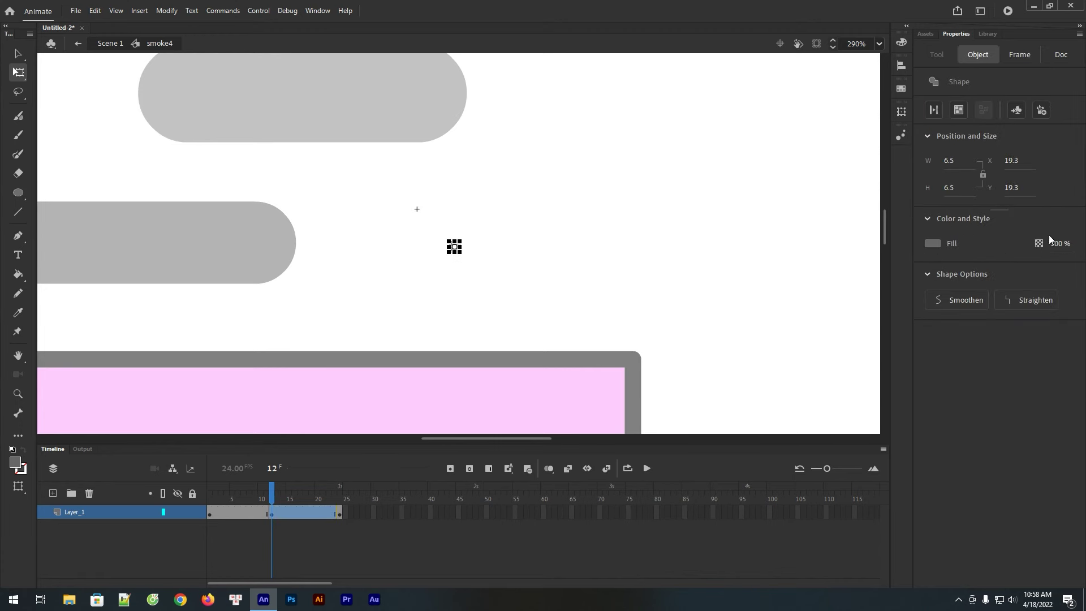
Step: Set the shrunken circle's fill alpha to 0% at frame 12
left_click(1059, 244)
type("0")
key("Return")
left_click(551, 247)
Step: Create shape tweens across both keyframe spans of smoke4, preview the pulsing circle and return to Scene 1
left_click_drag(260, 514, 238, 513)
right_click(253, 513)
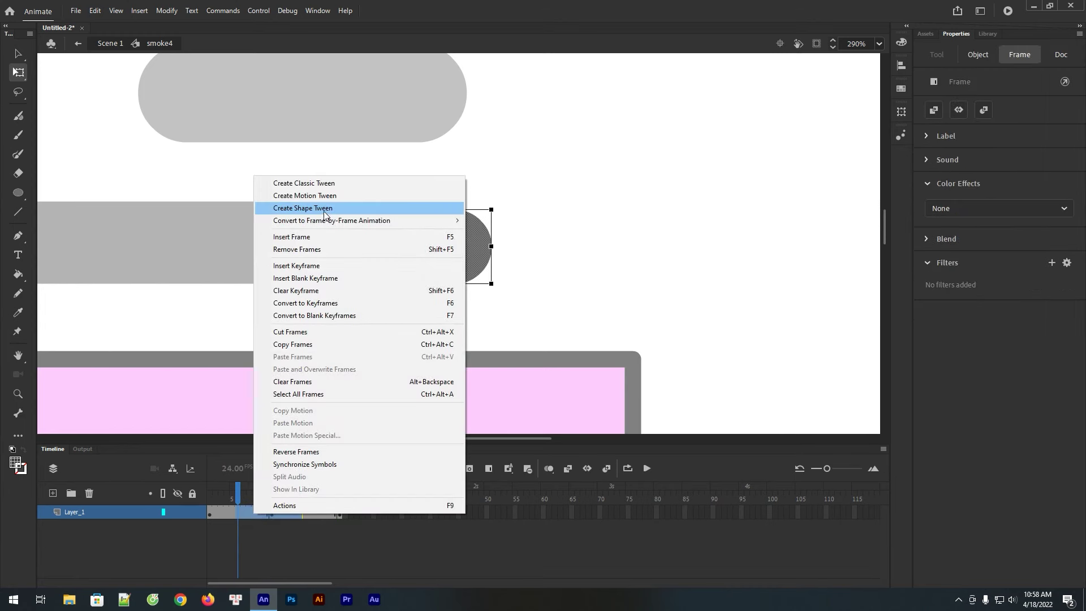
left_click(302, 207)
left_click_drag(224, 500, 334, 504)
left_click(178, 69)
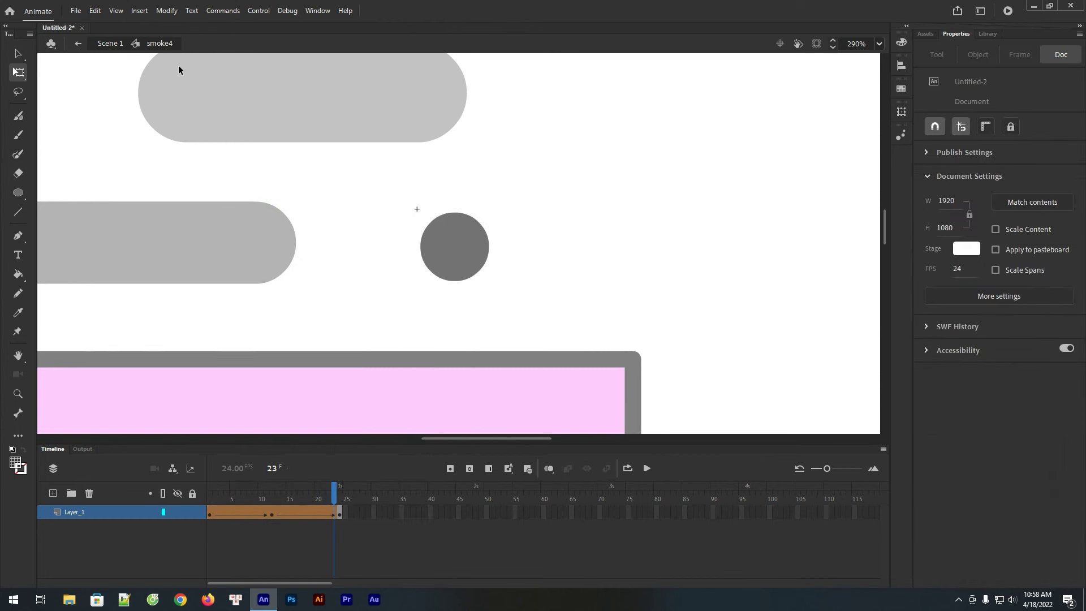
left_click(110, 44)
left_click(575, 187)
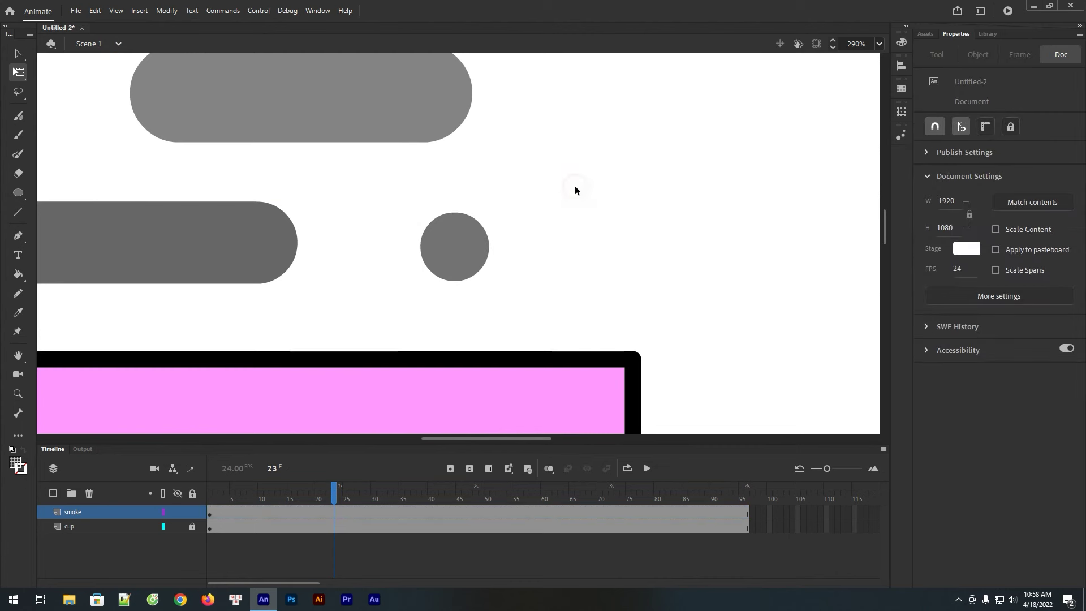
Step: Scrub the Scene 1 timeline through to frame 96 to review the combined smoke animation
scroll(574, 186, "down", 6)
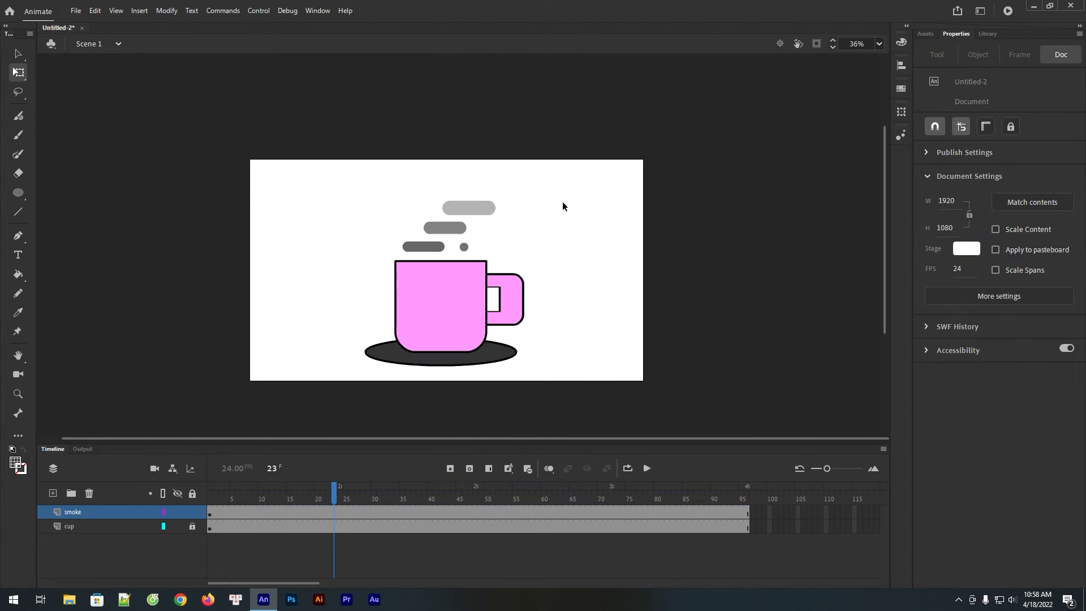
left_click_drag(563, 239, 568, 220)
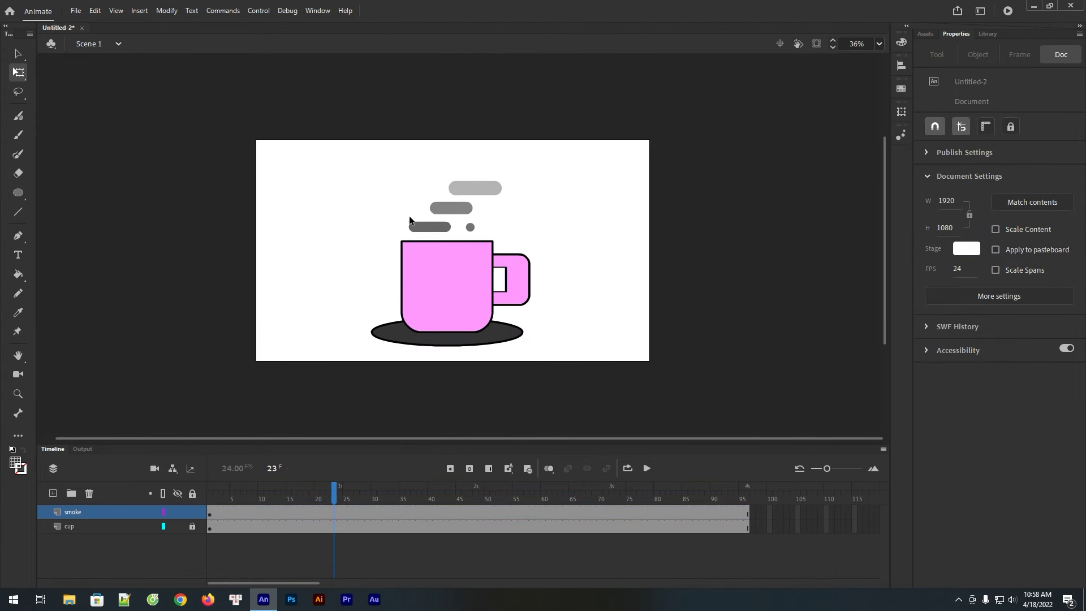
key("z")
left_click_drag(252, 114, 648, 387)
key("v")
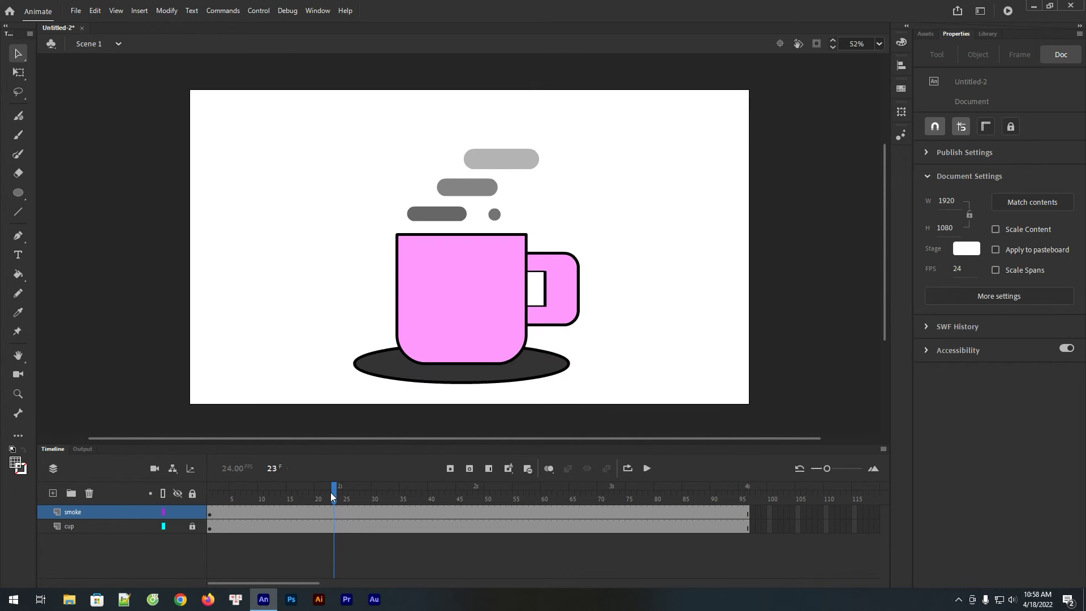
left_click_drag(324, 497, 756, 513)
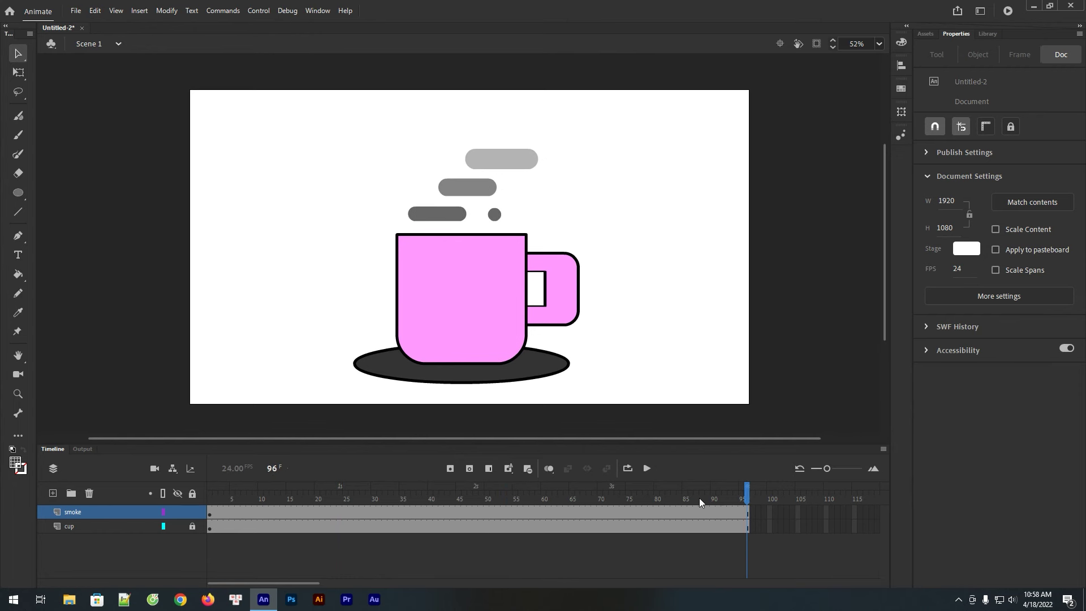
Step: Place a second instance of the smoke4 symbol above the topmost smoke bar on the smoke layer
left_click(495, 215)
left_click(584, 219)
left_click(988, 34)
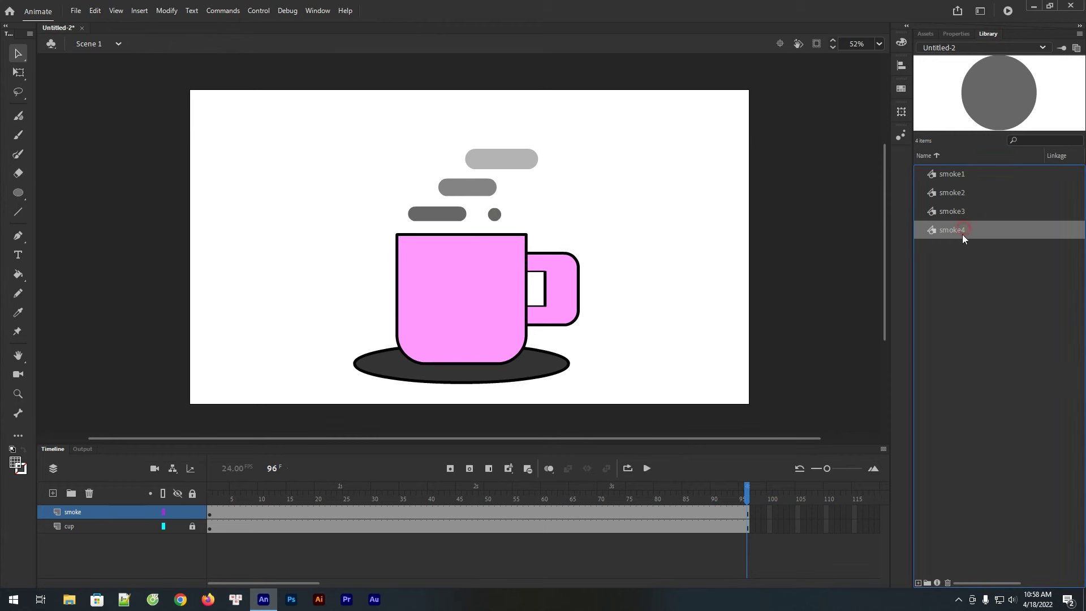
left_click_drag(962, 234, 506, 136)
Step: Try to enlarge the new smoke4 circle about its center, and undo the scaling
key("q")
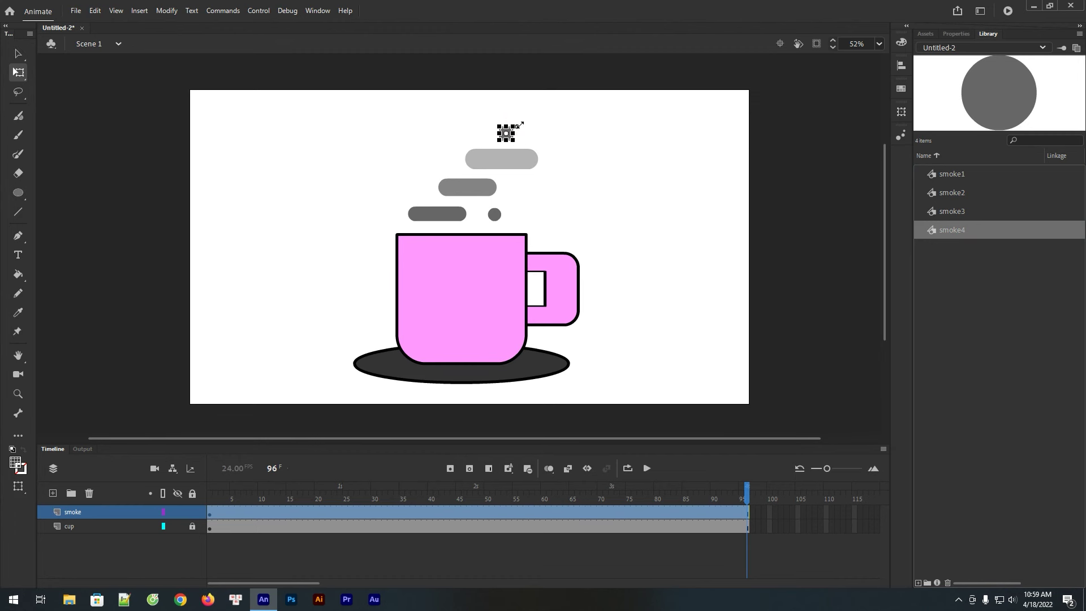
left_click_drag(522, 122, 522, 120)
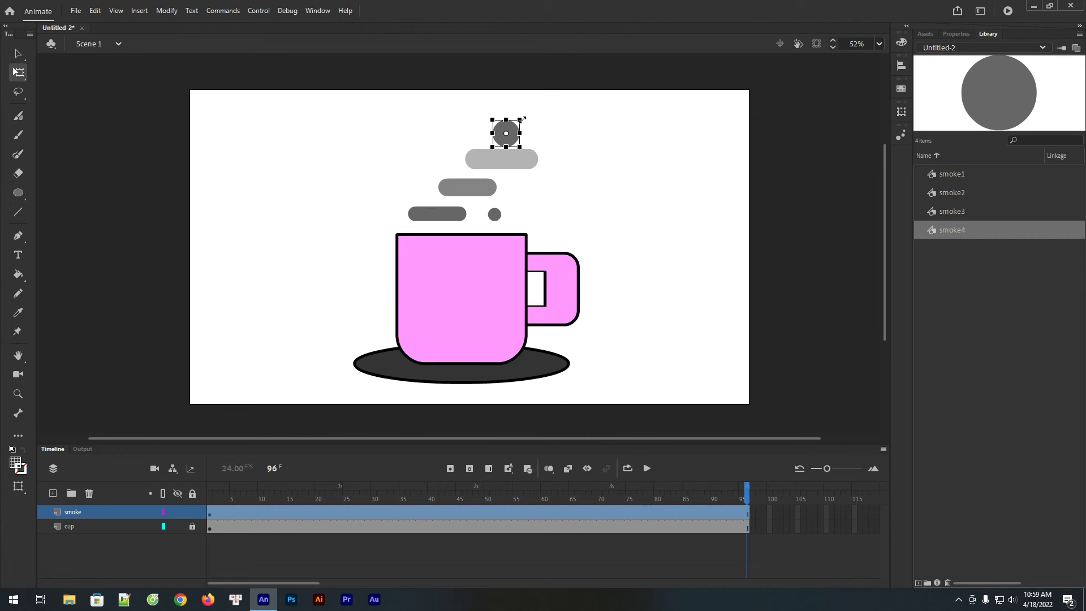
key("ctrl+z")
left_click(550, 141)
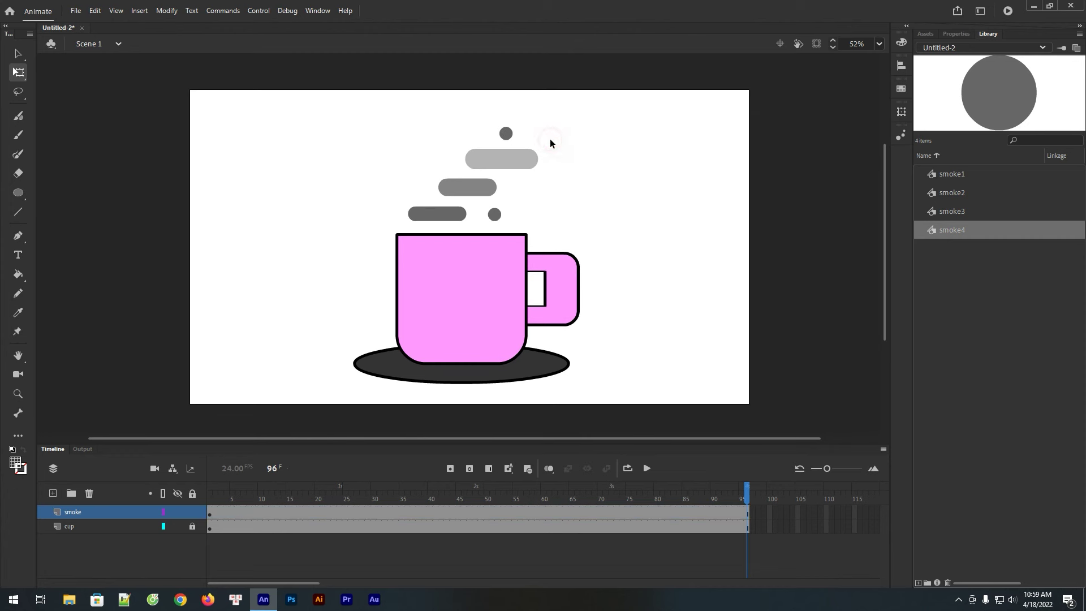
Step: Scale the upper smoke4 circle up about its center to about 69 by 69 px and scrub the last frames to check it
key("z")
left_click_drag(413, 93, 601, 153)
key("v")
left_click(508, 134)
key("q")
left_click_drag(571, 196, 624, 180)
left_click(741, 215)
key("ctrl+minus")
key("ctrl+minus")
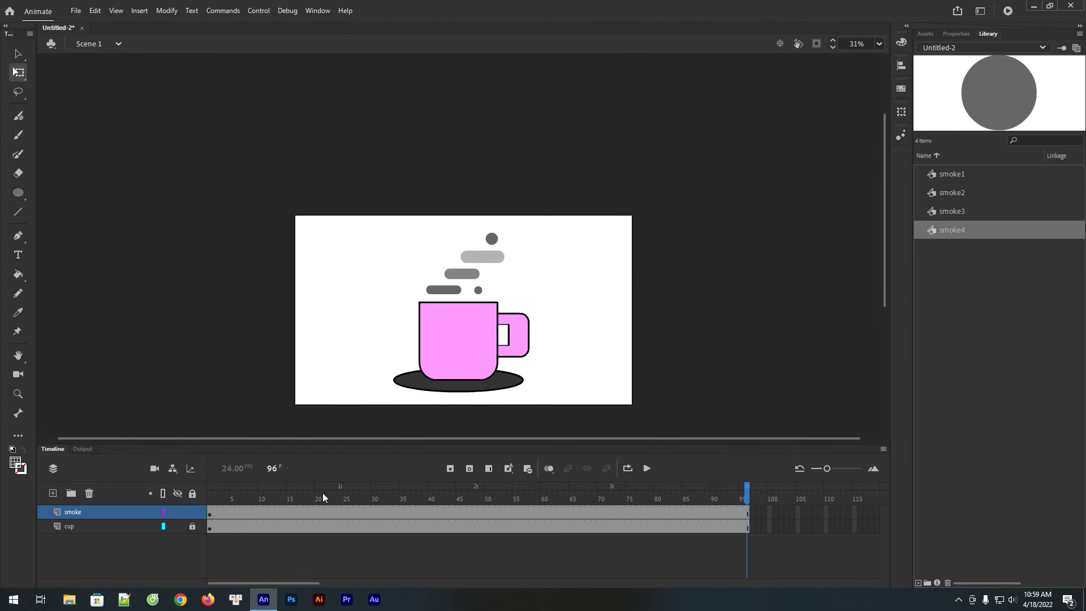
left_click_drag(749, 495, 747, 523)
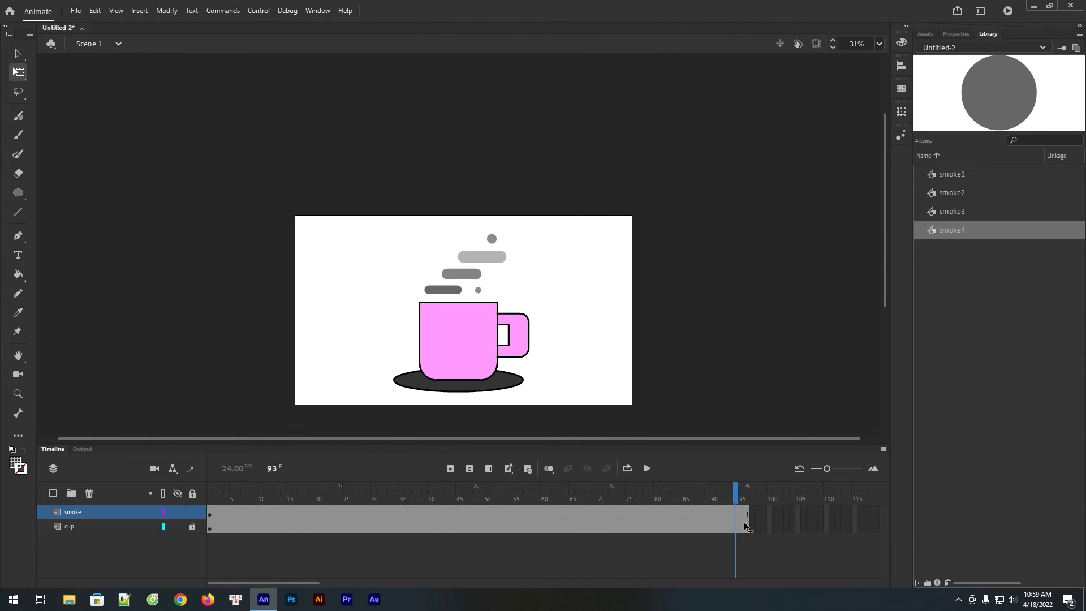
left_click(587, 287)
Step: Apply an Alpha color effect of 50% to the upper smoke4 circle instance
left_click(492, 239)
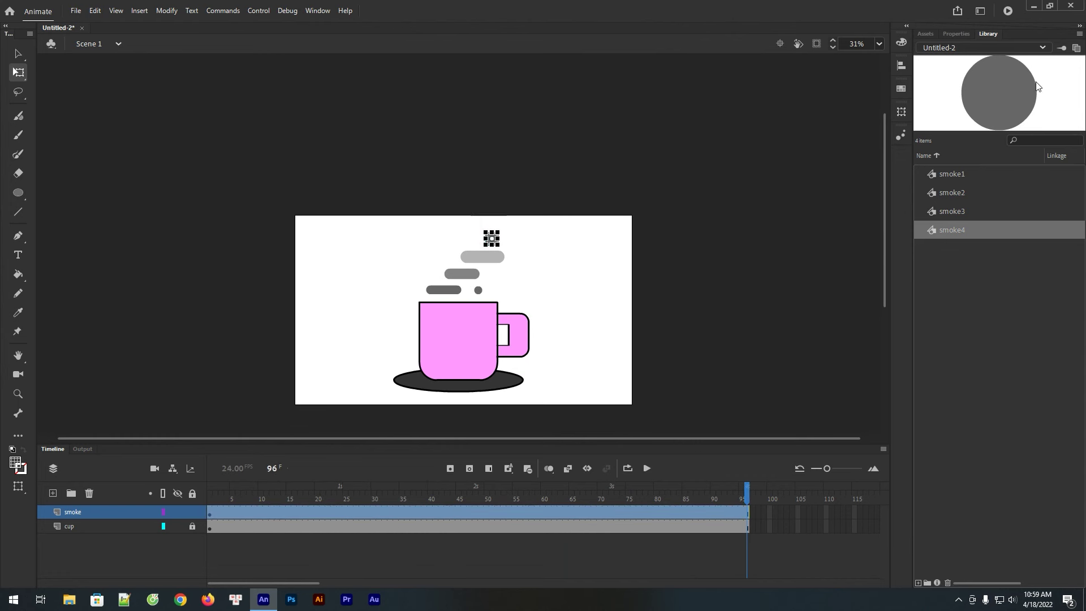
left_click(966, 34)
left_click(1022, 290)
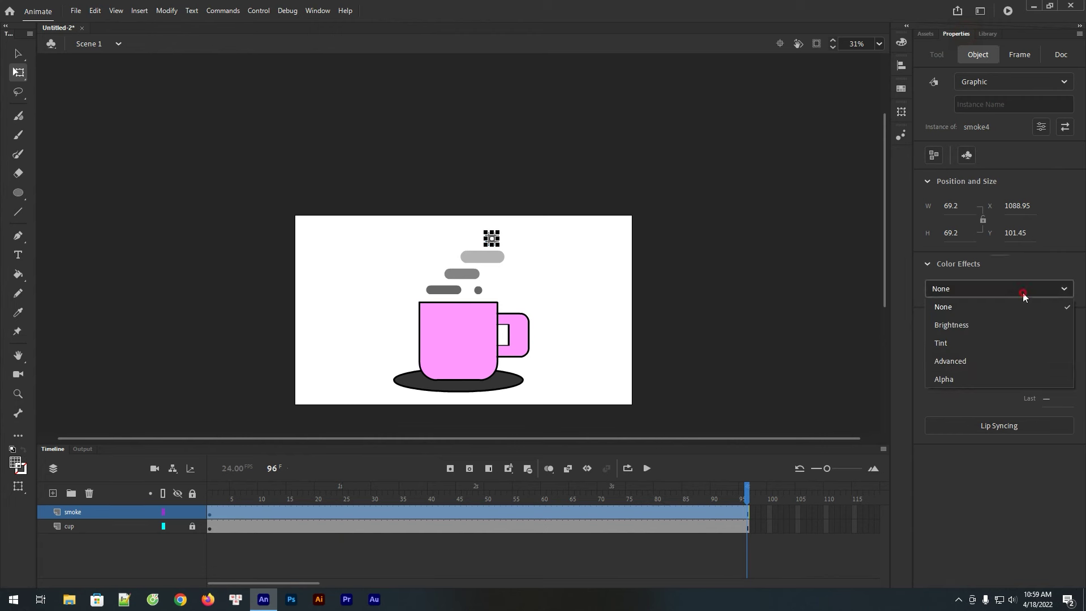
left_click(965, 379)
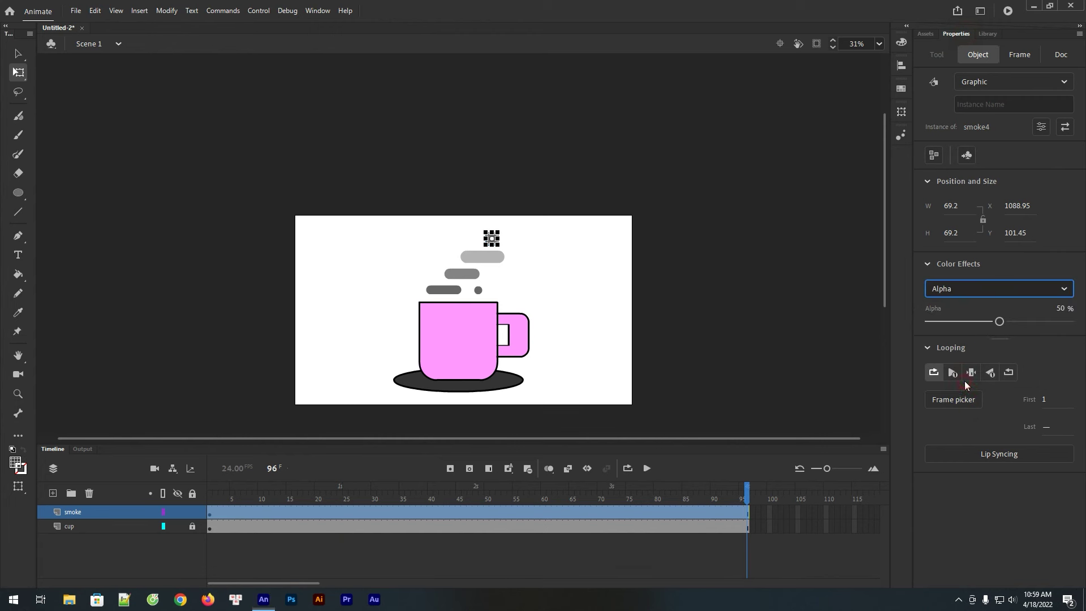
left_click(1059, 311)
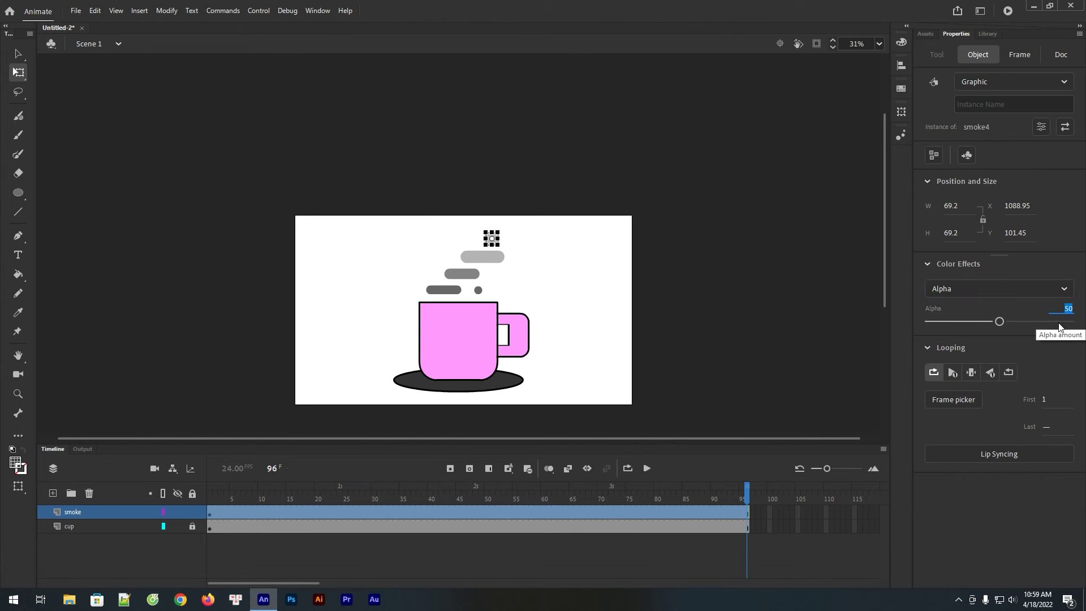
left_click(630, 250)
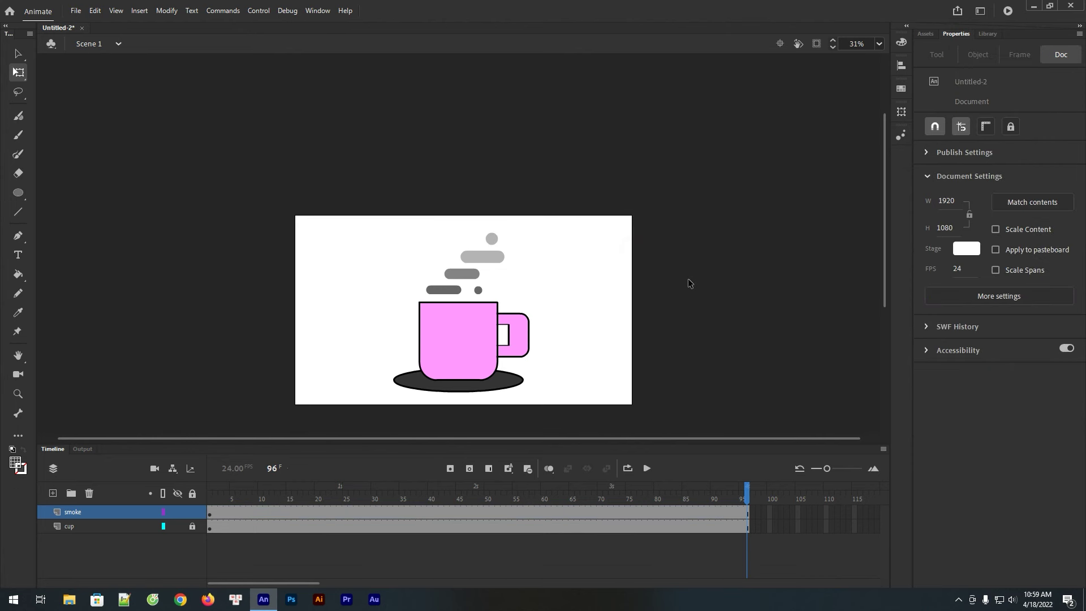
Step: Offset the loop of the middle smoke bar, smoke2, by changing its first frame
key("z")
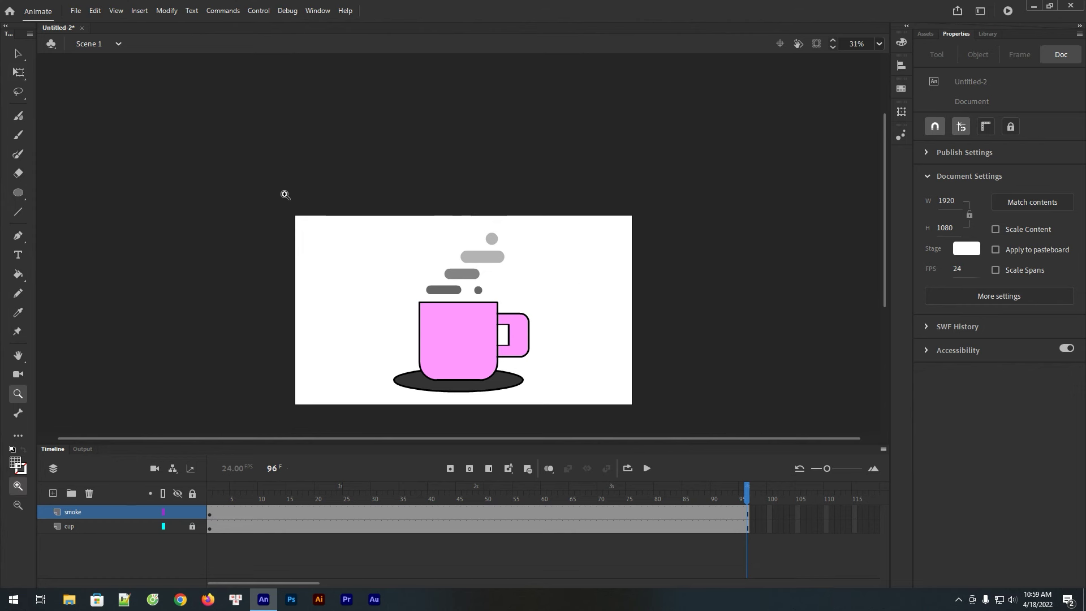
left_click_drag(288, 197, 603, 398)
left_click(637, 303)
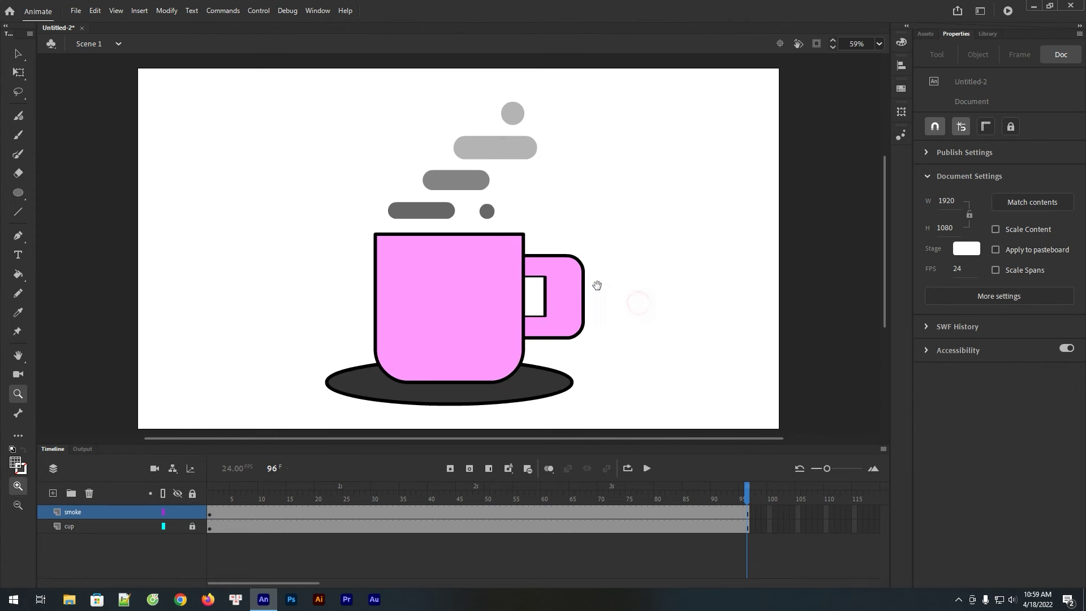
key("v")
left_click(640, 232)
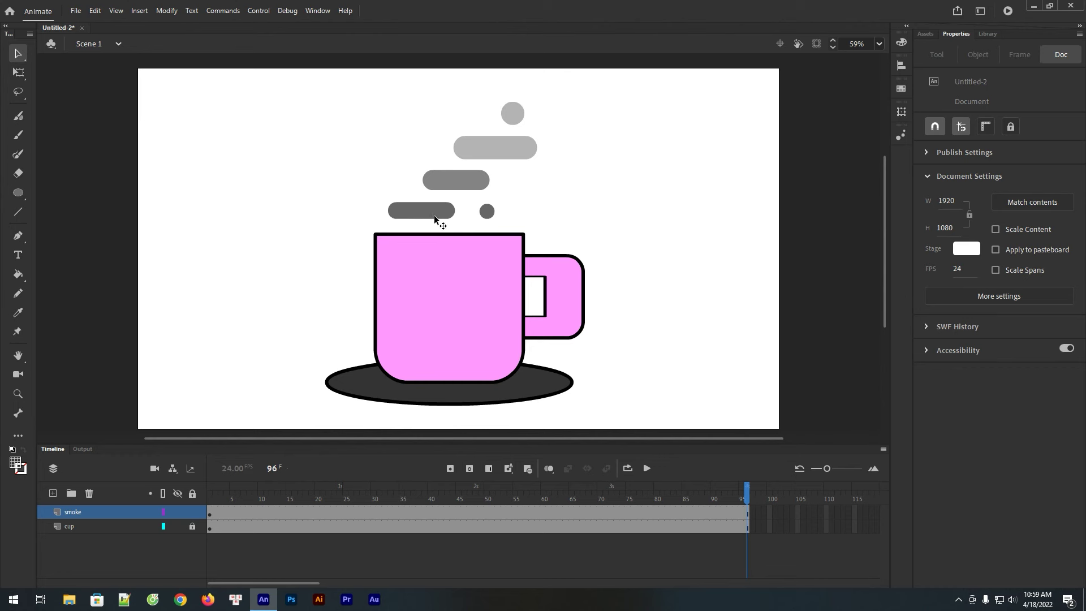
left_click(432, 210)
left_click(548, 182)
left_click(477, 185)
left_click(1045, 401)
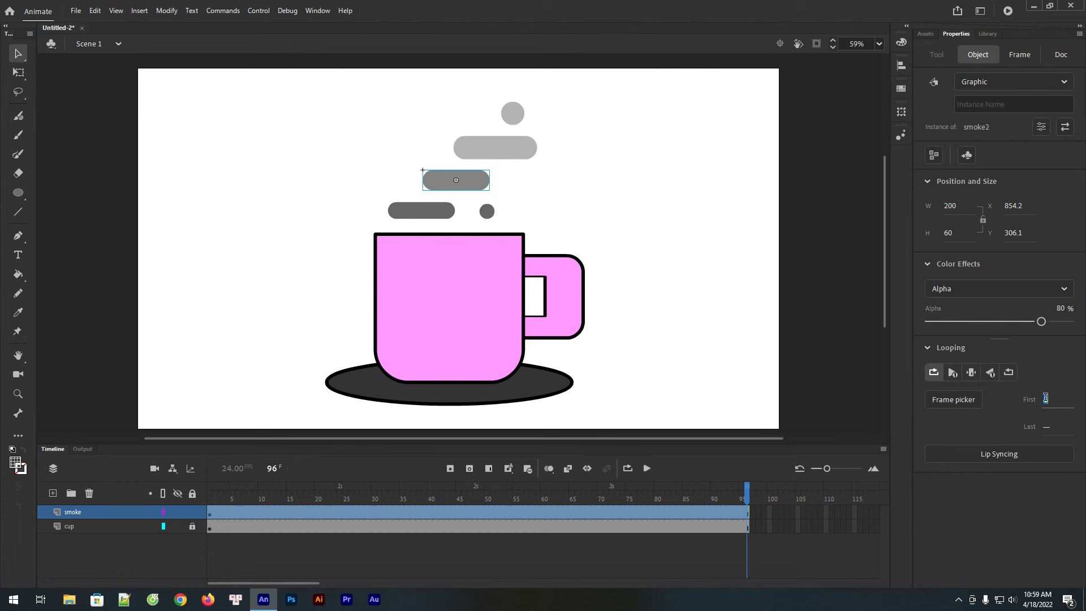
type("0")
left_click(998, 421)
Step: Set the looping first frame of the topmost smoke bar, smoke3, to 18
left_click(491, 152)
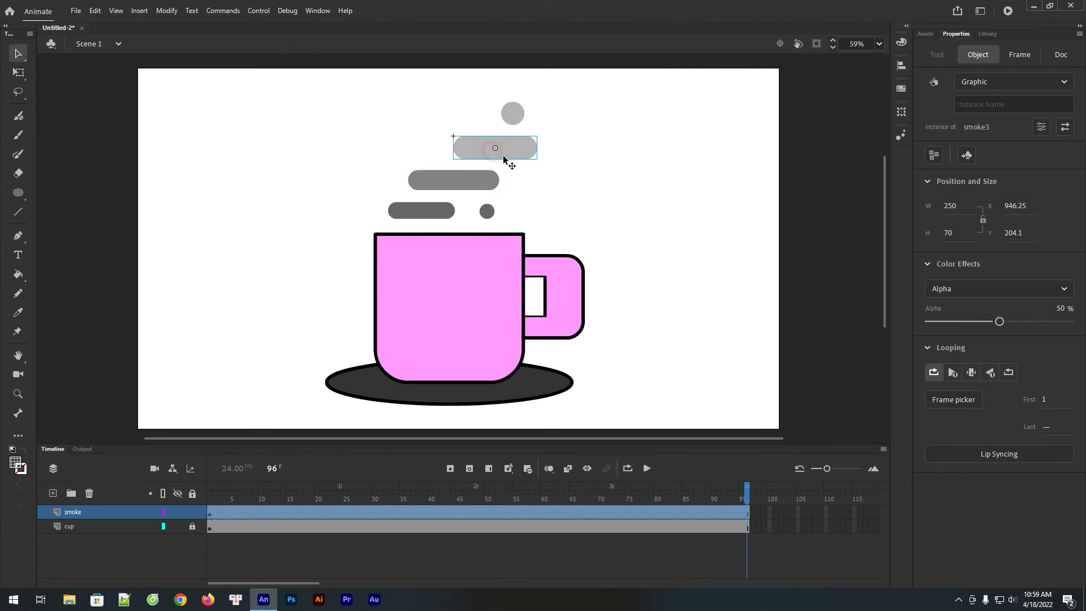
left_click(1046, 400)
type("18")
left_click(1071, 379)
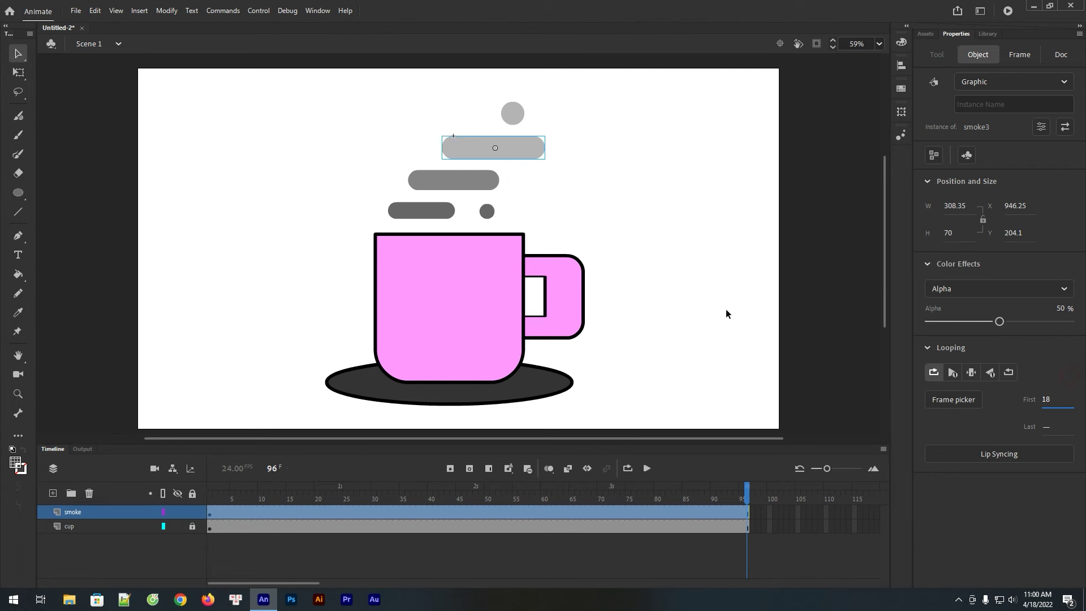
left_click(666, 194)
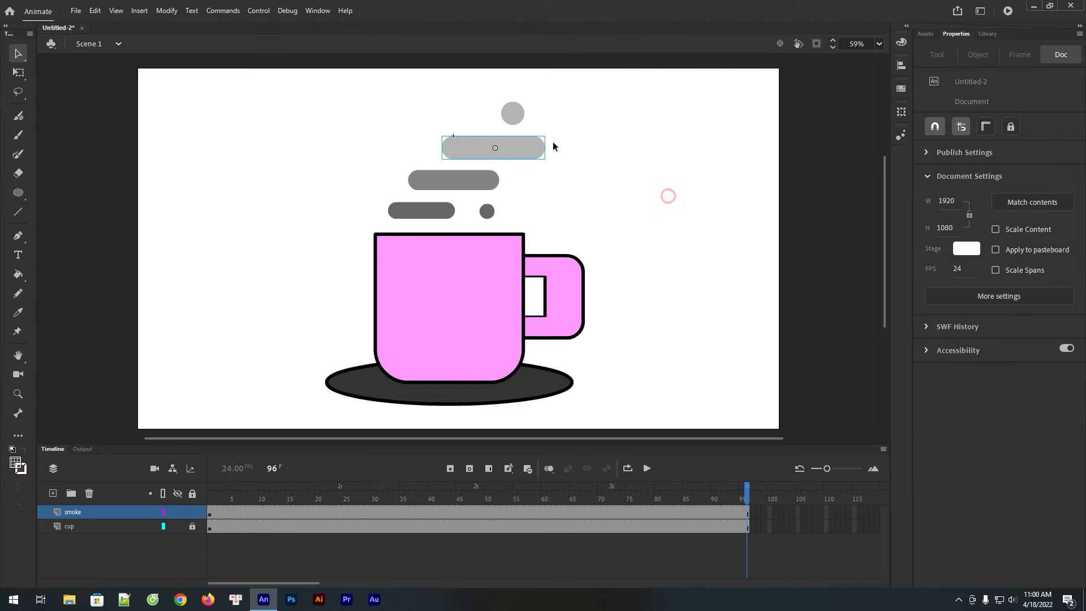
Step: Set the looping first frame of the upper smoke4 circle to 15
left_click(515, 117)
left_click(1045, 399)
type("15")
key("Return")
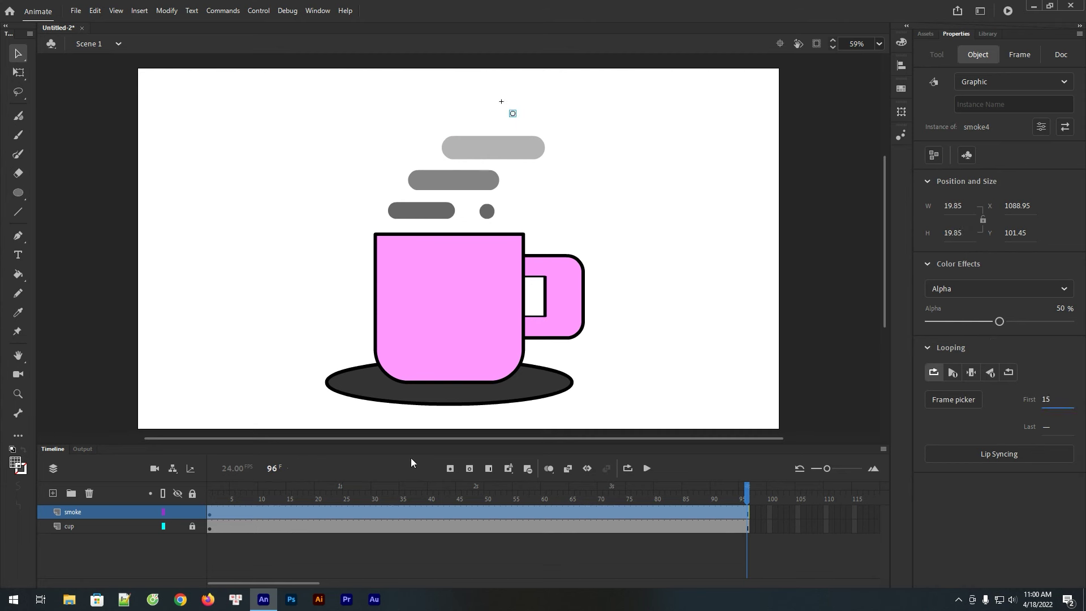
left_click(633, 292)
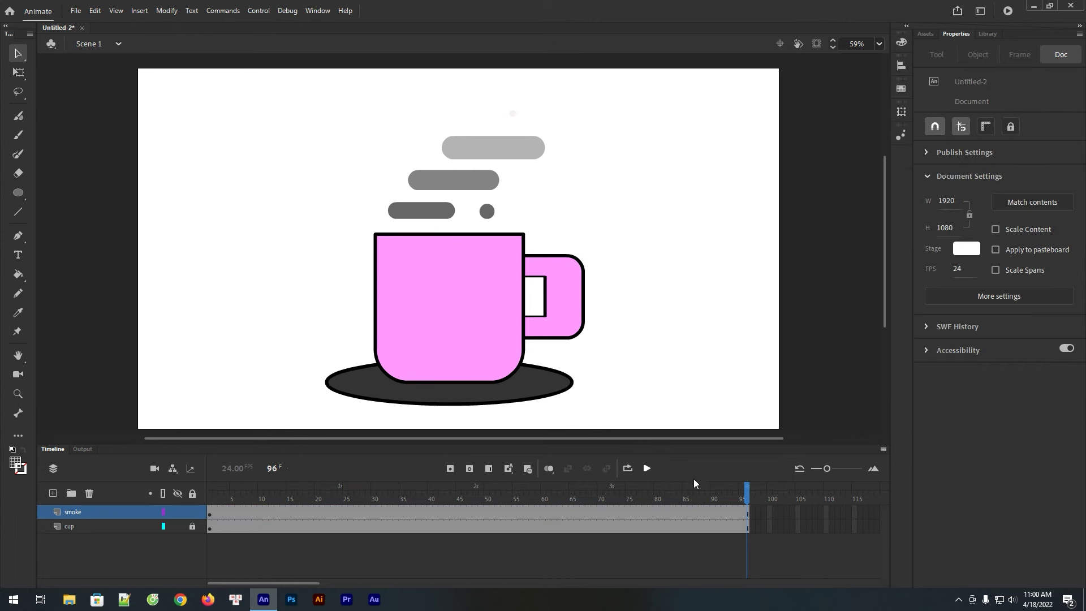
Step: Play the Scene 1 animation from frame 1 and test the movie to review the staggered smoke
left_click_drag(746, 501, 209, 501)
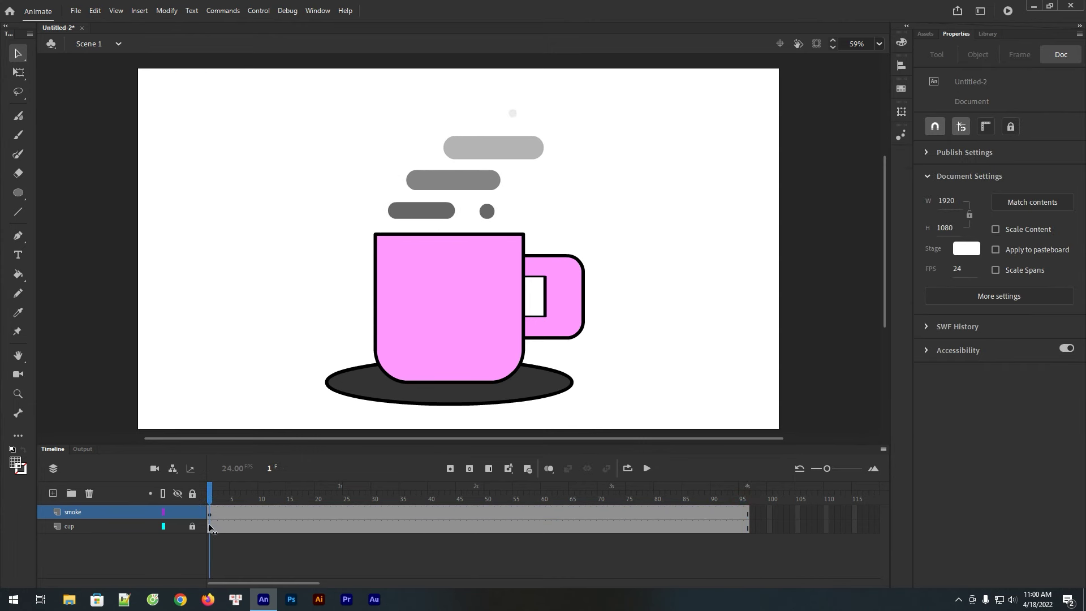
left_click(645, 470)
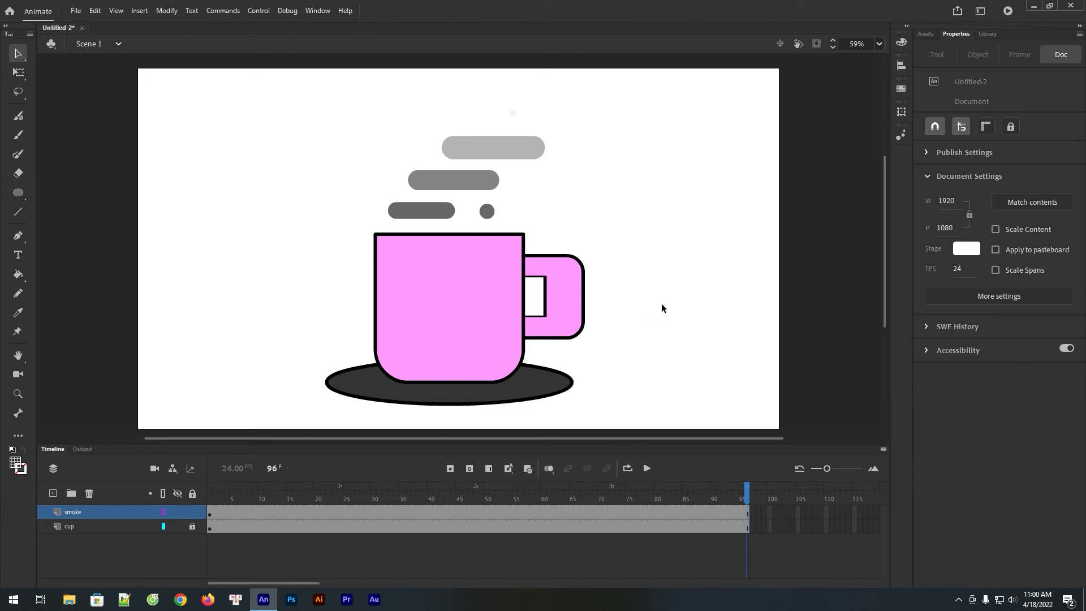
key("ctrl+Return")
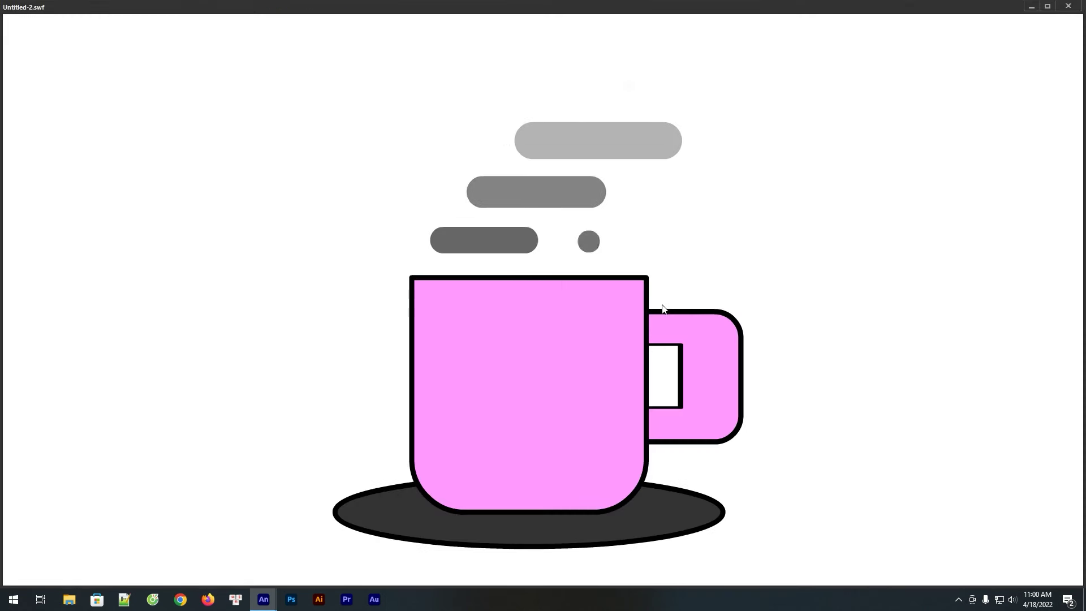